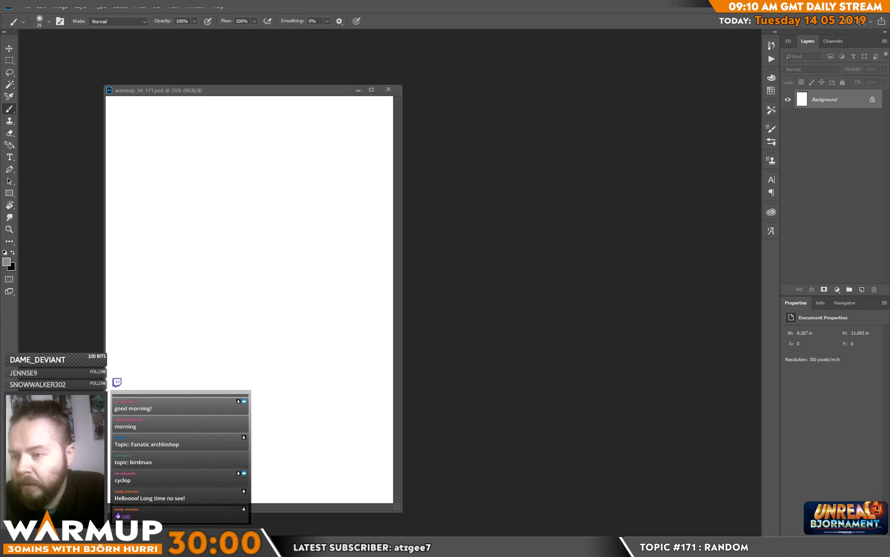
Step: Roll the Google dice roller in the browser, and close the browser window to return to the blank canvas
{"action": "left_click_drag", "start_coordinate": [0, 206], "coordinate": [374, 85]}
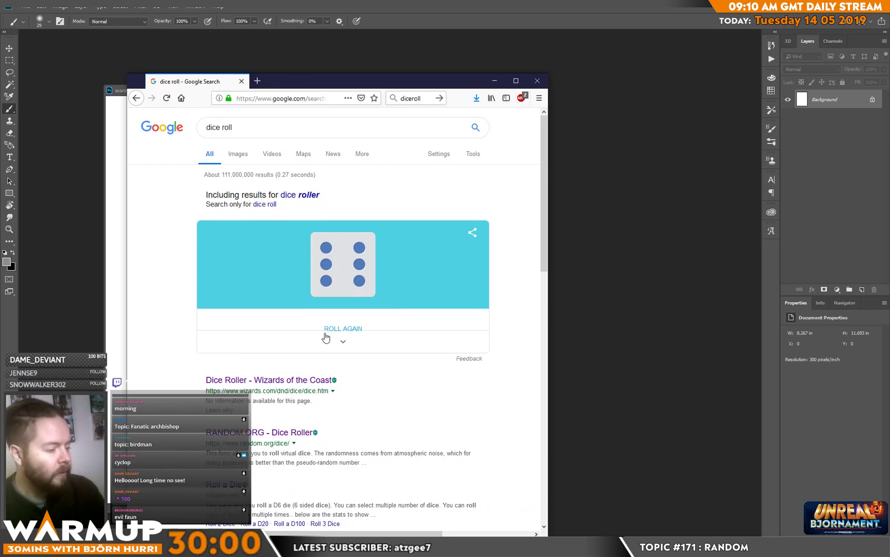
{"action": "left_click", "coordinate": [348, 335]}
{"action": "left_click", "coordinate": [349, 330]}
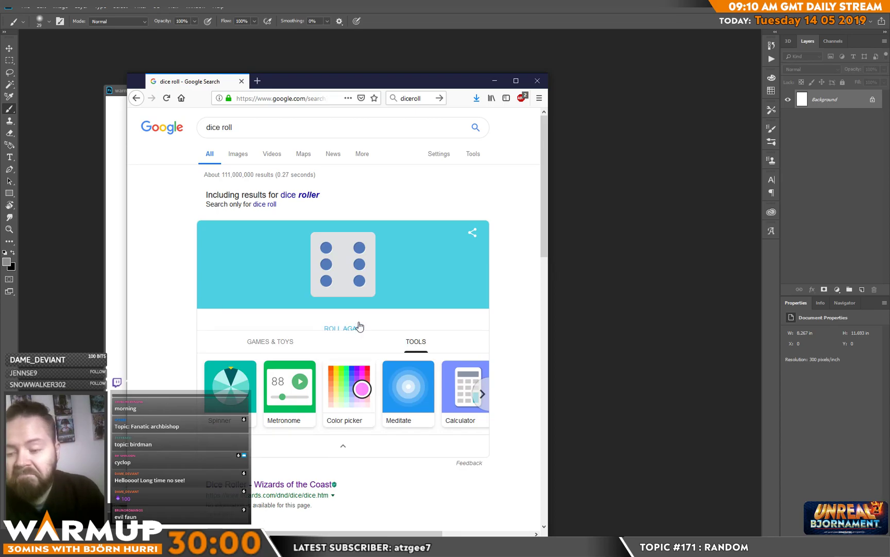
{"action": "left_click", "coordinate": [537, 81]}
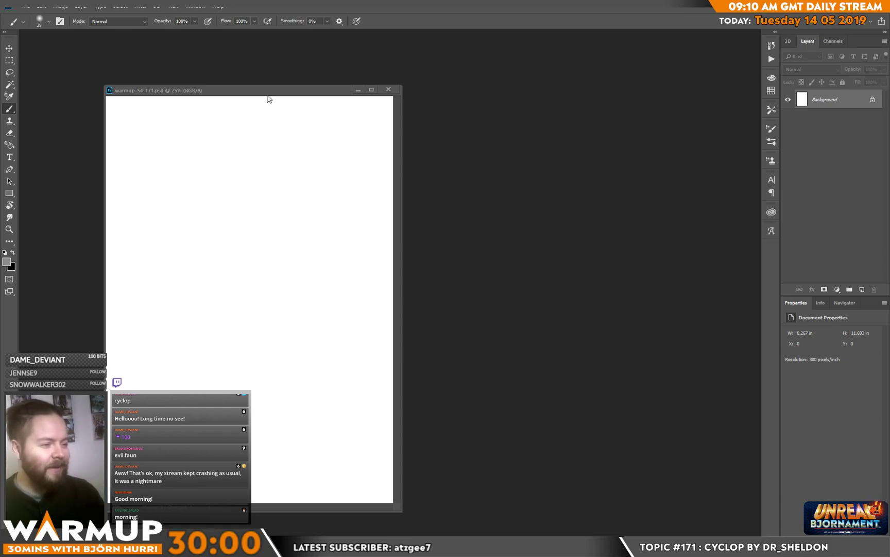
Step: Enlarge the document window around the canvas and set the Hard Round 300 brush to about 202 px
{"action": "left_click_drag", "start_coordinate": [401, 86], "coordinate": [558, 54]}
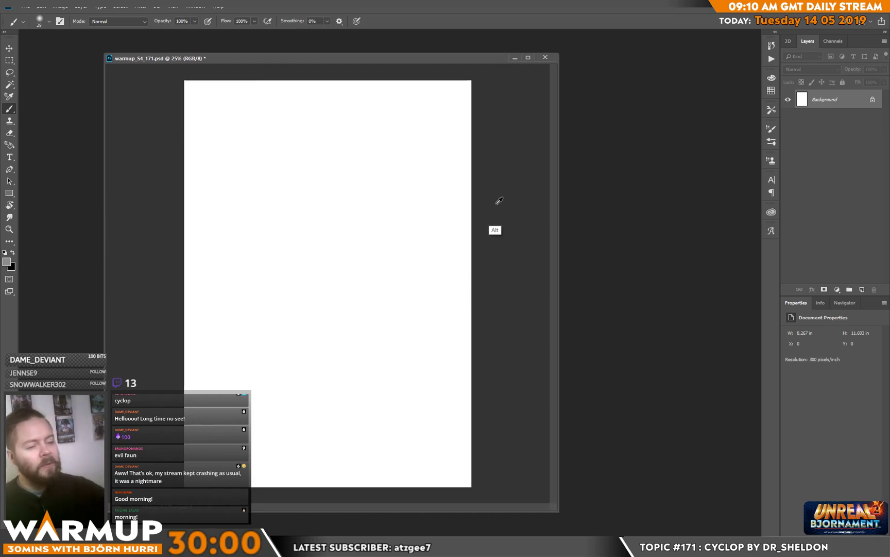
{"action": "right_click", "coordinate": [302, 237]}
{"action": "left_click", "coordinate": [400, 147]}
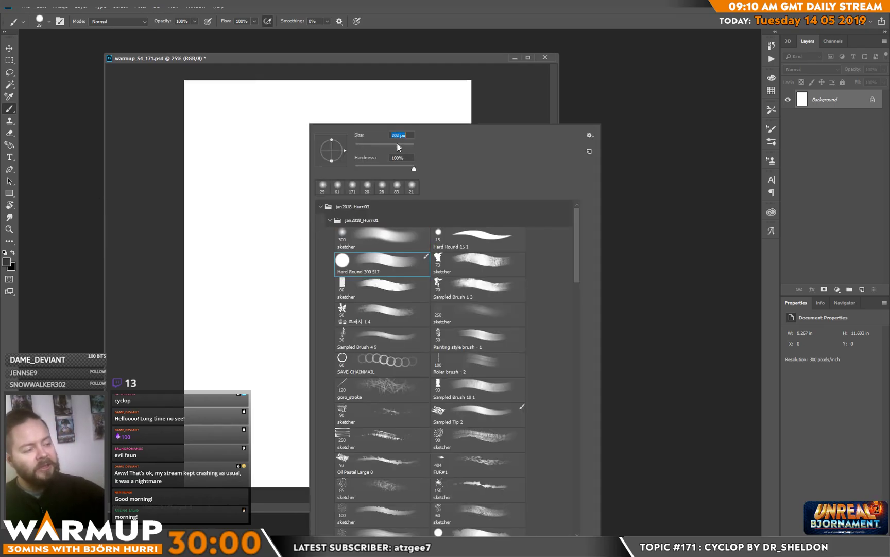
Step: Block in a loose light-grey standing figure on the Background, covering the head, shoulders and torso
{"action": "mouse_move", "coordinate": [293, 198]}
{"action": "left_mouse_down"}
{"action": "mouse_move", "coordinate": [306, 138]}
{"action": "mouse_move", "coordinate": [319, 136]}
{"action": "mouse_move", "coordinate": [293, 155]}
{"action": "mouse_move", "coordinate": [313, 127]}
{"action": "mouse_move", "coordinate": [328, 158]}
{"action": "left_mouse_up"}
{"action": "left_click", "coordinate": [323, 212]}
{"action": "left_click", "coordinate": [285, 215]}
{"action": "left_click_drag", "start_coordinate": [319, 121], "coordinate": [369, 135]}
{"action": "mouse_move", "coordinate": [281, 125]}
{"action": "left_mouse_down"}
{"action": "mouse_move", "coordinate": [291, 256]}
{"action": "mouse_move", "coordinate": [273, 276]}
{"action": "mouse_move", "coordinate": [300, 199]}
{"action": "mouse_move", "coordinate": [351, 188]}
{"action": "mouse_move", "coordinate": [380, 245]}
{"action": "mouse_move", "coordinate": [308, 196]}
{"action": "mouse_move", "coordinate": [279, 197]}
{"action": "mouse_move", "coordinate": [267, 215]}
{"action": "mouse_move", "coordinate": [271, 261]}
{"action": "mouse_move", "coordinate": [333, 162]}
{"action": "mouse_move", "coordinate": [341, 204]}
{"action": "mouse_move", "coordinate": [400, 261]}
{"action": "mouse_move", "coordinate": [419, 336]}
{"action": "mouse_move", "coordinate": [308, 321]}
{"action": "mouse_move", "coordinate": [245, 411]}
{"action": "mouse_move", "coordinate": [252, 482]}
{"action": "mouse_move", "coordinate": [263, 396]}
{"action": "mouse_move", "coordinate": [296, 285]}
{"action": "mouse_move", "coordinate": [330, 287]}
{"action": "mouse_move", "coordinate": [438, 484]}
{"action": "mouse_move", "coordinate": [379, 353]}
{"action": "mouse_move", "coordinate": [359, 268]}
{"action": "mouse_move", "coordinate": [304, 337]}
{"action": "mouse_move", "coordinate": [278, 302]}
{"action": "mouse_move", "coordinate": [293, 314]}
{"action": "left_mouse_up"}
Step: Duplicate the sketch onto a new layer, then scale and reposition the copy with Free Transform
{"action": "key", "text": "ctrl+j"}
{"action": "key", "text": "ctrl+t"}
{"action": "left_click_drag", "start_coordinate": [470, 83], "coordinate": [460, 113]}
{"action": "left_click_drag", "start_coordinate": [431, 170], "coordinate": [435, 155]}
{"action": "key", "text": "Return"}
Step: Paint the figure's legs and rough in the hanging arm down to the hand
{"action": "mouse_move", "coordinate": [281, 407]}
{"action": "left_mouse_down"}
{"action": "mouse_move", "coordinate": [261, 455]}
{"action": "mouse_move", "coordinate": [261, 443]}
{"action": "left_mouse_up"}
{"action": "mouse_move", "coordinate": [401, 419]}
{"action": "left_mouse_down"}
{"action": "mouse_move", "coordinate": [432, 469]}
{"action": "mouse_move", "coordinate": [376, 330]}
{"action": "left_mouse_up"}
{"action": "mouse_move", "coordinate": [276, 395]}
{"action": "left_mouse_down"}
{"action": "mouse_move", "coordinate": [288, 295]}
{"action": "mouse_move", "coordinate": [330, 322]}
{"action": "mouse_move", "coordinate": [341, 255]}
{"action": "mouse_move", "coordinate": [270, 197]}
{"action": "mouse_move", "coordinate": [319, 198]}
{"action": "mouse_move", "coordinate": [261, 232]}
{"action": "left_mouse_up"}
{"action": "left_click", "coordinate": [378, 148]}
{"action": "left_click_drag", "start_coordinate": [256, 253], "coordinate": [243, 279]}
{"action": "left_click", "coordinate": [215, 326]}
Step: Block in the bent arm and shoulder line with overlapping grey strokes, undoing the unwanted change
{"action": "mouse_move", "coordinate": [378, 190]}
{"action": "left_mouse_down"}
{"action": "mouse_move", "coordinate": [418, 292]}
{"action": "mouse_move", "coordinate": [399, 288]}
{"action": "mouse_move", "coordinate": [346, 379]}
{"action": "mouse_move", "coordinate": [400, 284]}
{"action": "mouse_move", "coordinate": [337, 188]}
{"action": "mouse_move", "coordinate": [356, 199]}
{"action": "mouse_move", "coordinate": [387, 276]}
{"action": "left_mouse_up"}
{"action": "left_click_drag", "start_coordinate": [332, 200], "coordinate": [273, 195]}
{"action": "mouse_move", "coordinate": [252, 219]}
{"action": "left_mouse_down"}
{"action": "mouse_move", "coordinate": [287, 166]}
{"action": "mouse_move", "coordinate": [245, 220]}
{"action": "mouse_move", "coordinate": [283, 176]}
{"action": "left_mouse_up"}
{"action": "key", "text": "e"}
{"action": "key", "text": "ctrl+z"}
{"action": "key", "text": "b"}
{"action": "left_click", "coordinate": [271, 186], "text": "alt"}
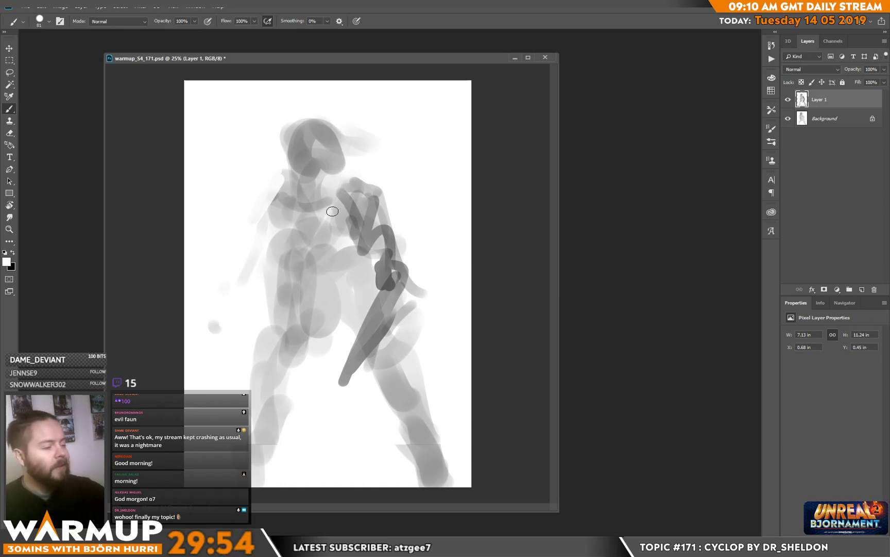
Step: Build up darker grey shadows on the neck, upper chest, side of the torso and bent elbow
{"action": "left_click", "coordinate": [287, 198], "text": "alt"}
{"action": "mouse_move", "coordinate": [298, 195]}
{"action": "left_mouse_down"}
{"action": "mouse_move", "coordinate": [320, 204]}
{"action": "mouse_move", "coordinate": [306, 196]}
{"action": "mouse_move", "coordinate": [319, 181]}
{"action": "mouse_move", "coordinate": [323, 191]}
{"action": "mouse_move", "coordinate": [308, 199]}
{"action": "mouse_move", "coordinate": [324, 205]}
{"action": "mouse_move", "coordinate": [340, 184]}
{"action": "mouse_move", "coordinate": [329, 224]}
{"action": "left_mouse_up"}
{"action": "left_click", "coordinate": [352, 234], "text": "alt"}
{"action": "key", "text": "d"}
{"action": "left_click", "coordinate": [322, 193], "text": "alt"}
{"action": "mouse_move", "coordinate": [302, 190]}
{"action": "left_mouse_down"}
{"action": "mouse_move", "coordinate": [297, 221]}
{"action": "mouse_move", "coordinate": [281, 230]}
{"action": "mouse_move", "coordinate": [277, 286]}
{"action": "mouse_move", "coordinate": [294, 261]}
{"action": "mouse_move", "coordinate": [294, 293]}
{"action": "left_mouse_up"}
{"action": "mouse_move", "coordinate": [356, 246]}
{"action": "left_mouse_down"}
{"action": "mouse_move", "coordinate": [342, 230]}
{"action": "mouse_move", "coordinate": [340, 255]}
{"action": "mouse_move", "coordinate": [352, 249]}
{"action": "mouse_move", "coordinate": [375, 249]}
{"action": "left_mouse_up"}
{"action": "mouse_move", "coordinate": [369, 200]}
{"action": "left_mouse_down"}
{"action": "mouse_move", "coordinate": [387, 239]}
{"action": "mouse_move", "coordinate": [375, 239]}
{"action": "mouse_move", "coordinate": [397, 276]}
{"action": "mouse_move", "coordinate": [376, 258]}
{"action": "mouse_move", "coordinate": [387, 259]}
{"action": "mouse_move", "coordinate": [390, 243]}
{"action": "mouse_move", "coordinate": [399, 280]}
{"action": "mouse_move", "coordinate": [381, 288]}
{"action": "left_mouse_up"}
{"action": "left_click", "coordinate": [389, 276], "text": "alt"}
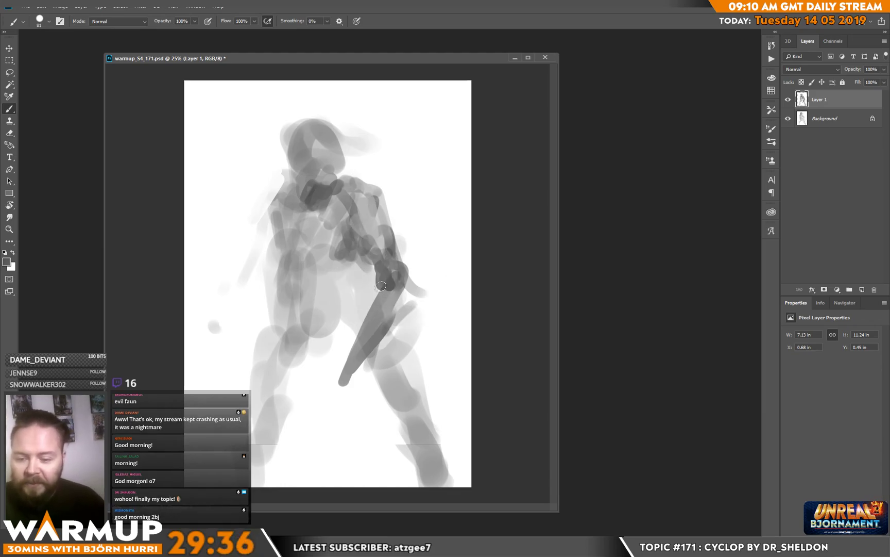
Step: Fill out the bent arm's forearm with grey strokes running from the elbow to the wrist
{"action": "left_click", "coordinate": [394, 294], "text": "alt"}
{"action": "mouse_move", "coordinate": [394, 270]}
{"action": "left_mouse_down"}
{"action": "mouse_move", "coordinate": [390, 293]}
{"action": "mouse_move", "coordinate": [404, 279]}
{"action": "mouse_move", "coordinate": [382, 311]}
{"action": "mouse_move", "coordinate": [397, 300]}
{"action": "mouse_move", "coordinate": [382, 333]}
{"action": "mouse_move", "coordinate": [400, 314]}
{"action": "mouse_move", "coordinate": [371, 340]}
{"action": "left_mouse_up"}
{"action": "left_click", "coordinate": [400, 314], "text": "alt"}
{"action": "left_click_drag", "start_coordinate": [388, 292], "coordinate": [377, 313]}
{"action": "left_click_drag", "start_coordinate": [380, 283], "coordinate": [354, 351]}
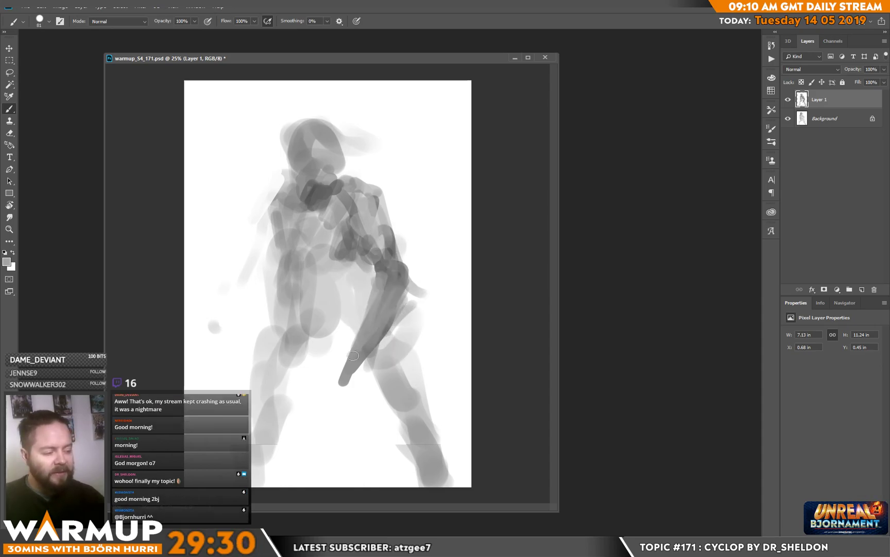
Step: Reduce the brush to 61 px and refine the shading on the bent arm's upper part
{"action": "right_click", "coordinate": [392, 309]}
{"action": "left_click", "coordinate": [461, 149]}
{"action": "left_click", "coordinate": [379, 259], "text": "alt"}
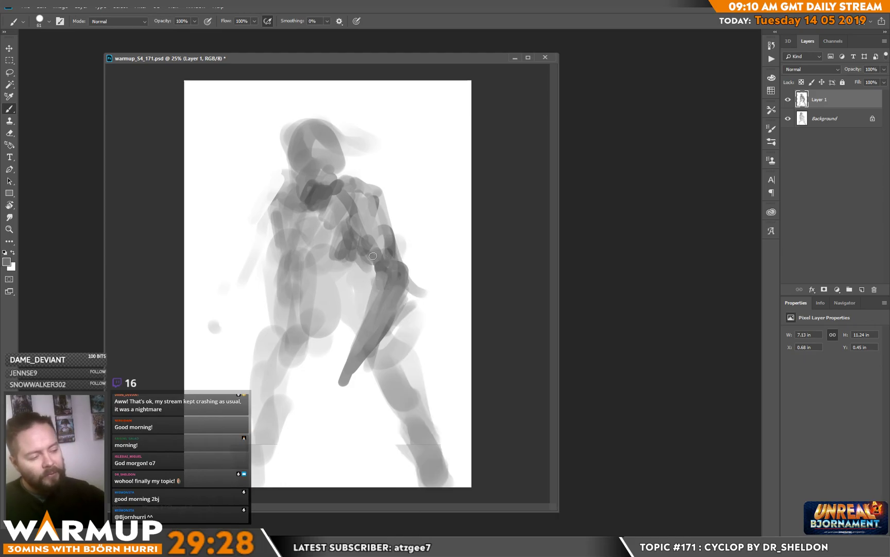
{"action": "mouse_move", "coordinate": [380, 231]}
{"action": "left_mouse_down"}
{"action": "mouse_move", "coordinate": [382, 252]}
{"action": "mouse_move", "coordinate": [369, 202]}
{"action": "left_mouse_up"}
{"action": "left_click", "coordinate": [381, 231], "text": "alt"}
{"action": "left_click_drag", "start_coordinate": [380, 217], "coordinate": [380, 225]}
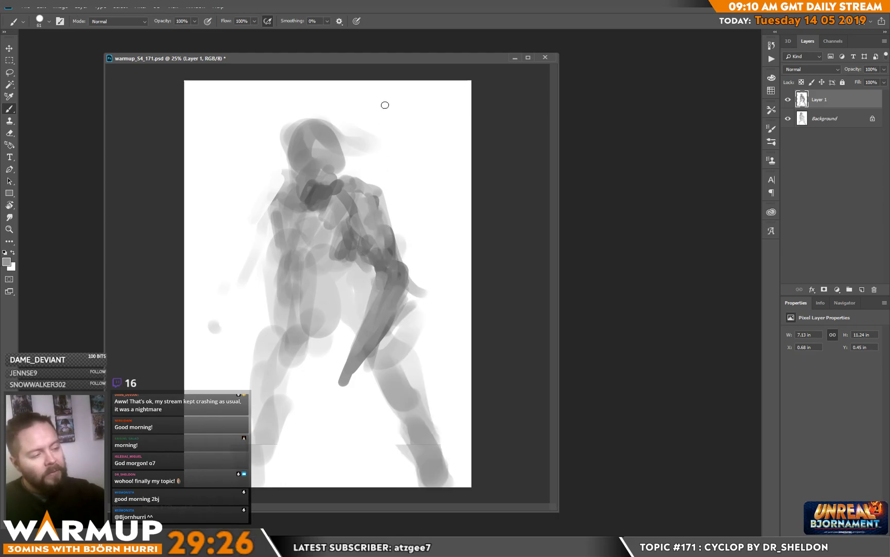
Step: Trim the front of the head into a sharper silhouette with white on Layer 1
{"action": "left_click", "coordinate": [830, 120]}
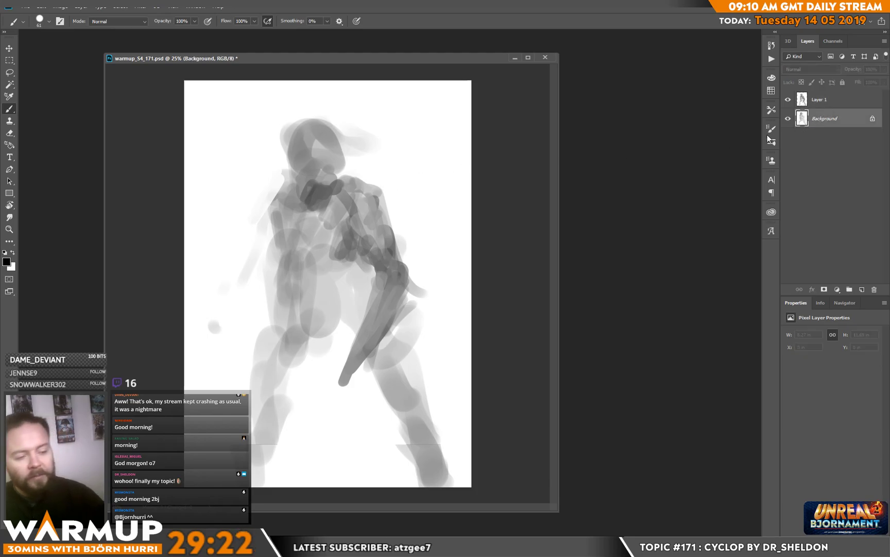
{"action": "key", "text": "x"}
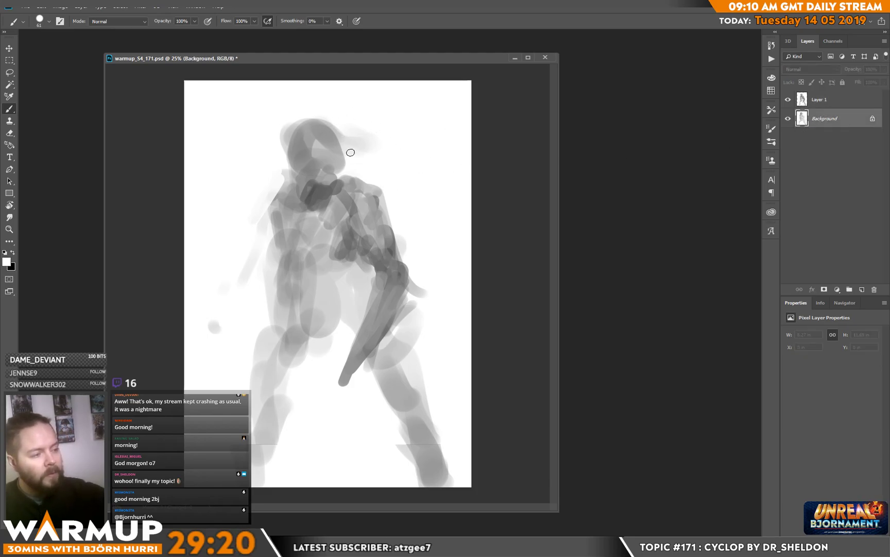
{"action": "left_click", "coordinate": [785, 99]}
{"action": "mouse_move", "coordinate": [337, 120]}
{"action": "left_mouse_down"}
{"action": "mouse_move", "coordinate": [351, 170]}
{"action": "mouse_move", "coordinate": [327, 101]}
{"action": "mouse_move", "coordinate": [367, 163]}
{"action": "mouse_move", "coordinate": [376, 126]}
{"action": "mouse_move", "coordinate": [383, 129]}
{"action": "mouse_move", "coordinate": [354, 149]}
{"action": "left_mouse_up"}
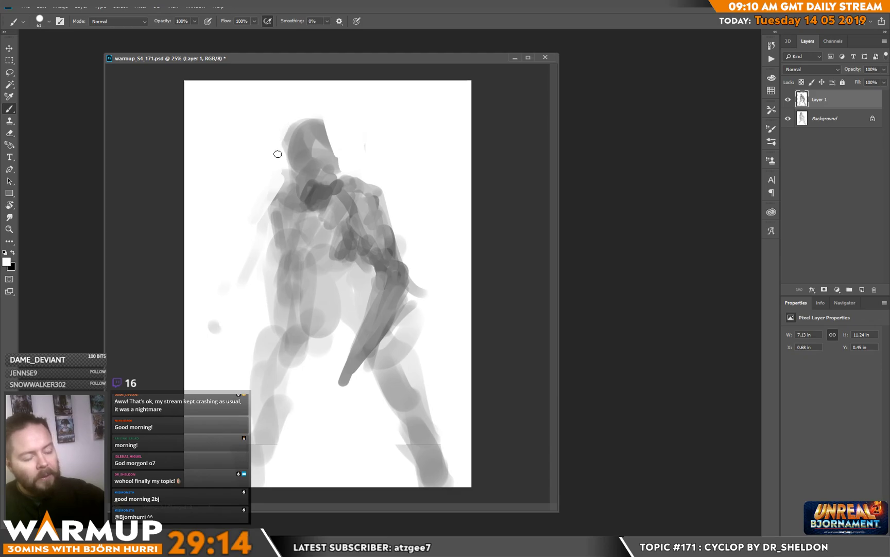
Step: Shape the back of the head, jaw and neck in grey and suggest a single round eye
{"action": "left_click_drag", "start_coordinate": [288, 175], "coordinate": [298, 179]}
{"action": "left_click_drag", "start_coordinate": [286, 141], "coordinate": [292, 160]}
{"action": "left_click", "coordinate": [327, 181], "text": "alt"}
{"action": "mouse_move", "coordinate": [309, 200]}
{"action": "left_mouse_down"}
{"action": "mouse_move", "coordinate": [324, 168]}
{"action": "mouse_move", "coordinate": [310, 168]}
{"action": "mouse_move", "coordinate": [313, 182]}
{"action": "mouse_move", "coordinate": [328, 182]}
{"action": "mouse_move", "coordinate": [307, 181]}
{"action": "mouse_move", "coordinate": [326, 185]}
{"action": "mouse_move", "coordinate": [317, 155]}
{"action": "left_mouse_up"}
{"action": "left_click", "coordinate": [329, 183], "text": "alt"}
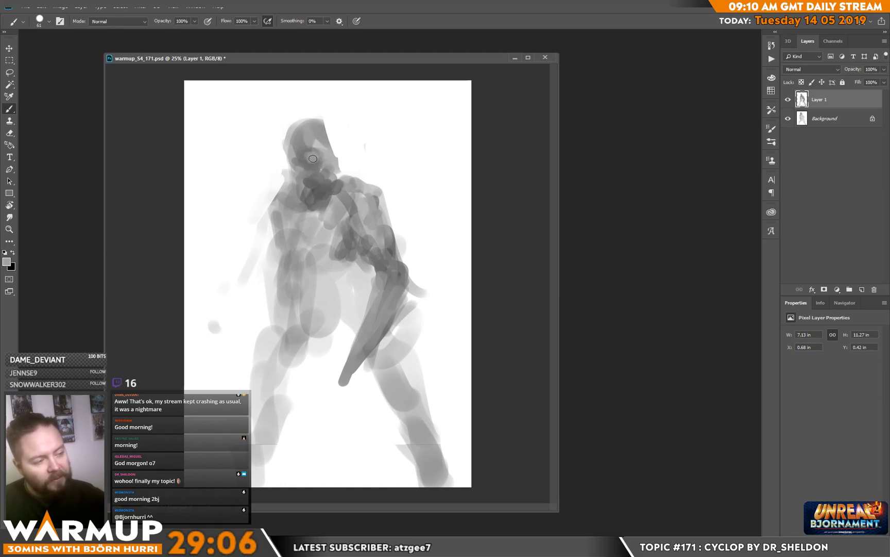
{"action": "left_click", "coordinate": [312, 195], "text": "alt"}
{"action": "left_click_drag", "start_coordinate": [296, 179], "coordinate": [309, 193]}
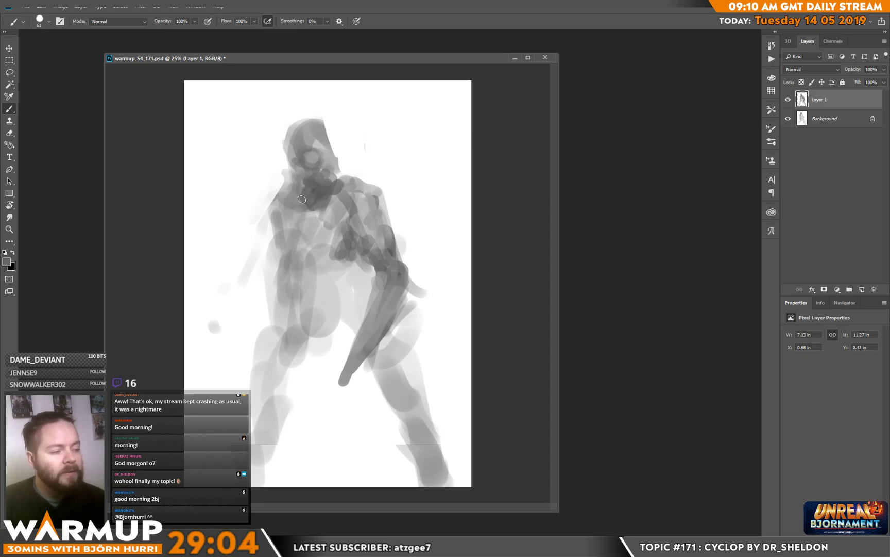
Step: Paint the hanging arm and build up the torso, hips and thigh, undoing the stray strokes
{"action": "mouse_move", "coordinate": [276, 269]}
{"action": "left_mouse_down"}
{"action": "mouse_move", "coordinate": [296, 247]}
{"action": "mouse_move", "coordinate": [300, 291]}
{"action": "mouse_move", "coordinate": [311, 298]}
{"action": "mouse_move", "coordinate": [336, 248]}
{"action": "mouse_move", "coordinate": [345, 299]}
{"action": "mouse_move", "coordinate": [361, 289]}
{"action": "mouse_move", "coordinate": [360, 335]}
{"action": "mouse_move", "coordinate": [353, 331]}
{"action": "mouse_move", "coordinate": [364, 330]}
{"action": "mouse_move", "coordinate": [306, 334]}
{"action": "mouse_move", "coordinate": [301, 320]}
{"action": "mouse_move", "coordinate": [275, 358]}
{"action": "mouse_move", "coordinate": [259, 349]}
{"action": "mouse_move", "coordinate": [253, 370]}
{"action": "mouse_move", "coordinate": [277, 412]}
{"action": "mouse_move", "coordinate": [261, 440]}
{"action": "mouse_move", "coordinate": [256, 483]}
{"action": "mouse_move", "coordinate": [286, 409]}
{"action": "mouse_move", "coordinate": [286, 355]}
{"action": "mouse_move", "coordinate": [325, 325]}
{"action": "mouse_move", "coordinate": [312, 337]}
{"action": "mouse_move", "coordinate": [251, 226]}
{"action": "mouse_move", "coordinate": [264, 236]}
{"action": "mouse_move", "coordinate": [262, 265]}
{"action": "mouse_move", "coordinate": [230, 298]}
{"action": "mouse_move", "coordinate": [226, 336]}
{"action": "mouse_move", "coordinate": [234, 298]}
{"action": "mouse_move", "coordinate": [247, 276]}
{"action": "mouse_move", "coordinate": [260, 279]}
{"action": "mouse_move", "coordinate": [222, 352]}
{"action": "left_mouse_up"}
{"action": "key", "text": "ctrl+z"}
{"action": "key", "text": "ctrl+z"}
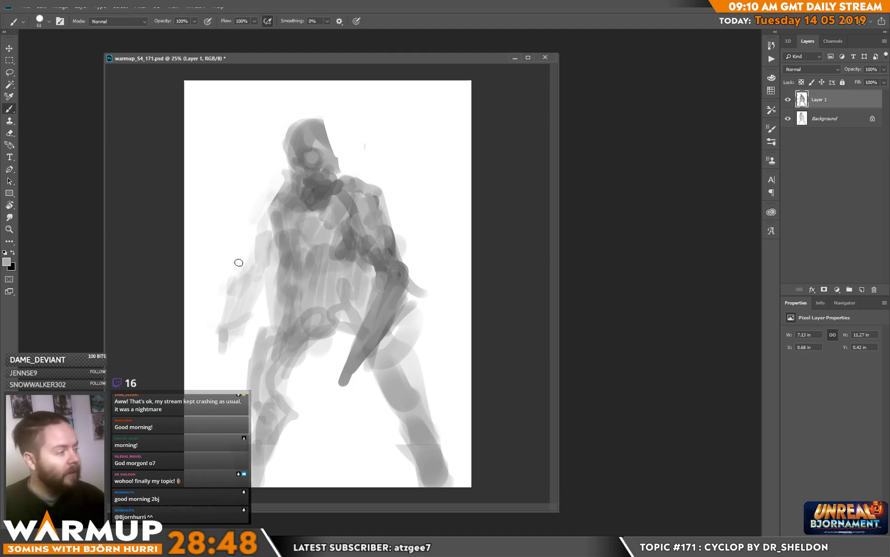
Step: Clear the Background layer to plain white and make Layer 1 active again
{"action": "left_click", "coordinate": [819, 114]}
{"action": "key", "text": "d"}
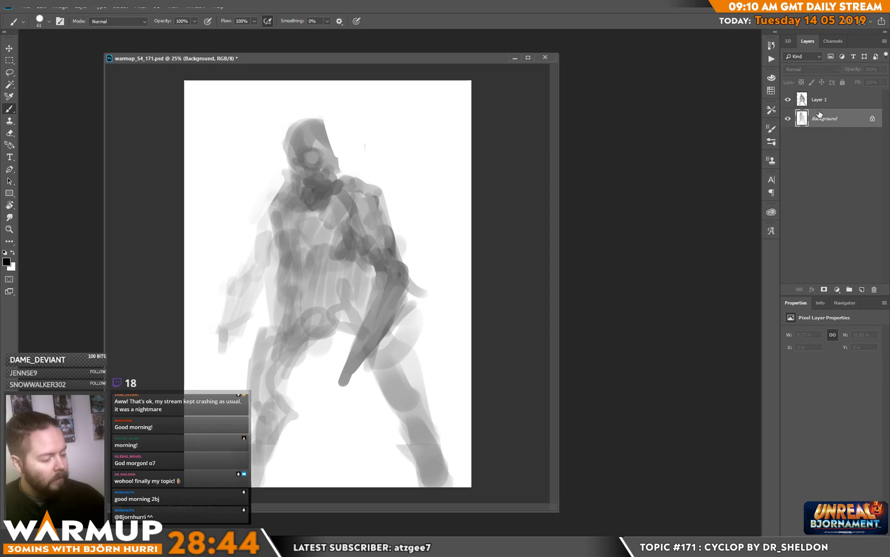
{"action": "left_click", "coordinate": [814, 106]}
Step: Strengthen the hanging arm and add grey strokes across the abdomen, pelvis and waist
{"action": "left_click", "coordinate": [233, 330], "text": "alt"}
{"action": "left_click_drag", "start_coordinate": [229, 320], "coordinate": [239, 313]}
{"action": "left_click", "coordinate": [286, 253], "text": "alt"}
{"action": "mouse_move", "coordinate": [269, 230]}
{"action": "left_mouse_down"}
{"action": "mouse_move", "coordinate": [270, 251]}
{"action": "mouse_move", "coordinate": [265, 237]}
{"action": "mouse_move", "coordinate": [259, 250]}
{"action": "left_mouse_up"}
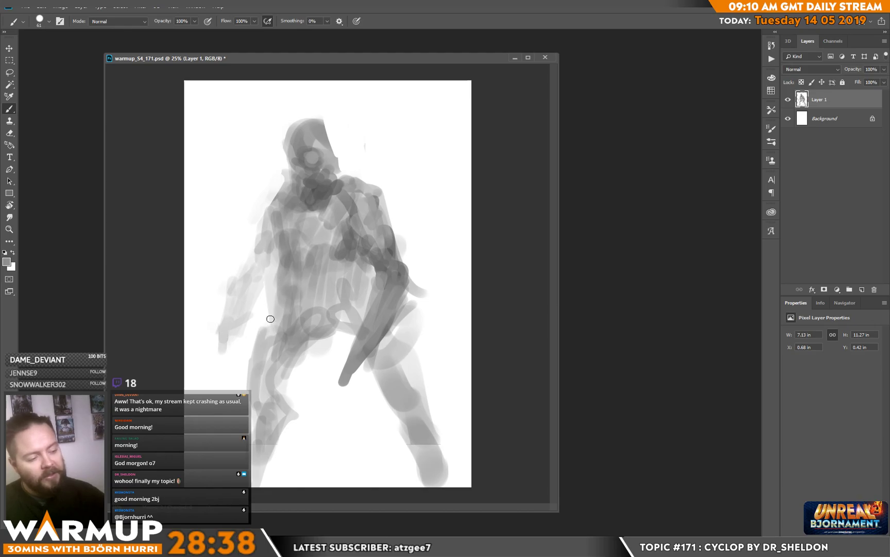
{"action": "mouse_move", "coordinate": [301, 284]}
{"action": "left_mouse_down"}
{"action": "mouse_move", "coordinate": [315, 302]}
{"action": "mouse_move", "coordinate": [318, 293]}
{"action": "mouse_move", "coordinate": [335, 335]}
{"action": "left_mouse_up"}
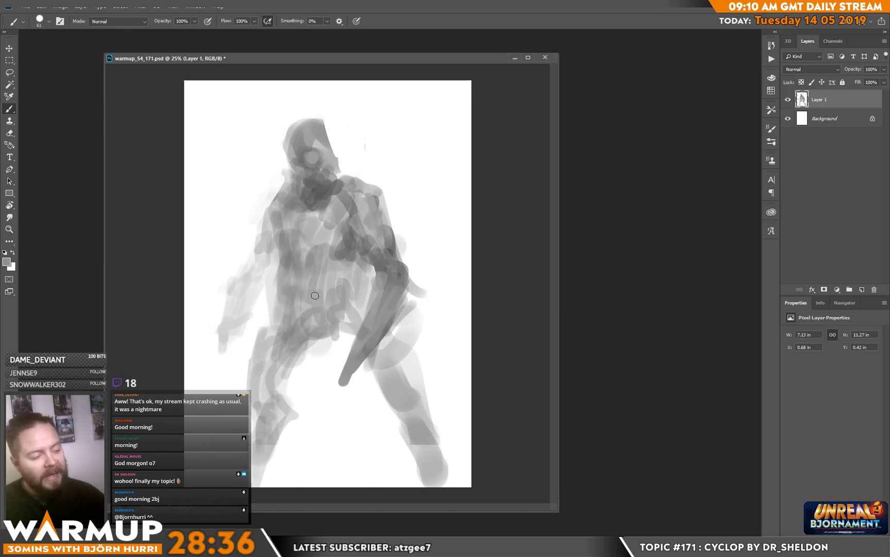
{"action": "left_click_drag", "start_coordinate": [365, 275], "coordinate": [372, 261]}
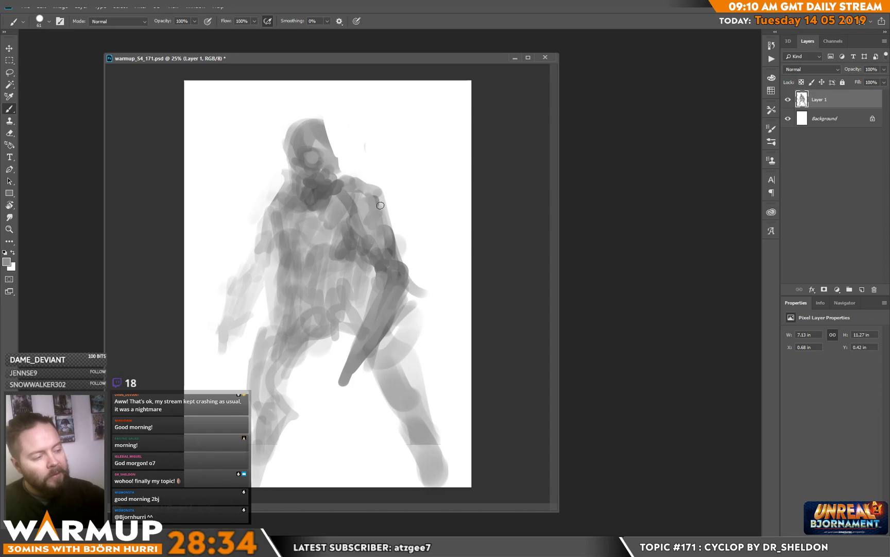
Step: Paint a fist at the end of the bent arm gripping a long staff across the legs
{"action": "mouse_move", "coordinate": [387, 315]}
{"action": "left_mouse_down"}
{"action": "mouse_move", "coordinate": [351, 387]}
{"action": "mouse_move", "coordinate": [337, 378]}
{"action": "mouse_move", "coordinate": [338, 392]}
{"action": "mouse_move", "coordinate": [351, 388]}
{"action": "mouse_move", "coordinate": [342, 383]}
{"action": "left_mouse_up"}
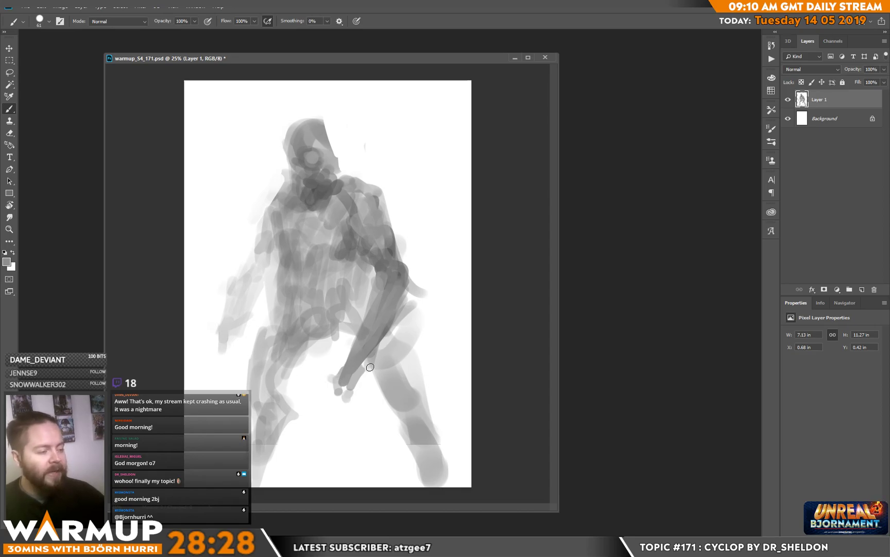
{"action": "mouse_move", "coordinate": [332, 379]}
{"action": "left_mouse_down"}
{"action": "mouse_move", "coordinate": [186, 355]}
{"action": "mouse_move", "coordinate": [436, 403]}
{"action": "left_mouse_up"}
{"action": "key", "text": "alt"}
{"action": "left_click", "coordinate": [342, 381], "text": "alt"}
{"action": "mouse_move", "coordinate": [335, 388]}
{"action": "left_mouse_down"}
{"action": "mouse_move", "coordinate": [347, 396]}
{"action": "mouse_move", "coordinate": [344, 388]}
{"action": "left_mouse_up"}
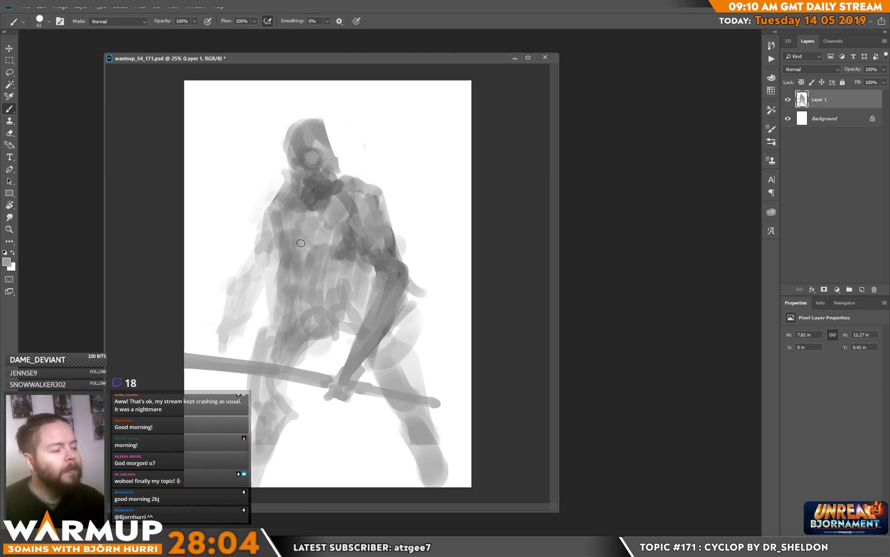
Step: Reduce the brush to 20 px and paint small tonal accents on the face, beneath the jaw and down the armpit
{"action": "left_click", "coordinate": [312, 186], "text": "alt"}
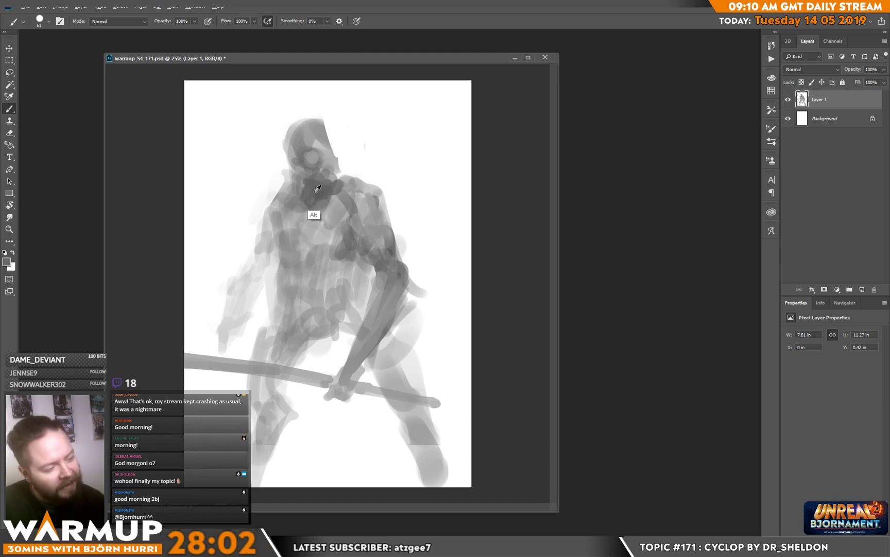
{"action": "right_click", "coordinate": [339, 185]}
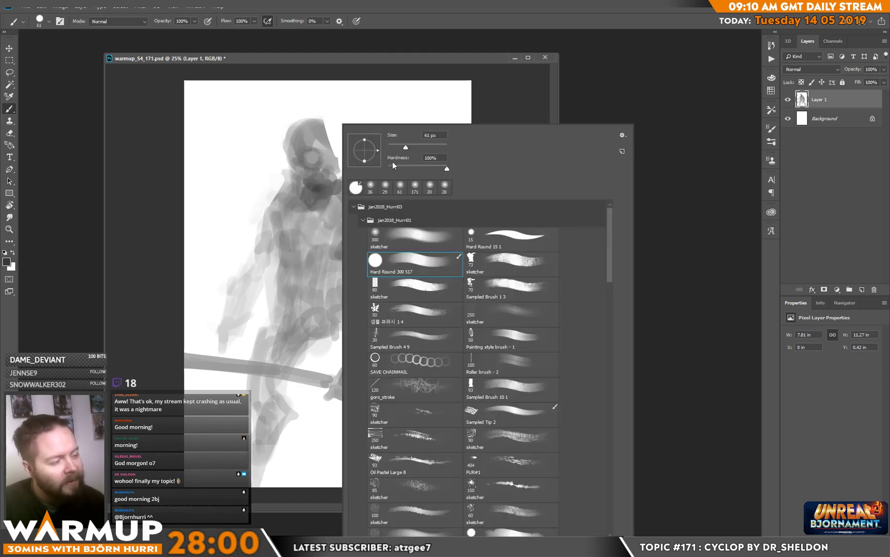
{"action": "left_click", "coordinate": [318, 200]}
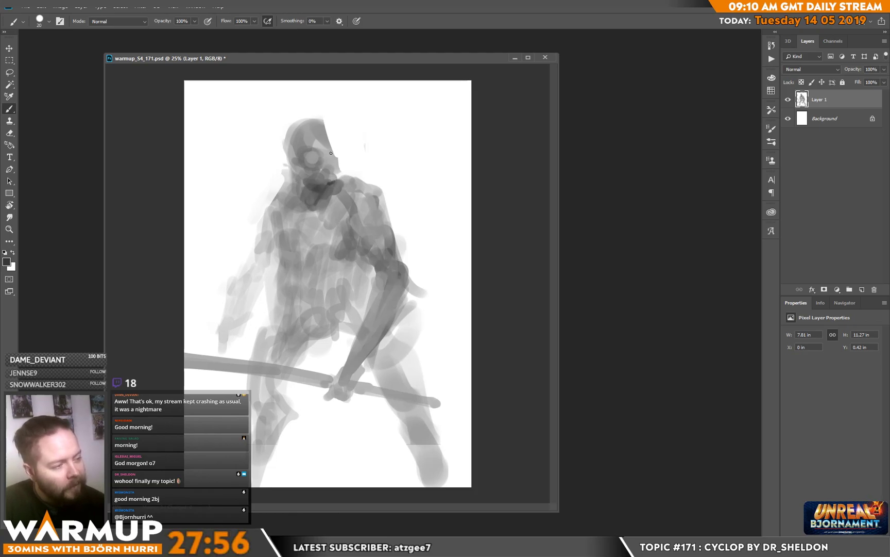
{"action": "left_click", "coordinate": [325, 144], "text": "alt"}
{"action": "left_click_drag", "start_coordinate": [316, 130], "coordinate": [311, 132]}
{"action": "left_click", "coordinate": [326, 187], "text": "alt"}
{"action": "mouse_move", "coordinate": [327, 190]}
{"action": "left_mouse_down"}
{"action": "mouse_move", "coordinate": [324, 198]}
{"action": "mouse_move", "coordinate": [354, 232]}
{"action": "left_mouse_up"}
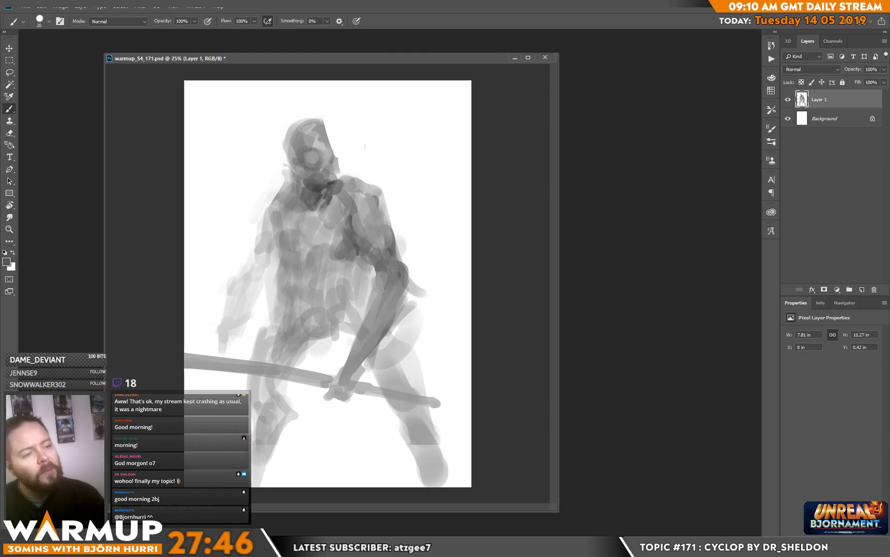
Step: Flip the whole canvas horizontally
{"action": "left_click", "coordinate": [66, 7]}
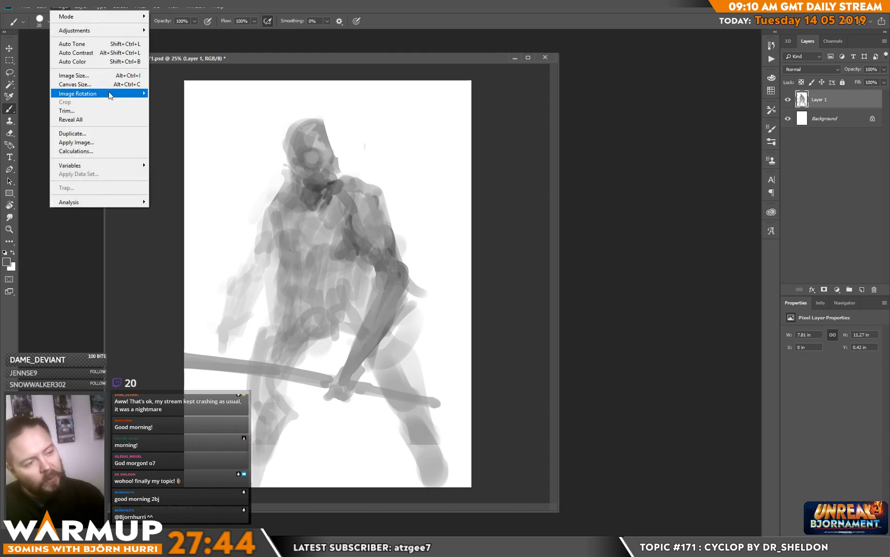
{"action": "mouse_move", "coordinate": [132, 94]}
{"action": "left_click", "coordinate": [202, 134]}
{"action": "left_click", "coordinate": [514, 273], "text": "alt"}
Step: Define the lower chest, side of the torso and hanging arm's shoulder with fine dark strokes
{"action": "mouse_move", "coordinate": [300, 250]}
{"action": "left_mouse_down"}
{"action": "mouse_move", "coordinate": [302, 272]}
{"action": "mouse_move", "coordinate": [305, 259]}
{"action": "mouse_move", "coordinate": [297, 259]}
{"action": "left_mouse_up"}
{"action": "left_click_drag", "start_coordinate": [371, 257], "coordinate": [373, 273]}
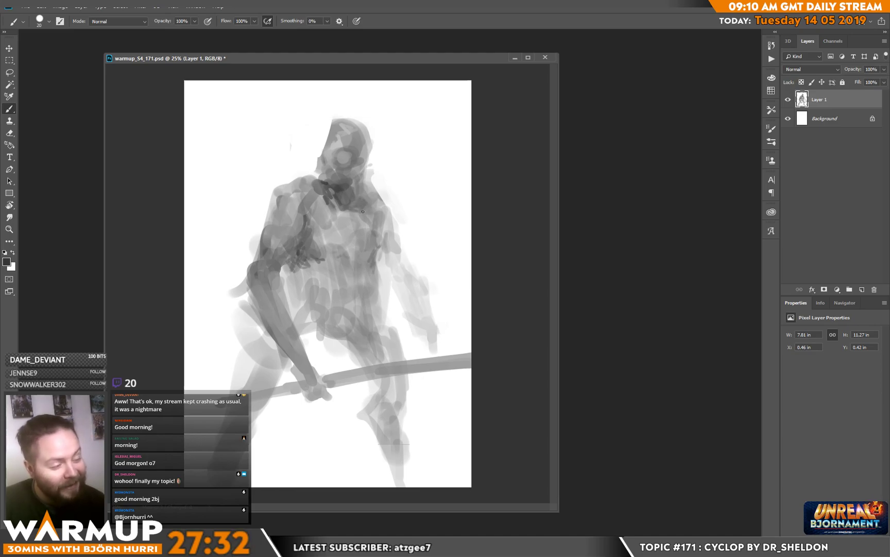
{"action": "mouse_move", "coordinate": [393, 223]}
{"action": "left_mouse_down"}
{"action": "mouse_move", "coordinate": [386, 238]}
{"action": "mouse_move", "coordinate": [387, 208]}
{"action": "left_mouse_up"}
{"action": "mouse_move", "coordinate": [393, 244]}
{"action": "left_mouse_down"}
{"action": "mouse_move", "coordinate": [393, 270]}
{"action": "mouse_move", "coordinate": [405, 279]}
{"action": "mouse_move", "coordinate": [390, 271]}
{"action": "mouse_move", "coordinate": [391, 283]}
{"action": "mouse_move", "coordinate": [395, 238]}
{"action": "mouse_move", "coordinate": [422, 290]}
{"action": "left_mouse_up"}
Step: Enlarge the brush to 58 px and reshape the hanging arm from the elbow to the hand
{"action": "right_click", "coordinate": [420, 266]}
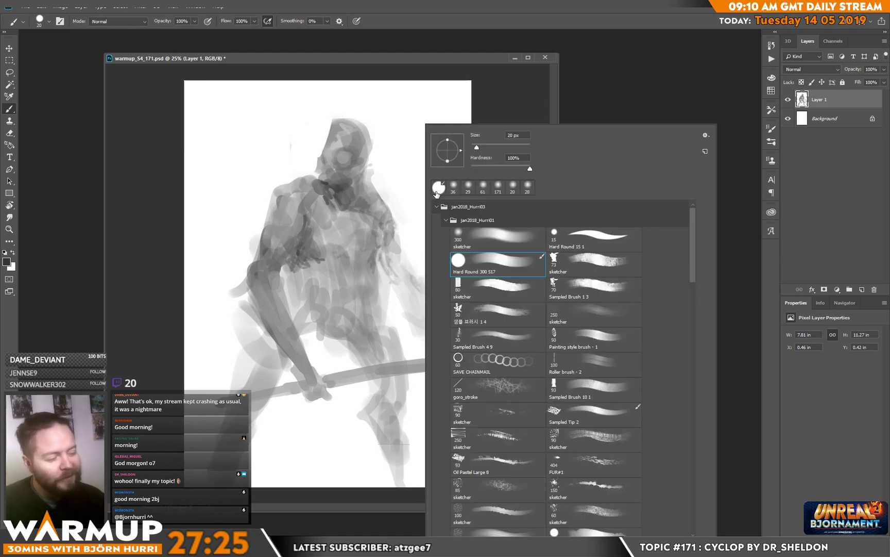
{"action": "left_click", "coordinate": [488, 148]}
{"action": "left_click", "coordinate": [435, 228], "text": "alt"}
{"action": "left_click_drag", "start_coordinate": [409, 247], "coordinate": [443, 341]}
{"action": "left_click_drag", "start_coordinate": [402, 314], "coordinate": [415, 346]}
Step: Refine the hanging arm's tones down to the hand and clean the gap beside the waist with white
{"action": "left_click", "coordinate": [387, 267], "text": "alt"}
{"action": "left_click", "coordinate": [380, 256], "text": "alt"}
{"action": "mouse_move", "coordinate": [382, 253]}
{"action": "left_mouse_down"}
{"action": "mouse_move", "coordinate": [409, 286]}
{"action": "mouse_move", "coordinate": [398, 294]}
{"action": "mouse_move", "coordinate": [429, 355]}
{"action": "left_mouse_up"}
{"action": "left_click", "coordinate": [420, 366], "text": "alt"}
{"action": "left_click", "coordinate": [394, 310], "text": "alt"}
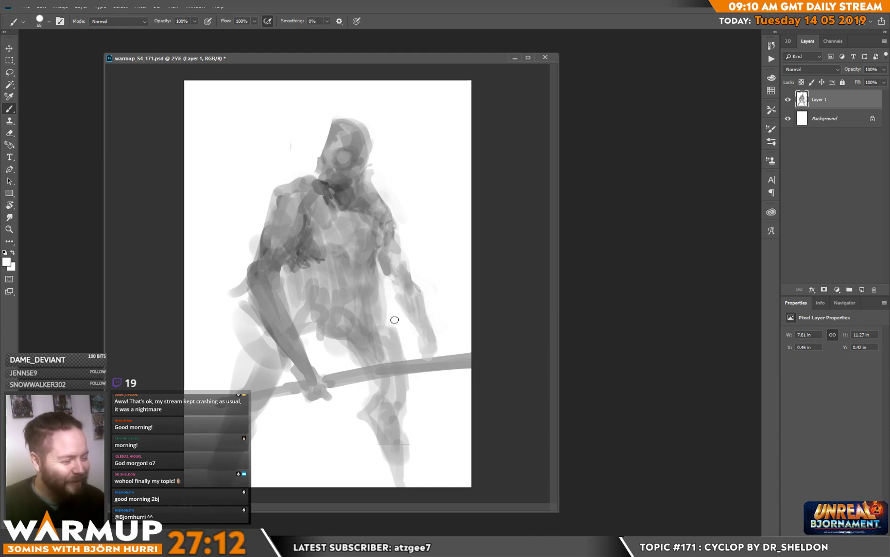
Step: Shade beneath the chest and across the abdomen, and open a white gap between bent arm and waist
{"action": "left_click", "coordinate": [372, 284], "text": "alt"}
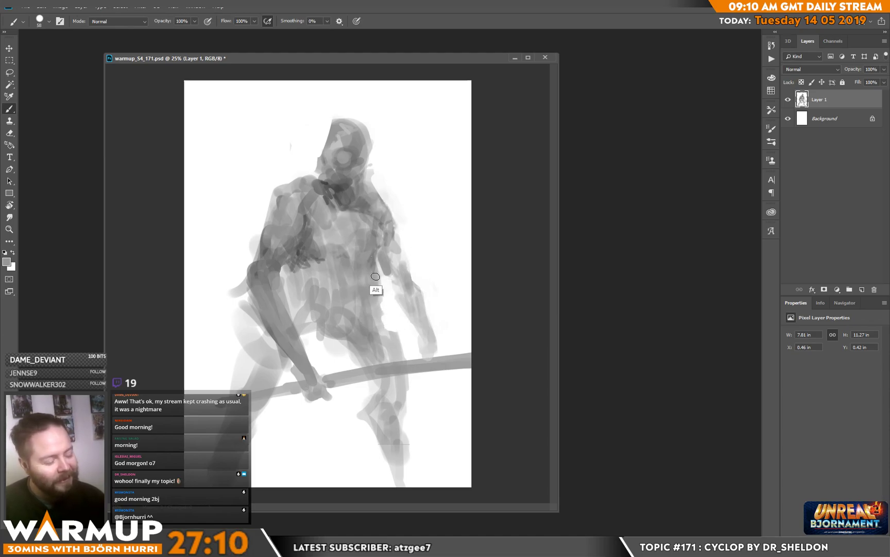
{"action": "left_click", "coordinate": [299, 257], "text": "alt"}
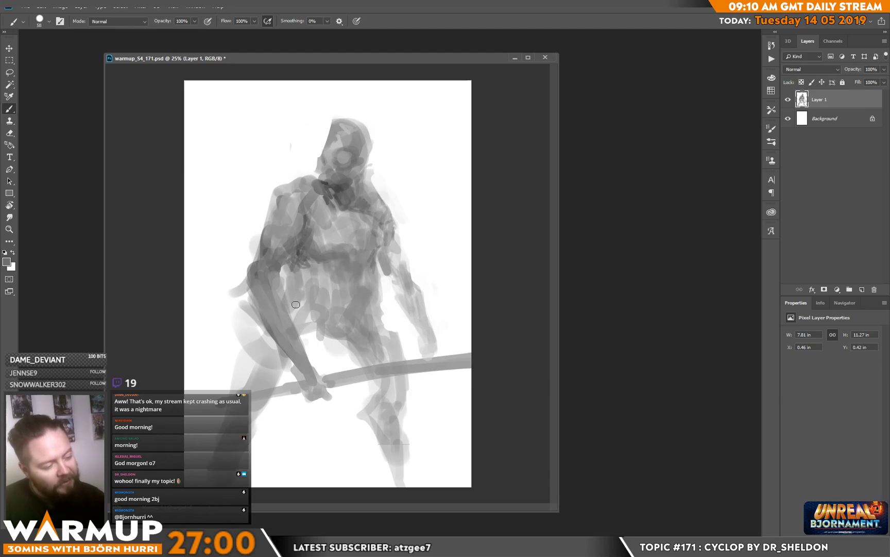
{"action": "key", "text": "x"}
{"action": "mouse_move", "coordinate": [287, 269]}
{"action": "left_mouse_down"}
{"action": "mouse_move", "coordinate": [284, 290]}
{"action": "mouse_move", "coordinate": [286, 267]}
{"action": "mouse_move", "coordinate": [287, 282]}
{"action": "left_mouse_up"}
{"action": "left_click", "coordinate": [308, 278], "text": "alt"}
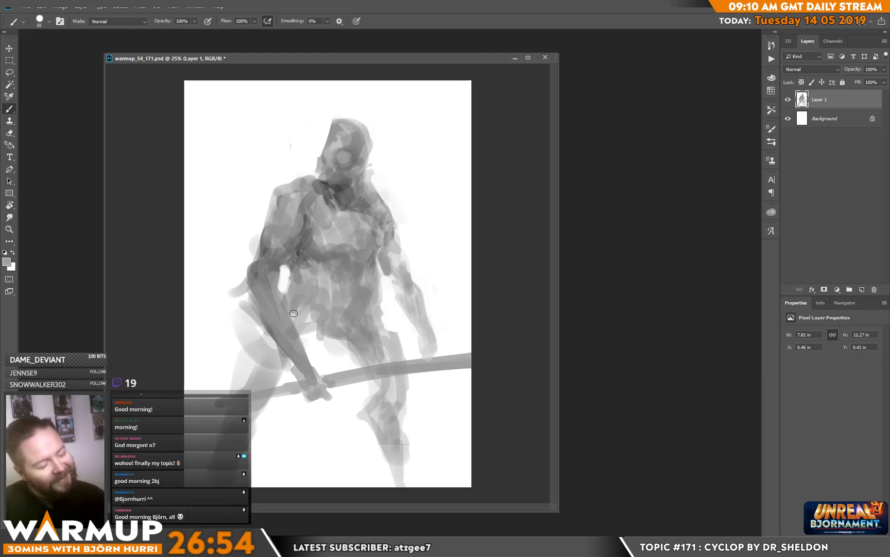
Step: Paint the thigh behind the bent forearm and trim the excess tone outside the hip with white
{"action": "left_click_drag", "start_coordinate": [299, 331], "coordinate": [317, 320]}
{"action": "mouse_move", "coordinate": [290, 364]}
{"action": "left_mouse_down"}
{"action": "mouse_move", "coordinate": [273, 380]}
{"action": "mouse_move", "coordinate": [277, 347]}
{"action": "mouse_move", "coordinate": [255, 375]}
{"action": "mouse_move", "coordinate": [237, 385]}
{"action": "left_mouse_up"}
{"action": "key", "text": "x"}
{"action": "mouse_move", "coordinate": [233, 347]}
{"action": "left_mouse_down"}
{"action": "mouse_move", "coordinate": [228, 317]}
{"action": "mouse_move", "coordinate": [245, 303]}
{"action": "mouse_move", "coordinate": [234, 276]}
{"action": "mouse_move", "coordinate": [245, 296]}
{"action": "left_mouse_up"}
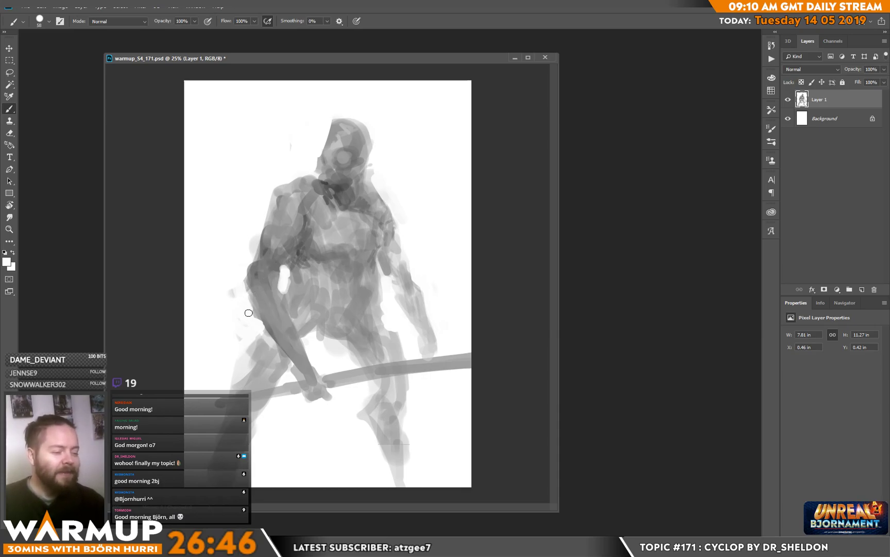
{"action": "left_click", "coordinate": [247, 293], "text": "alt"}
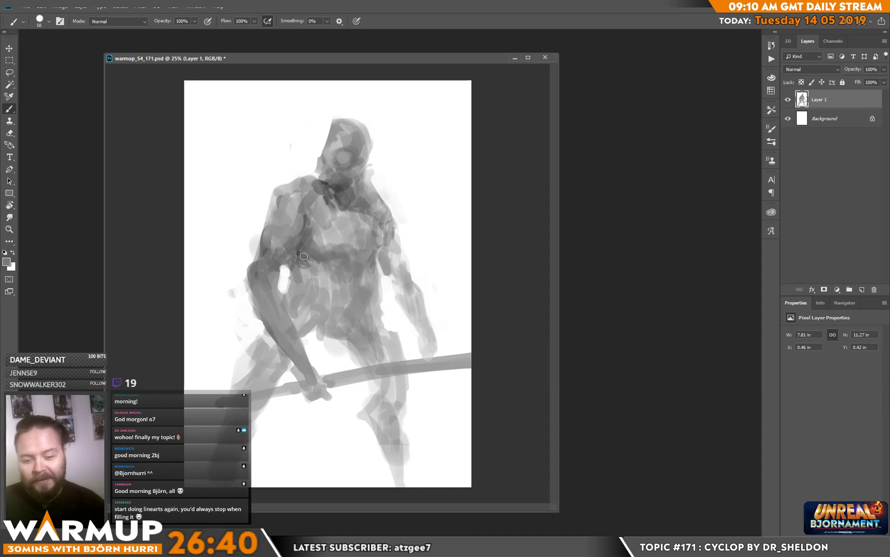
Step: Reduce the brush to 17 px and refine the outline and tones around the bent arm's elbow and upper forearm
{"action": "right_click", "coordinate": [340, 257]}
{"action": "left_click", "coordinate": [397, 147]}
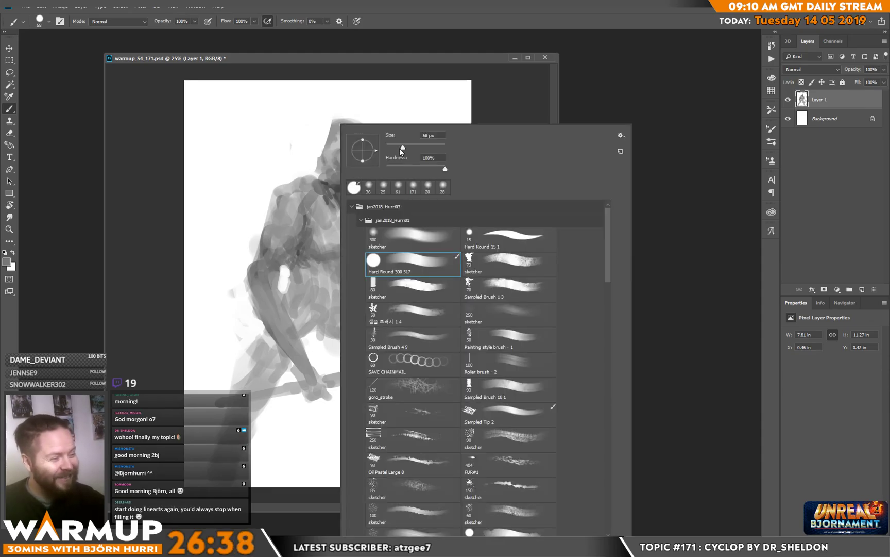
{"action": "left_click", "coordinate": [258, 258], "text": "alt"}
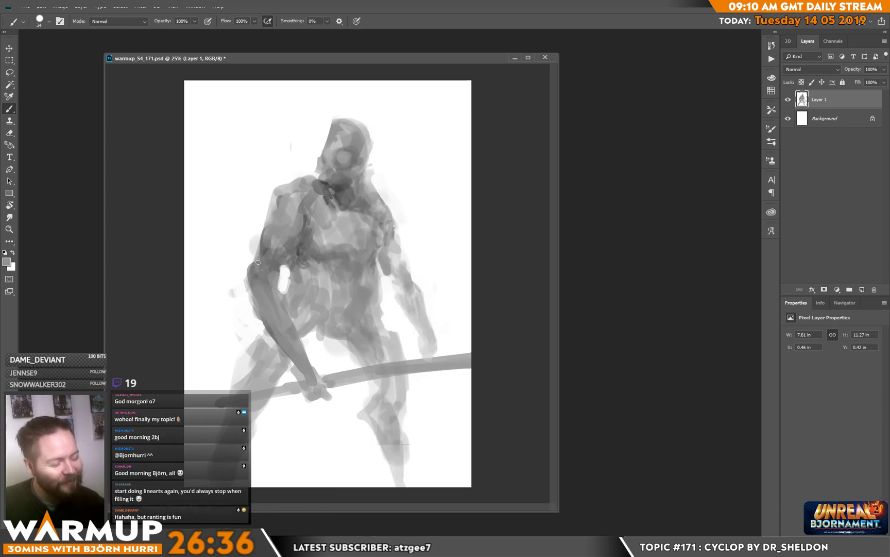
{"action": "right_click", "coordinate": [258, 265]}
{"action": "left_click", "coordinate": [316, 143]}
{"action": "key", "text": "Return"}
{"action": "left_click", "coordinate": [259, 254], "text": "alt"}
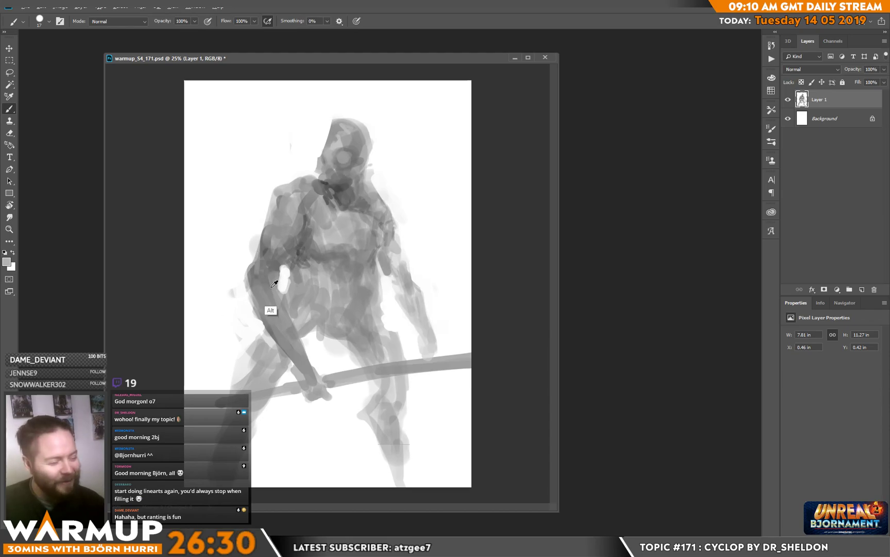
{"action": "left_click", "coordinate": [256, 285], "text": "alt"}
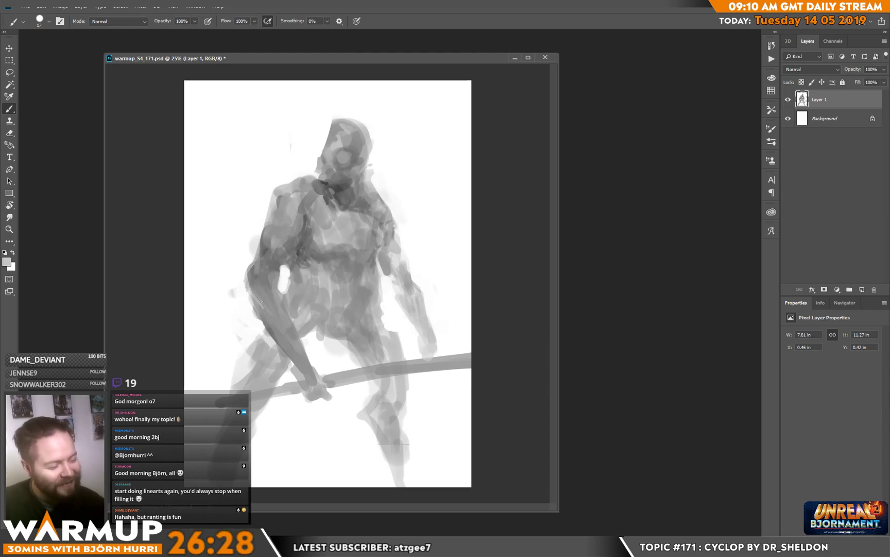
Step: Set the brush to 39 px and shade the bent forearm down its length to the wrist
{"action": "right_click", "coordinate": [288, 324]}
{"action": "left_click_drag", "start_coordinate": [352, 146], "coordinate": [355, 146]}
{"action": "key", "text": "Return"}
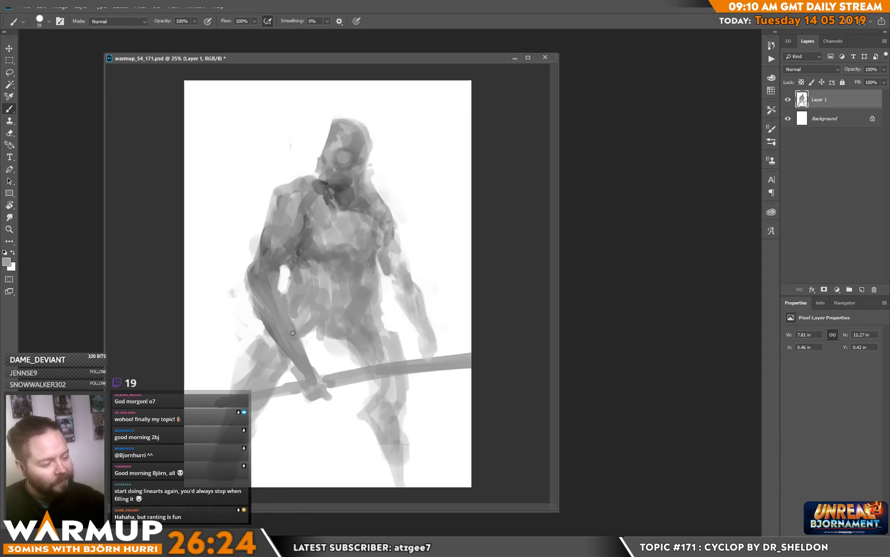
{"action": "left_click", "coordinate": [273, 309], "text": "alt"}
{"action": "left_click", "coordinate": [273, 335], "text": "alt"}
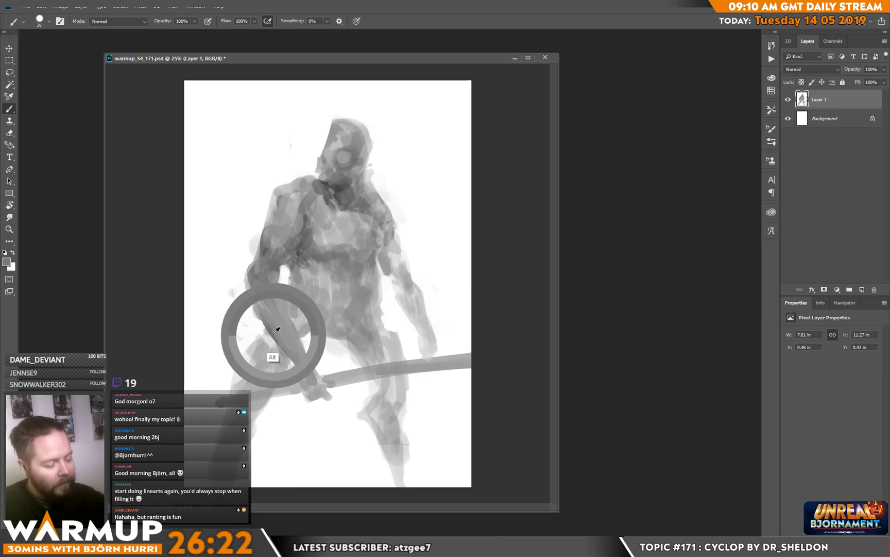
{"action": "left_click_drag", "start_coordinate": [290, 347], "coordinate": [307, 395]}
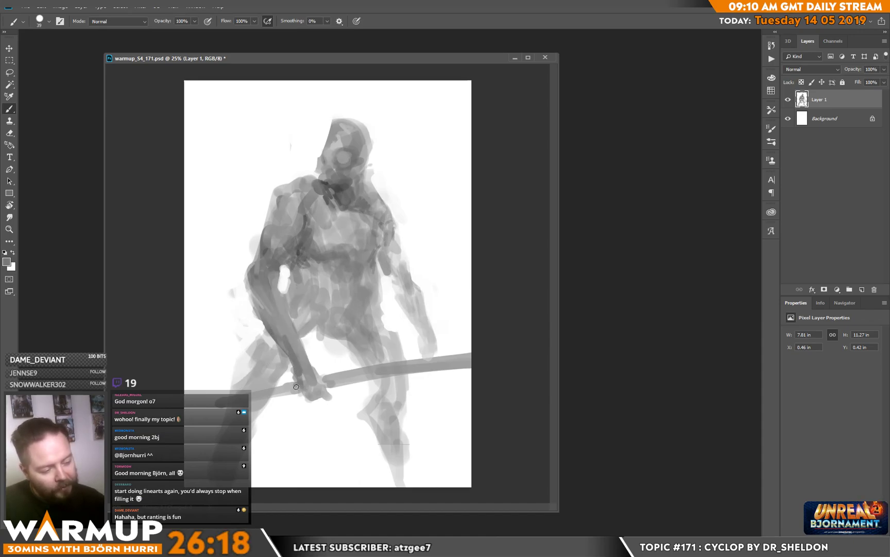
Step: Paint the fingers and knuckles of the hand gripping the staff and open the brush settings
{"action": "key", "text": "x"}
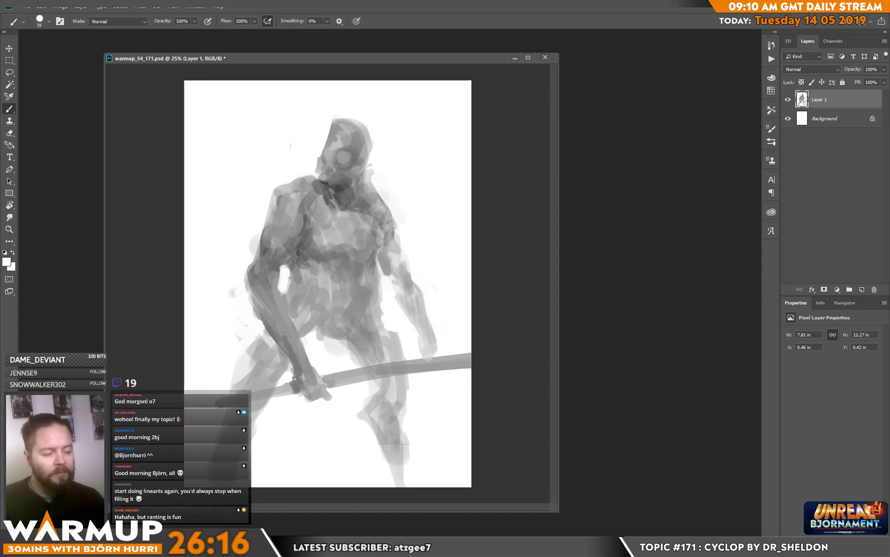
{"action": "key", "text": "x"}
{"action": "left_click_drag", "start_coordinate": [319, 388], "coordinate": [321, 398]}
{"action": "mouse_move", "coordinate": [326, 392]}
{"action": "left_mouse_down"}
{"action": "mouse_move", "coordinate": [334, 402]}
{"action": "mouse_move", "coordinate": [324, 388]}
{"action": "left_mouse_up"}
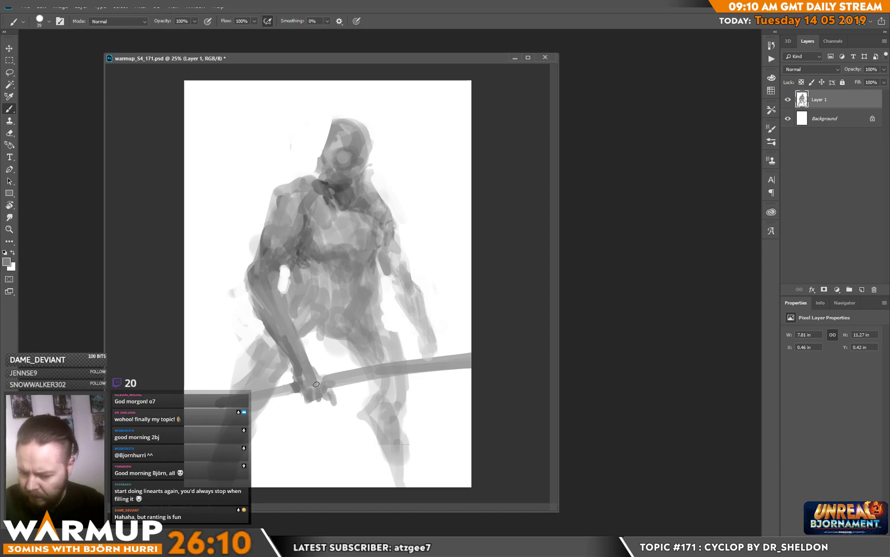
{"action": "key", "text": "F5"}
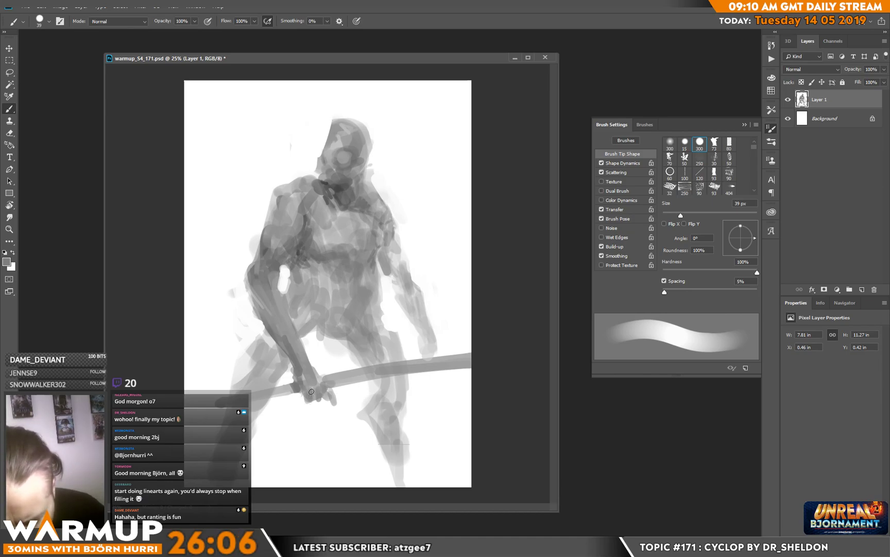
{"action": "left_click_drag", "start_coordinate": [306, 387], "coordinate": [290, 397]}
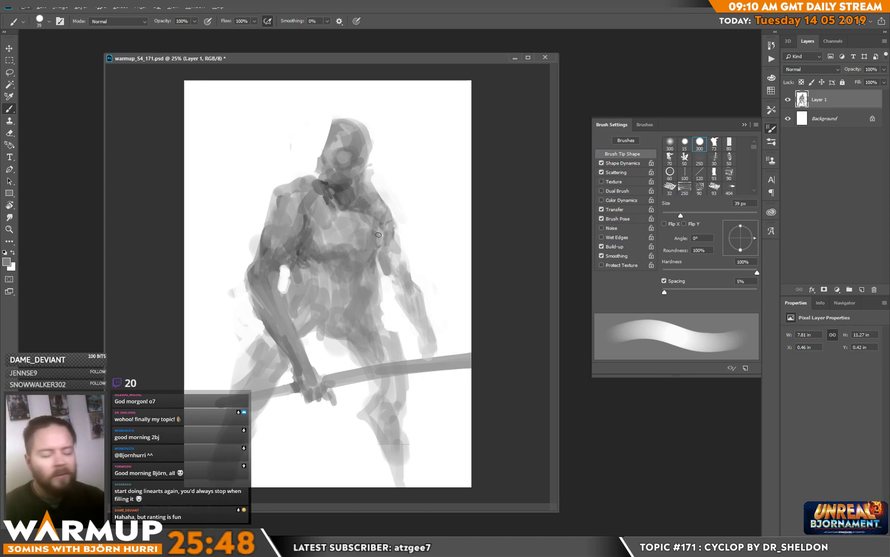
Step: Deepen the shadow at the armpit and model the chest muscles with sampled grey tones
{"action": "left_click", "coordinate": [298, 252], "text": "alt"}
{"action": "left_click_drag", "start_coordinate": [298, 253], "coordinate": [311, 240]}
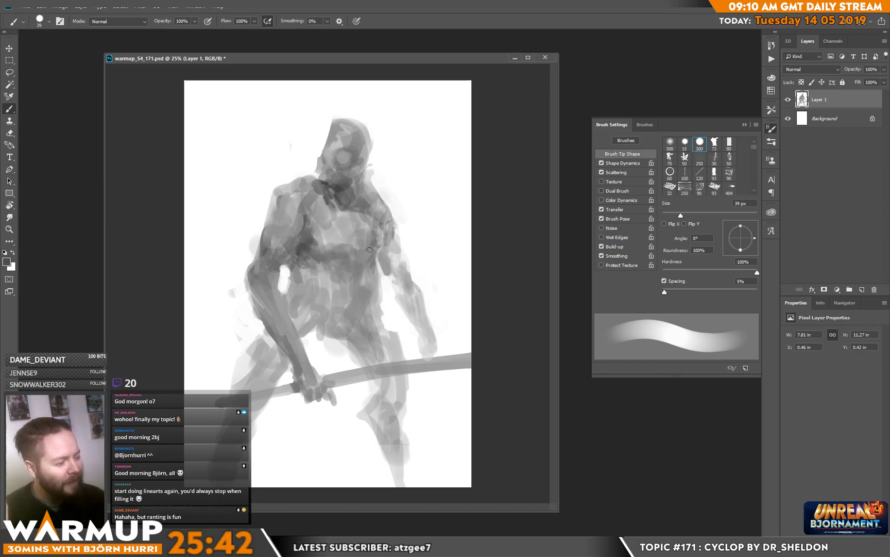
{"action": "left_click", "coordinate": [333, 224], "text": "alt"}
{"action": "left_click_drag", "start_coordinate": [333, 224], "coordinate": [337, 220]}
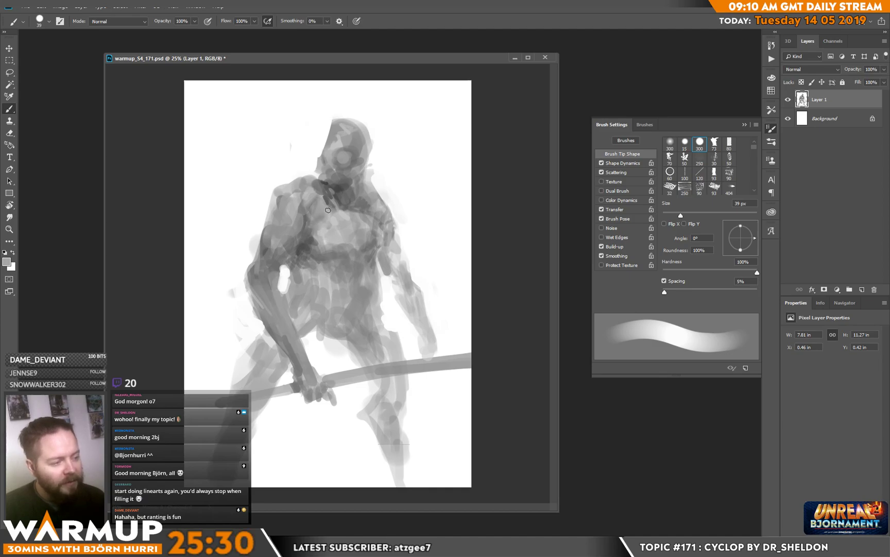
Step: Reduce the brush to 25 px, refine the shoulder and trim the side of the jaw with white
{"action": "right_click", "coordinate": [296, 198]}
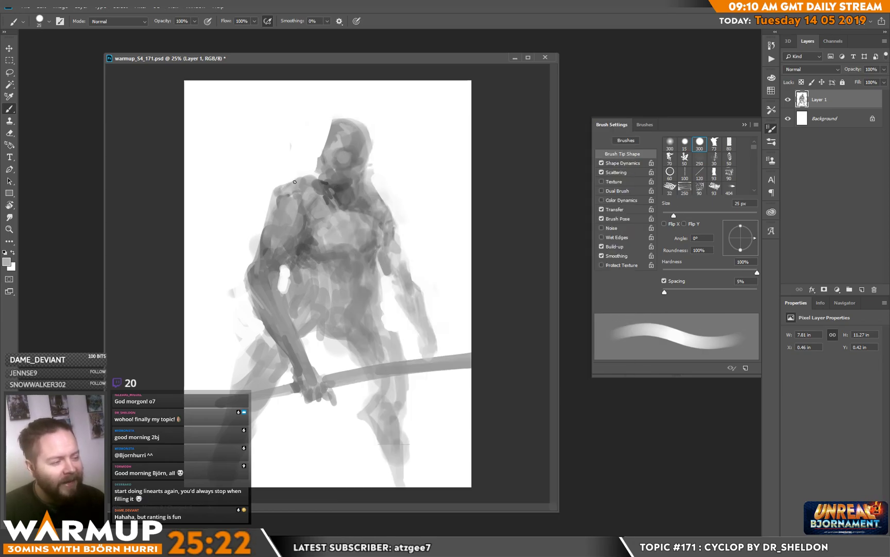
{"action": "left_click", "coordinate": [312, 157], "text": "alt"}
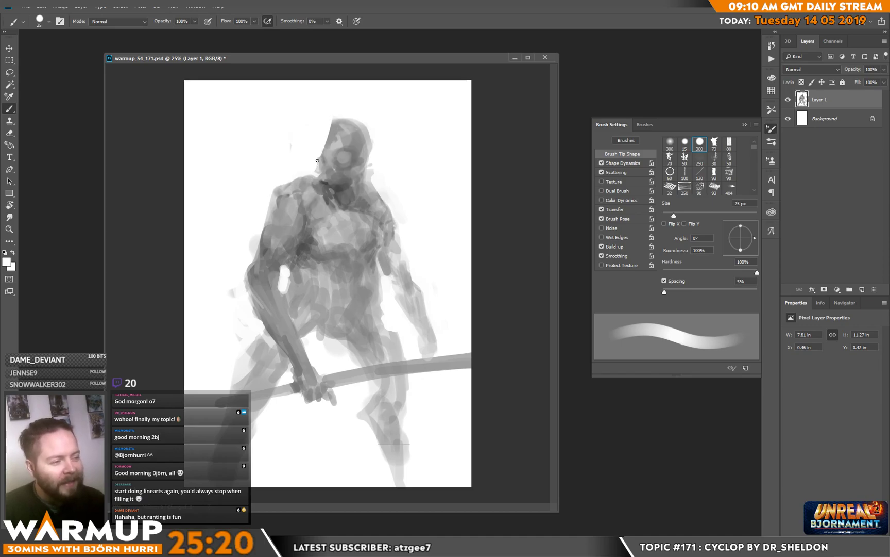
{"action": "left_click", "coordinate": [323, 157], "text": "alt"}
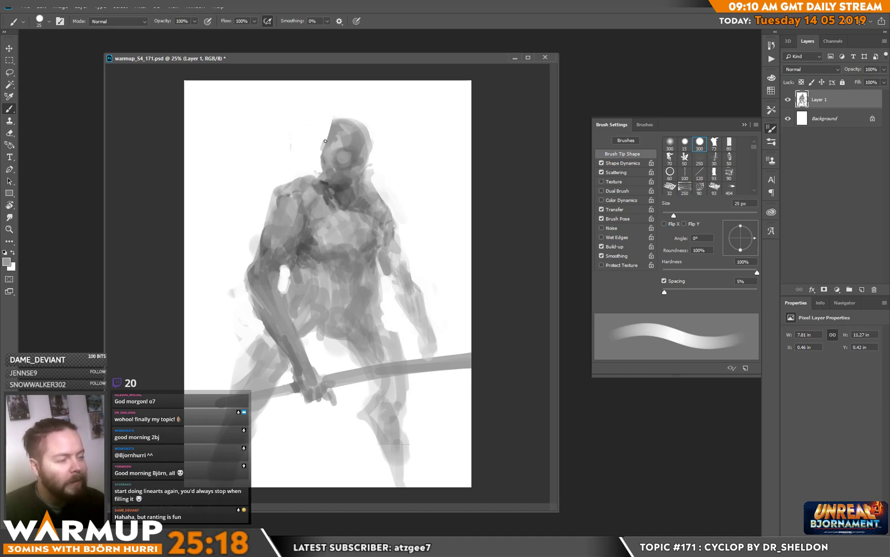
Step: Paint a pointed ear on each side of the cyclops's head in mid grey
{"action": "mouse_move", "coordinate": [319, 140]}
{"action": "left_mouse_down"}
{"action": "mouse_move", "coordinate": [321, 155]}
{"action": "mouse_move", "coordinate": [331, 126]}
{"action": "left_mouse_up"}
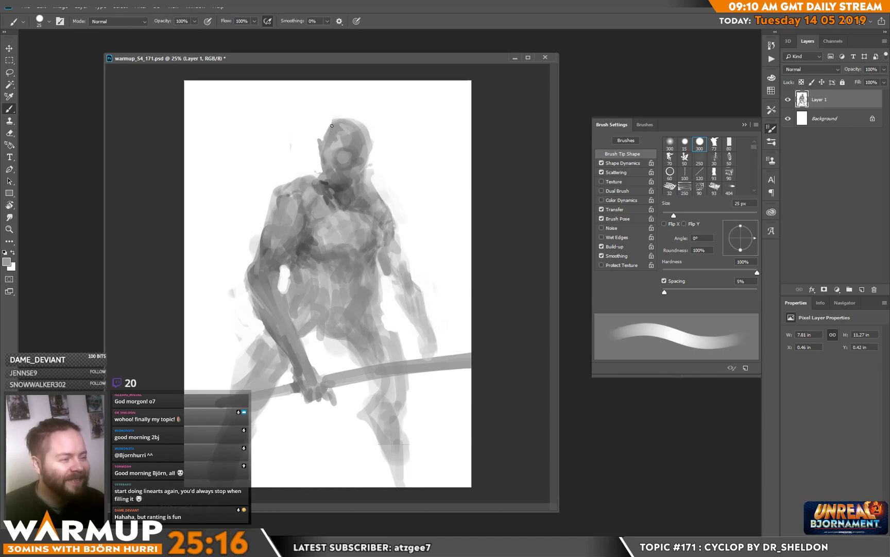
{"action": "mouse_move", "coordinate": [371, 158]}
{"action": "left_mouse_down"}
{"action": "mouse_move", "coordinate": [351, 177]}
{"action": "mouse_move", "coordinate": [346, 148]}
{"action": "mouse_move", "coordinate": [376, 157]}
{"action": "mouse_move", "coordinate": [364, 168]}
{"action": "mouse_move", "coordinate": [377, 152]}
{"action": "left_mouse_up"}
{"action": "key", "text": "e"}
{"action": "key", "text": "b"}
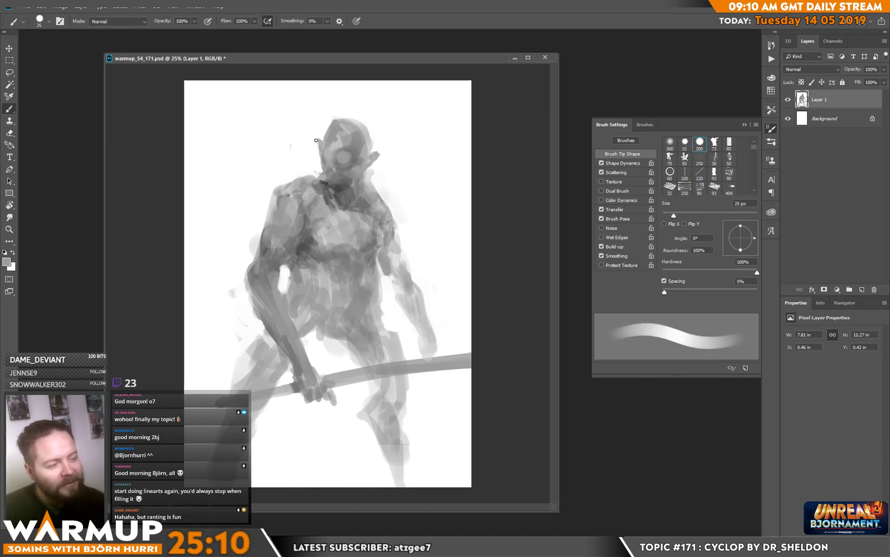
{"action": "left_click_drag", "start_coordinate": [317, 142], "coordinate": [319, 155]}
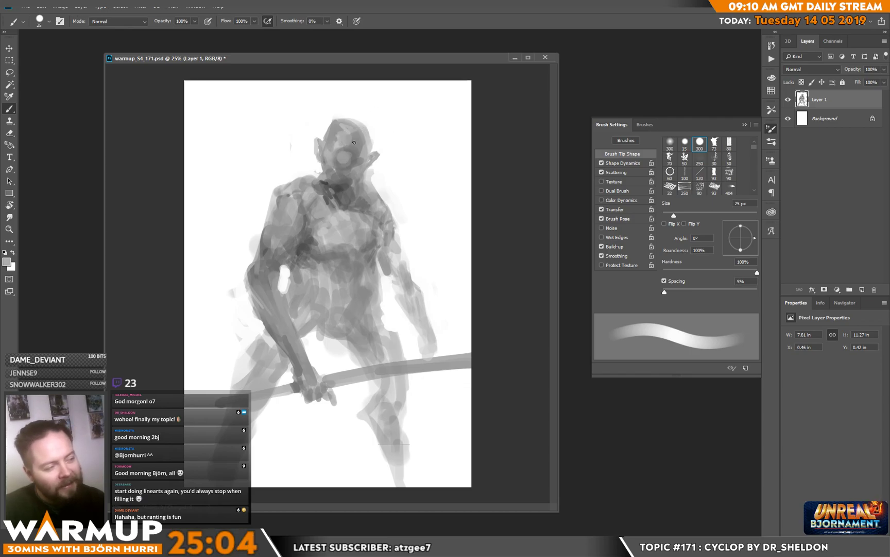
Step: Reduce the brush to 17 px and define the single eye with a dark brow line and shading beneath it
{"action": "left_click", "coordinate": [499, 185], "text": "alt"}
{"action": "right_click", "coordinate": [387, 153]}
{"action": "left_click_drag", "start_coordinate": [435, 148], "coordinate": [432, 146]}
{"action": "left_click", "coordinate": [339, 153]}
{"action": "left_click_drag", "start_coordinate": [336, 154], "coordinate": [352, 153]}
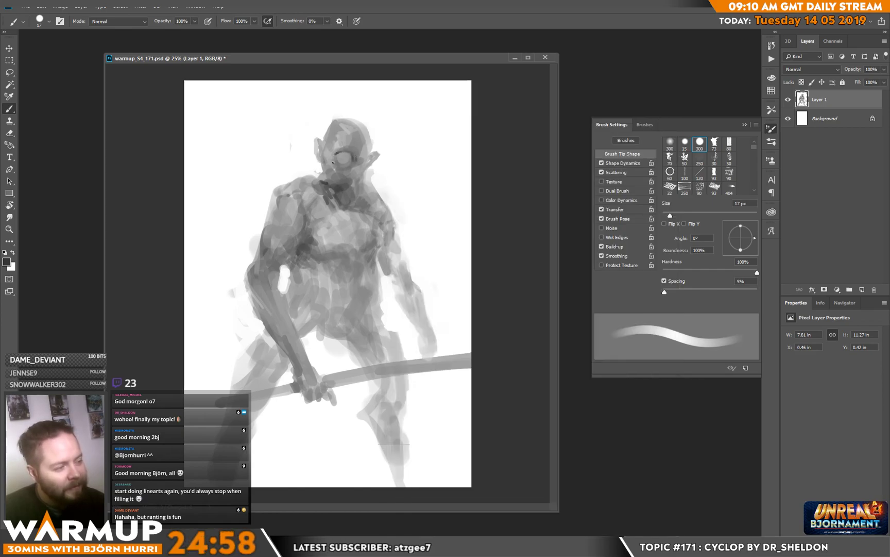
{"action": "left_click", "coordinate": [335, 169], "text": "alt"}
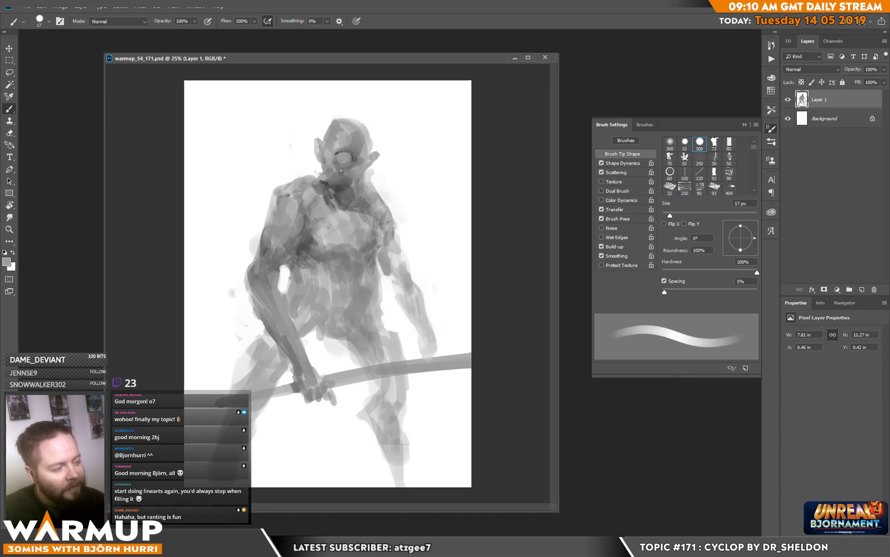
{"action": "left_click", "coordinate": [338, 201], "text": "alt"}
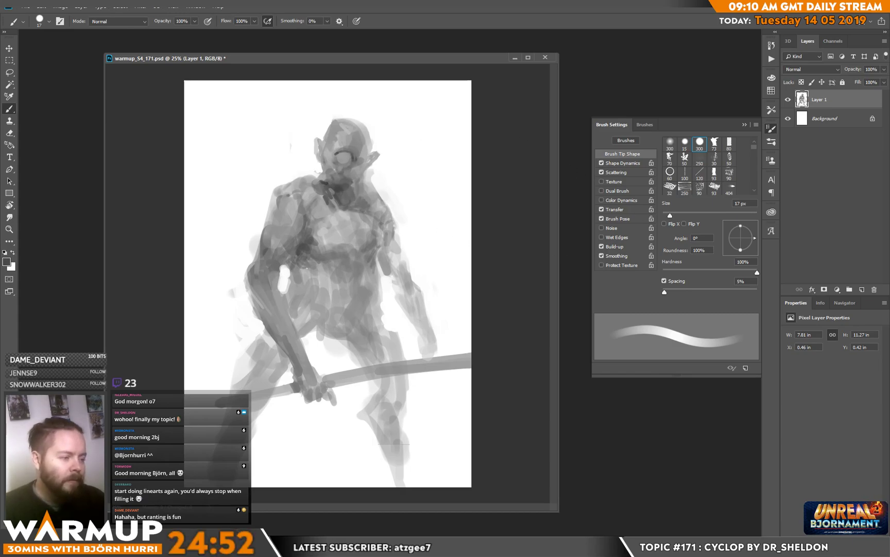
Step: Enlarge the brush to 62 px, paint a dark loincloth with hanging strips from the waist, and restate the staff across it
{"action": "right_click", "coordinate": [335, 263]}
{"action": "left_click", "coordinate": [401, 148]}
{"action": "left_click", "coordinate": [306, 299]}
{"action": "left_click_drag", "start_coordinate": [307, 299], "coordinate": [319, 376]}
{"action": "mouse_move", "coordinate": [325, 317]}
{"action": "left_mouse_down"}
{"action": "mouse_move", "coordinate": [327, 379]}
{"action": "mouse_move", "coordinate": [329, 330]}
{"action": "left_mouse_up"}
{"action": "mouse_move", "coordinate": [313, 316]}
{"action": "left_mouse_down"}
{"action": "mouse_move", "coordinate": [322, 344]}
{"action": "mouse_move", "coordinate": [317, 312]}
{"action": "mouse_move", "coordinate": [345, 324]}
{"action": "mouse_move", "coordinate": [370, 300]}
{"action": "mouse_move", "coordinate": [354, 314]}
{"action": "mouse_move", "coordinate": [348, 360]}
{"action": "left_mouse_up"}
{"action": "mouse_move", "coordinate": [346, 309]}
{"action": "left_mouse_down"}
{"action": "mouse_move", "coordinate": [343, 354]}
{"action": "mouse_move", "coordinate": [345, 374]}
{"action": "mouse_move", "coordinate": [357, 364]}
{"action": "mouse_move", "coordinate": [356, 413]}
{"action": "mouse_move", "coordinate": [345, 390]}
{"action": "mouse_move", "coordinate": [390, 372]}
{"action": "left_mouse_up"}
{"action": "left_click", "coordinate": [356, 375], "text": "alt"}
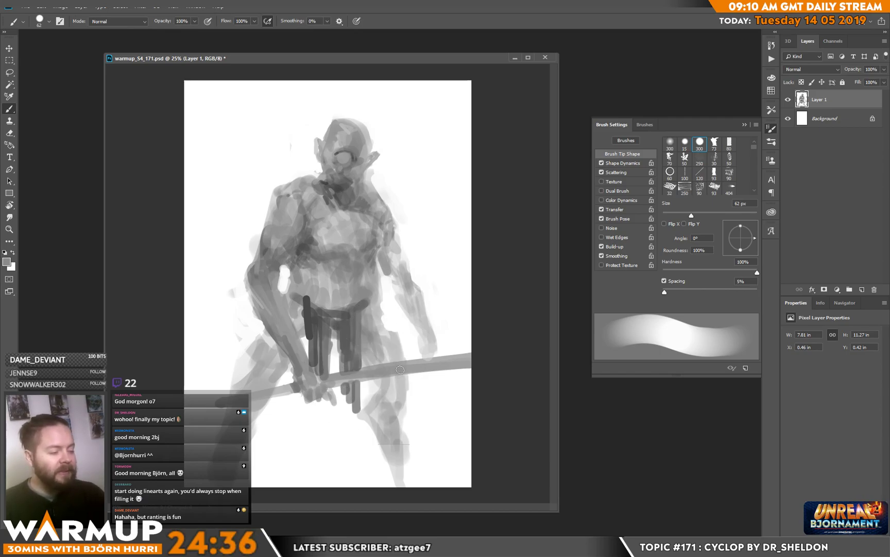
{"action": "left_click_drag", "start_coordinate": [330, 380], "coordinate": [445, 364]}
{"action": "left_click_drag", "start_coordinate": [314, 318], "coordinate": [312, 337]}
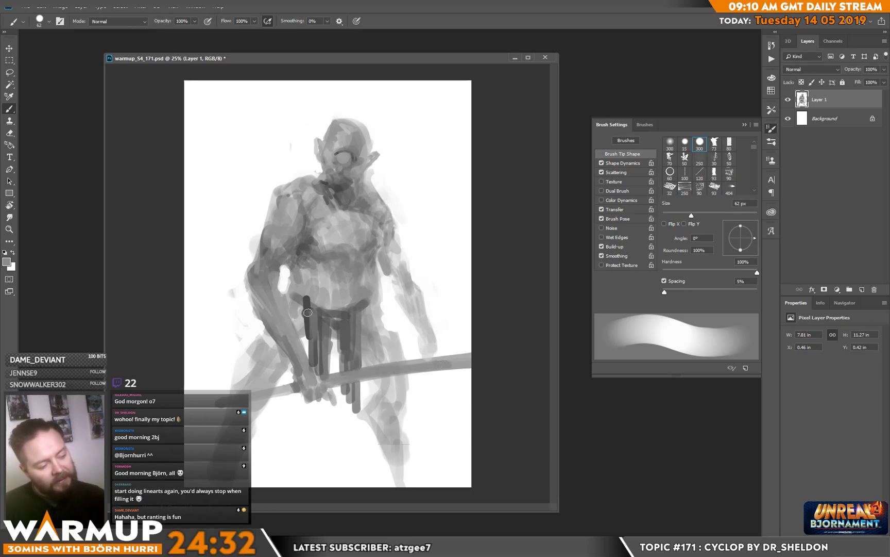
Step: Reduce the brush to 26 px and draw dark belt lines across the waist above the loincloth
{"action": "right_click", "coordinate": [327, 302]}
{"action": "left_click", "coordinate": [383, 145]}
{"action": "left_click", "coordinate": [308, 309], "text": "alt"}
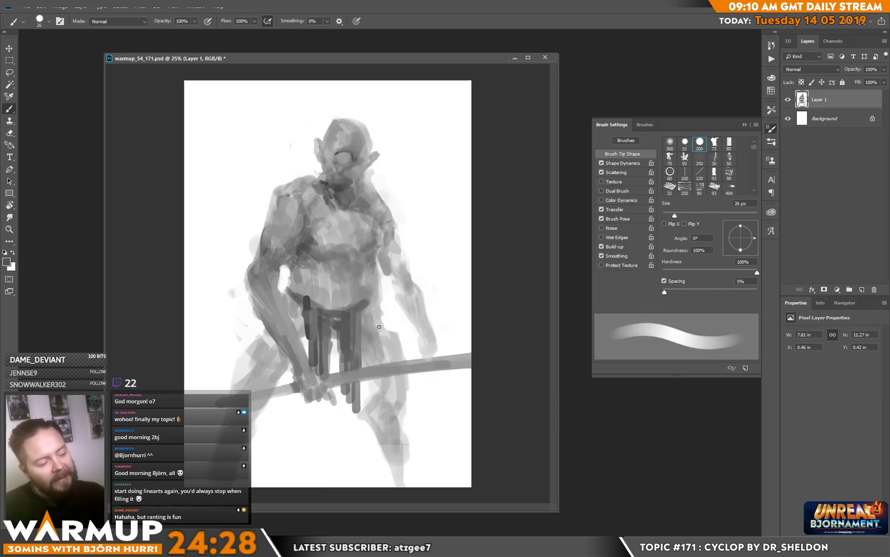
{"action": "mouse_move", "coordinate": [307, 302]}
{"action": "left_mouse_down"}
{"action": "mouse_move", "coordinate": [355, 305]}
{"action": "mouse_move", "coordinate": [316, 312]}
{"action": "mouse_move", "coordinate": [371, 299]}
{"action": "mouse_move", "coordinate": [348, 320]}
{"action": "mouse_move", "coordinate": [386, 309]}
{"action": "left_mouse_up"}
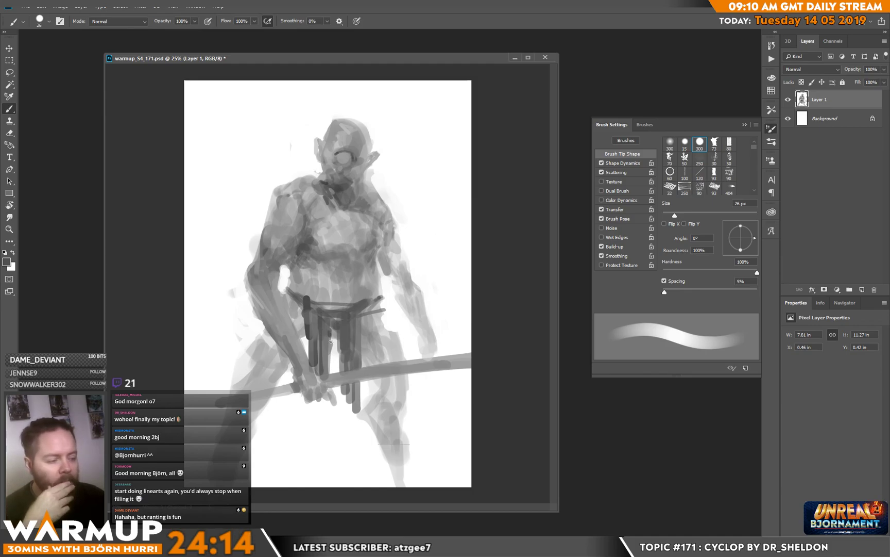
Step: Add thinner strips to the loincloth and extend them to ragged tips below the gripping hand
{"action": "left_click", "coordinate": [326, 380], "text": "alt"}
{"action": "left_click_drag", "start_coordinate": [330, 328], "coordinate": [333, 368]}
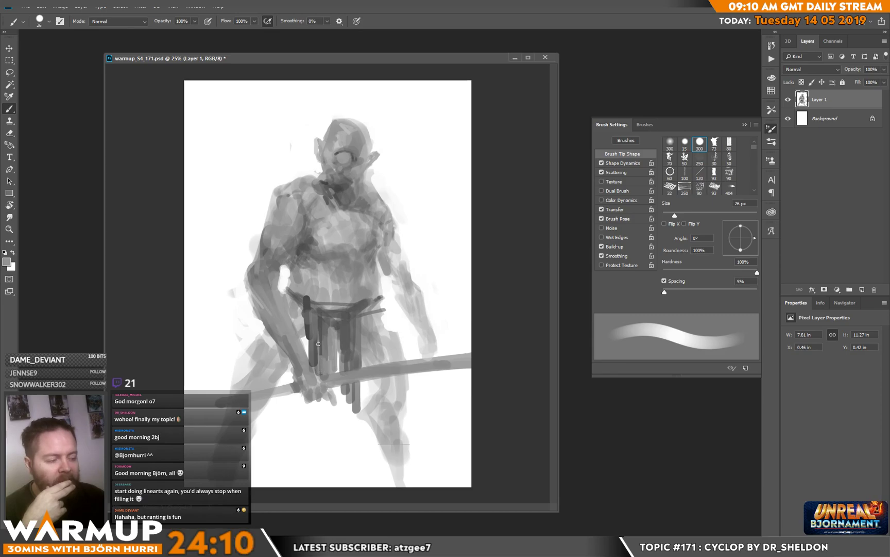
{"action": "left_click", "coordinate": [321, 377], "text": "alt"}
{"action": "left_click_drag", "start_coordinate": [323, 355], "coordinate": [325, 377]}
{"action": "mouse_move", "coordinate": [328, 349]}
{"action": "left_mouse_down"}
{"action": "mouse_move", "coordinate": [329, 376]}
{"action": "mouse_move", "coordinate": [318, 374]}
{"action": "mouse_move", "coordinate": [322, 422]}
{"action": "left_mouse_up"}
{"action": "mouse_move", "coordinate": [323, 398]}
{"action": "left_mouse_down"}
{"action": "mouse_move", "coordinate": [322, 422]}
{"action": "mouse_move", "coordinate": [330, 407]}
{"action": "mouse_move", "coordinate": [330, 424]}
{"action": "mouse_move", "coordinate": [325, 414]}
{"action": "left_mouse_up"}
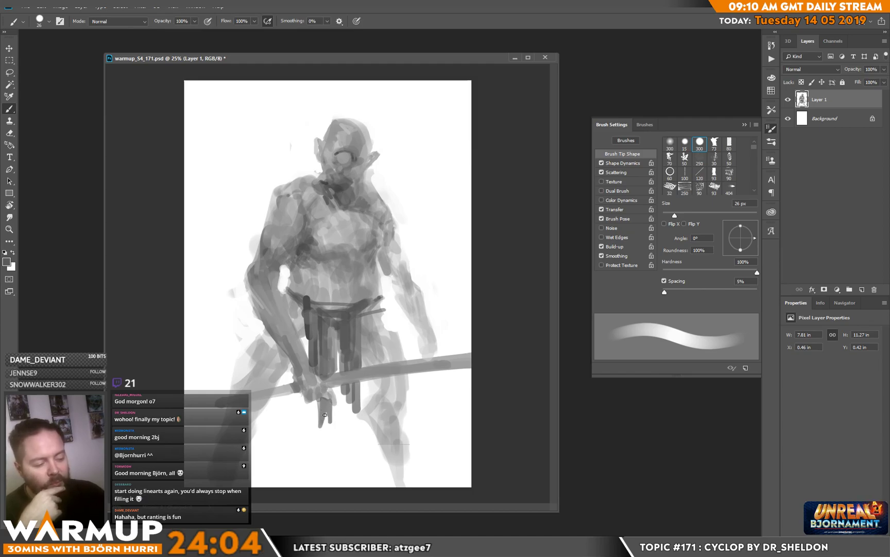
Step: Darken the folds between the middle strips of the loincloth above the staff
{"action": "left_click_drag", "start_coordinate": [327, 376], "coordinate": [333, 378]}
{"action": "left_click_drag", "start_coordinate": [334, 329], "coordinate": [334, 358]}
{"action": "mouse_move", "coordinate": [330, 322]}
{"action": "left_mouse_down"}
{"action": "mouse_move", "coordinate": [341, 333]}
{"action": "mouse_move", "coordinate": [334, 365]}
{"action": "left_mouse_up"}
{"action": "left_click", "coordinate": [334, 327], "text": "alt"}
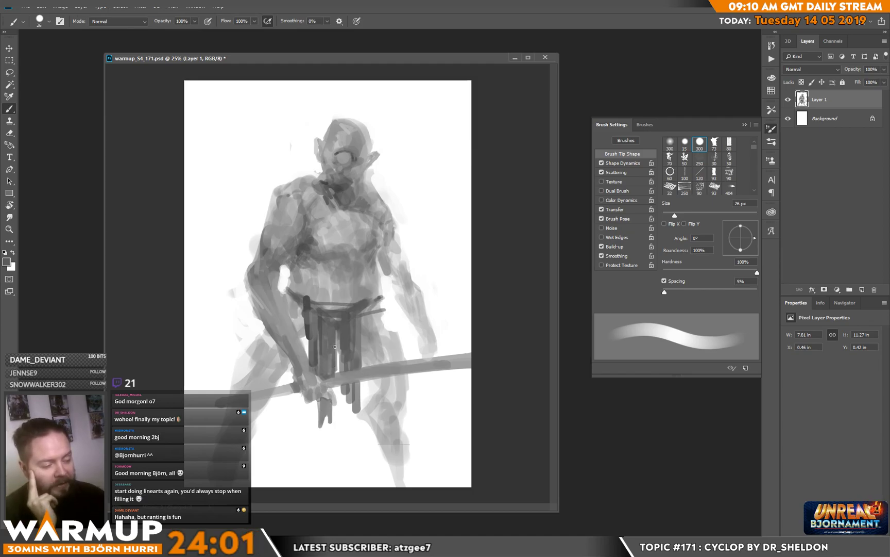
Step: Darken the staff's underside from the loincloth to the canvas edge and its section beyond the gripping hand
{"action": "left_click", "coordinate": [341, 378], "text": "alt"}
{"action": "mouse_move", "coordinate": [342, 372]}
{"action": "left_mouse_down"}
{"action": "mouse_move", "coordinate": [325, 379]}
{"action": "mouse_move", "coordinate": [378, 376]}
{"action": "left_mouse_up"}
{"action": "left_click", "coordinate": [344, 321], "text": "alt"}
{"action": "left_click_drag", "start_coordinate": [325, 385], "coordinate": [355, 381]}
{"action": "mouse_move", "coordinate": [412, 368]}
{"action": "left_mouse_down"}
{"action": "mouse_move", "coordinate": [342, 379]}
{"action": "mouse_move", "coordinate": [438, 367]}
{"action": "left_mouse_up"}
{"action": "left_click_drag", "start_coordinate": [385, 375], "coordinate": [471, 366]}
{"action": "left_click_drag", "start_coordinate": [471, 363], "coordinate": [445, 364]}
{"action": "mouse_move", "coordinate": [295, 389]}
{"action": "left_mouse_down"}
{"action": "mouse_move", "coordinate": [240, 397]}
{"action": "mouse_move", "coordinate": [269, 395]}
{"action": "left_mouse_up"}
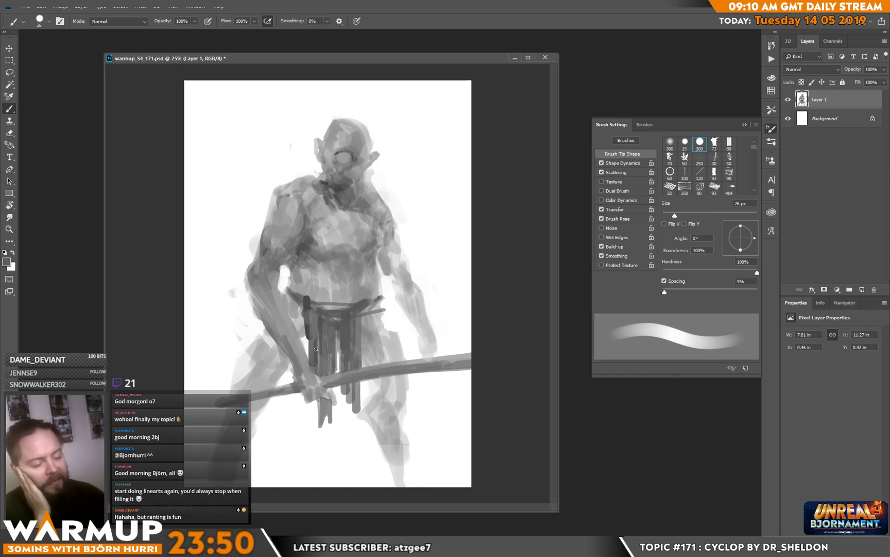
Step: Refine the bent arm's tones from wrist to elbow and touch up the dark shading on the chest
{"action": "left_click", "coordinate": [308, 367], "text": "alt"}
{"action": "mouse_move", "coordinate": [306, 356]}
{"action": "left_mouse_down"}
{"action": "mouse_move", "coordinate": [310, 367]}
{"action": "mouse_move", "coordinate": [303, 356]}
{"action": "left_mouse_up"}
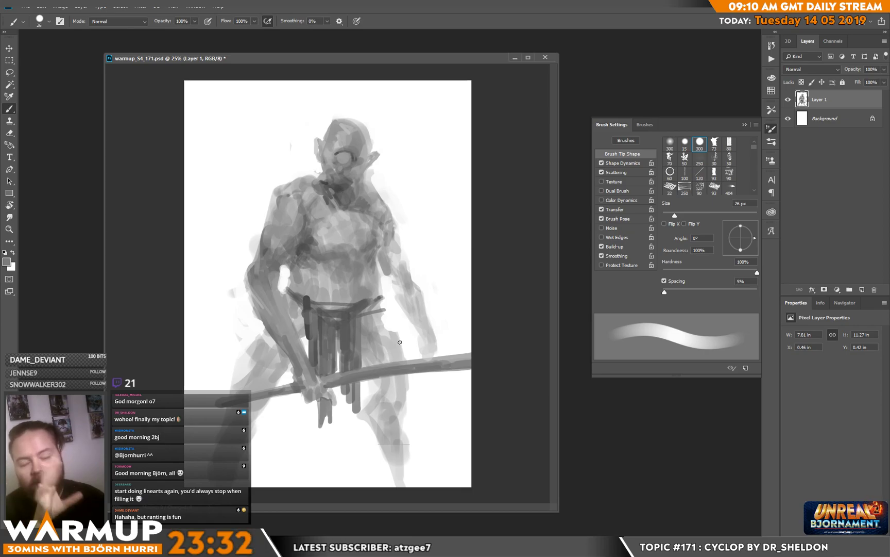
{"action": "left_click", "coordinate": [280, 333], "text": "alt"}
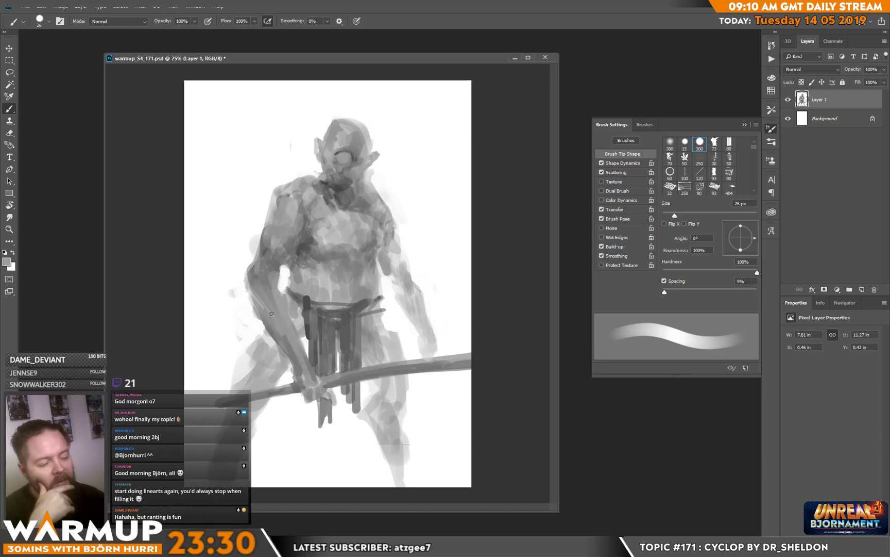
{"action": "left_click", "coordinate": [280, 329], "text": "alt"}
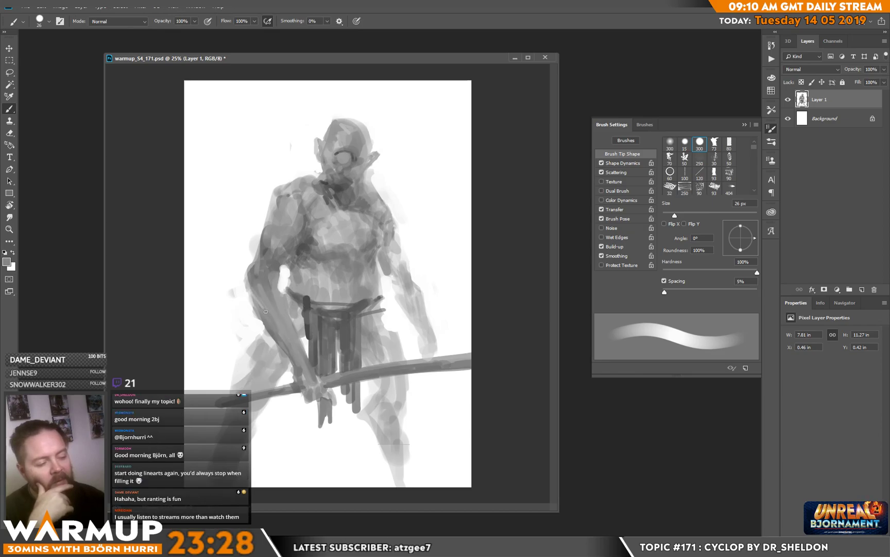
{"action": "left_click", "coordinate": [269, 293], "text": "alt"}
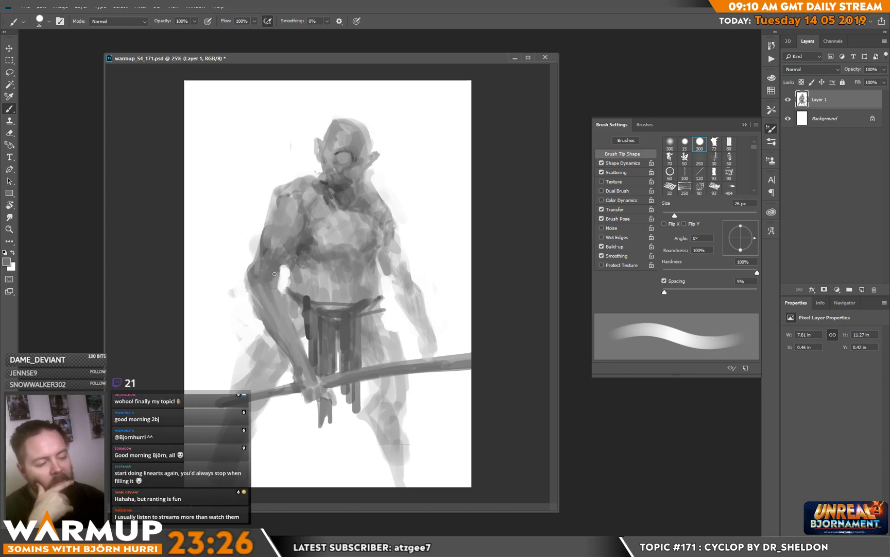
{"action": "left_click", "coordinate": [338, 187], "text": "alt"}
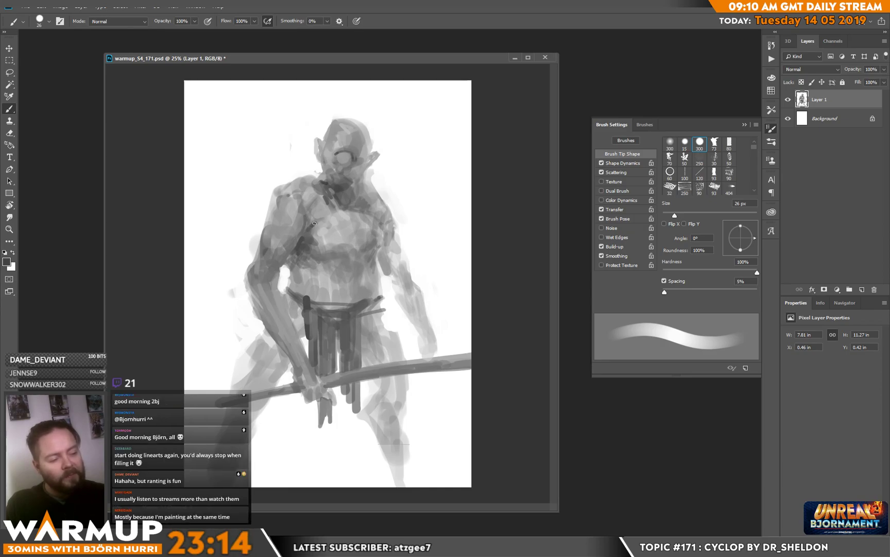
Step: Darken the crease across the chest and the armpit shadow beside the lowered arm with the 26 px brush
{"action": "mouse_move", "coordinate": [309, 230]}
{"action": "left_mouse_down"}
{"action": "mouse_move", "coordinate": [341, 215]}
{"action": "mouse_move", "coordinate": [330, 232]}
{"action": "mouse_move", "coordinate": [347, 227]}
{"action": "left_mouse_up"}
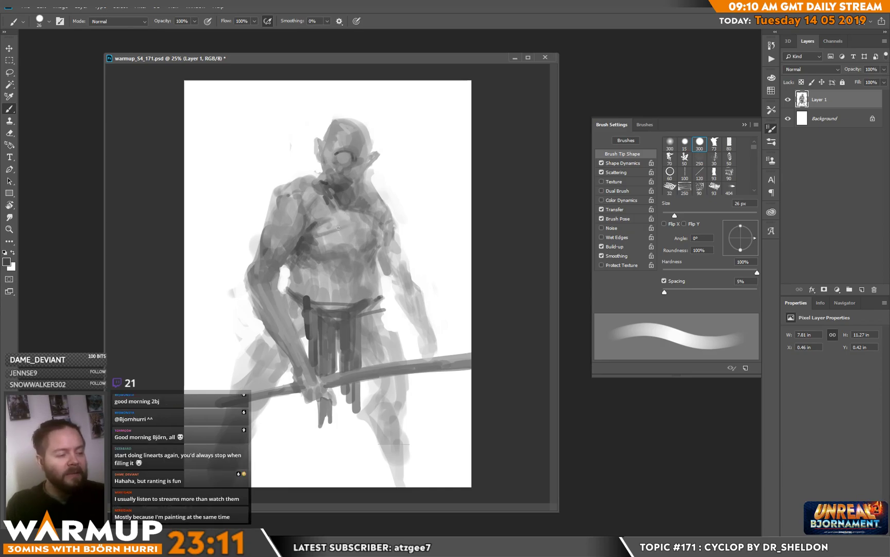
{"action": "left_click_drag", "start_coordinate": [373, 237], "coordinate": [374, 247]}
{"action": "left_click", "coordinate": [378, 234], "text": "alt"}
{"action": "left_click", "coordinate": [378, 243], "text": "alt"}
{"action": "left_click_drag", "start_coordinate": [382, 227], "coordinate": [376, 241]}
{"action": "left_click_drag", "start_coordinate": [386, 228], "coordinate": [380, 241]}
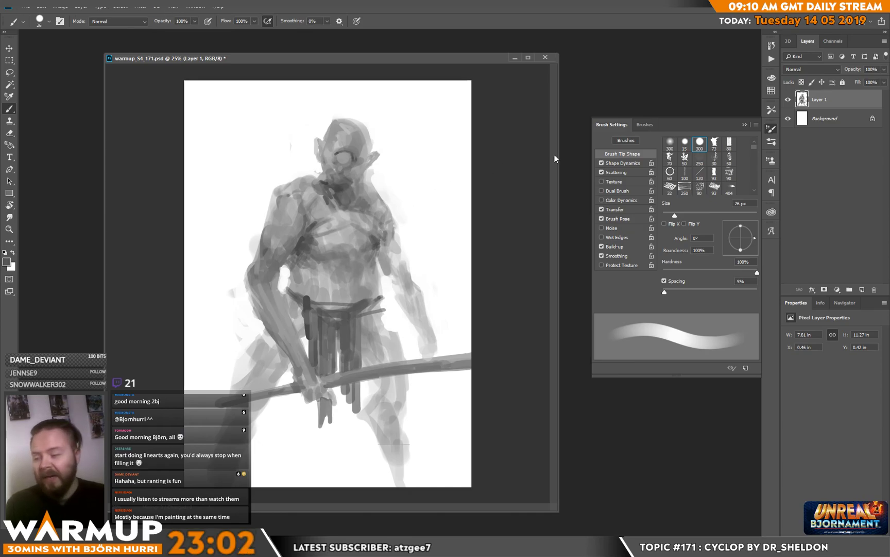
Step: Touch up the centre of the chest, the bent arm's shoulder and the base of the neck with sampled greys
{"action": "left_click", "coordinate": [341, 233], "text": "alt"}
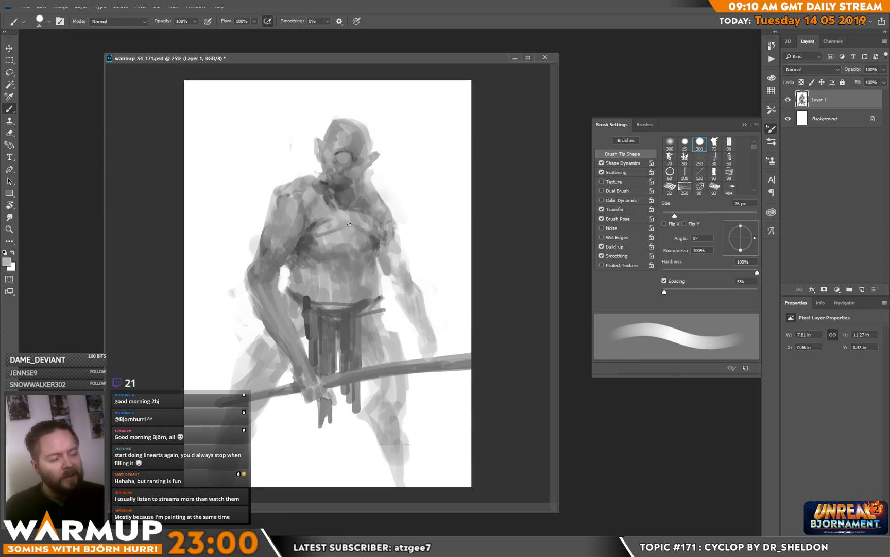
{"action": "left_click", "coordinate": [356, 225], "text": "alt"}
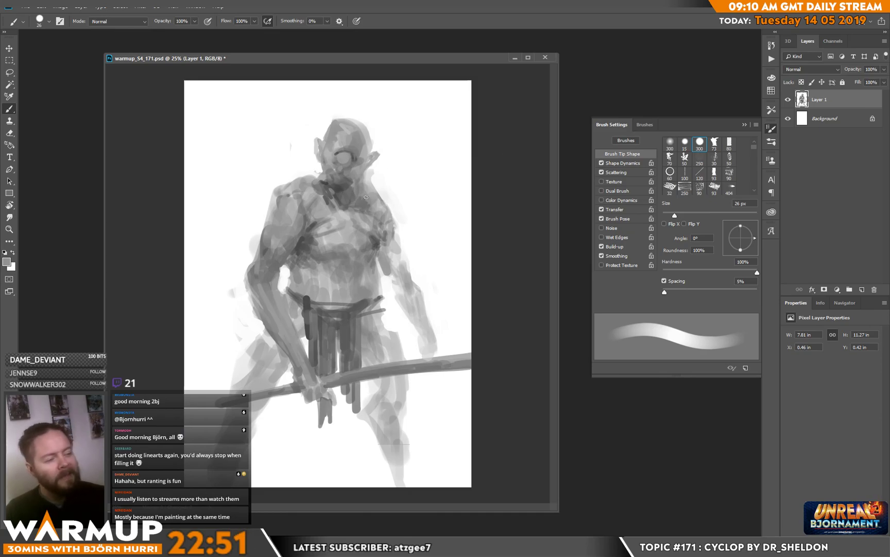
{"action": "left_click", "coordinate": [295, 192], "text": "alt"}
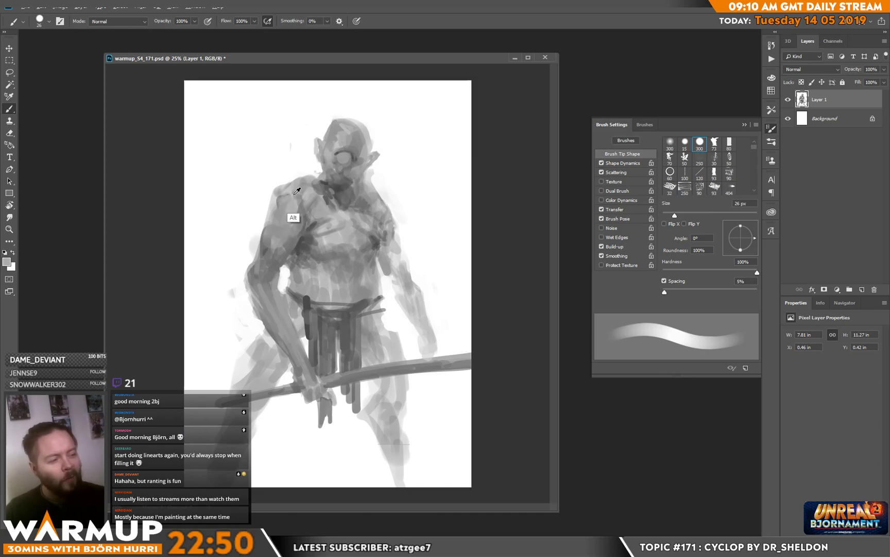
{"action": "left_click", "coordinate": [295, 193], "text": "alt"}
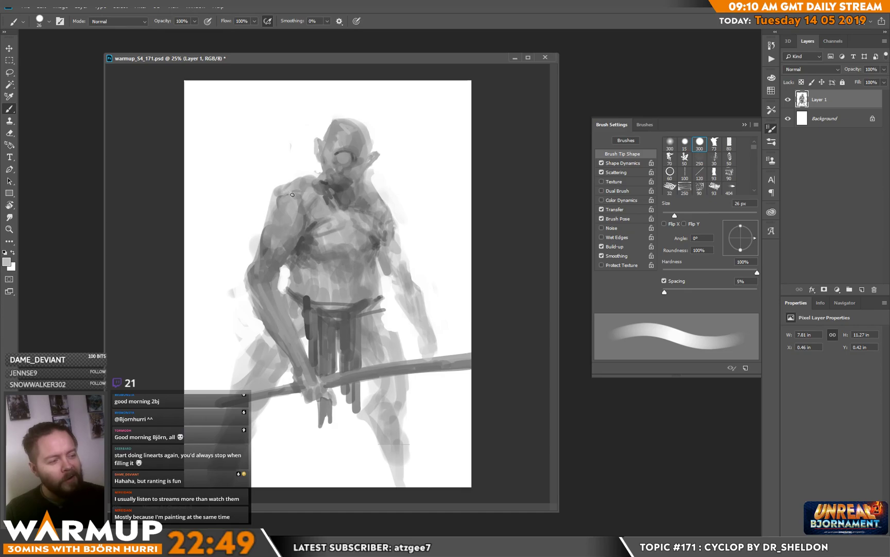
{"action": "left_click", "coordinate": [307, 171], "text": "alt"}
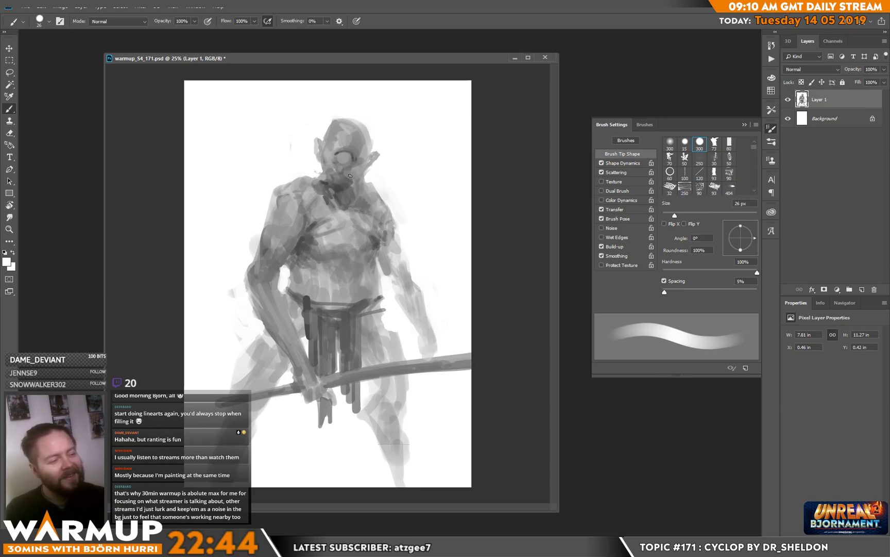
{"action": "left_click", "coordinate": [340, 189], "text": "alt"}
{"action": "left_click_drag", "start_coordinate": [340, 189], "coordinate": [346, 201]}
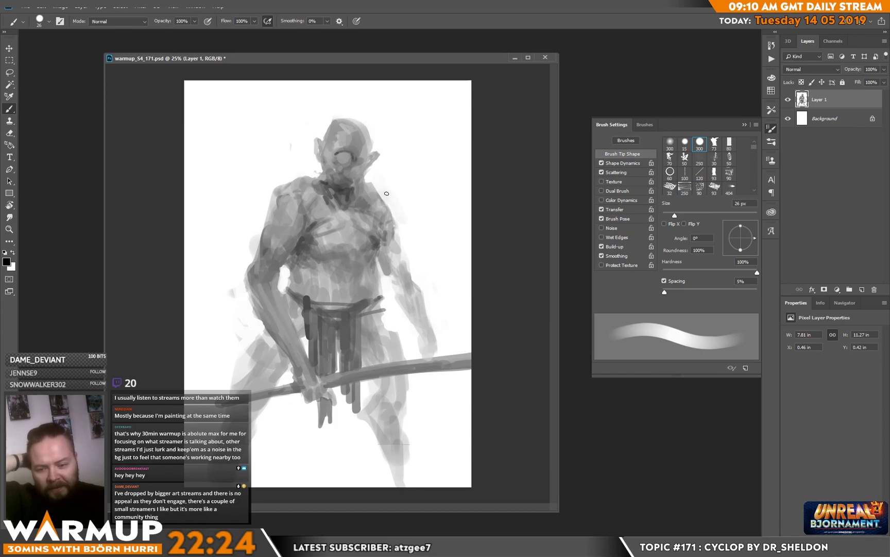
Step: Reduce the brush to 14 px and add fine tonal details to the neck base and the bent arm's shoulder
{"action": "right_click", "coordinate": [395, 168]}
{"action": "left_click", "coordinate": [438, 148]}
{"action": "key", "text": "Return"}
{"action": "left_click", "coordinate": [345, 191], "text": "alt"}
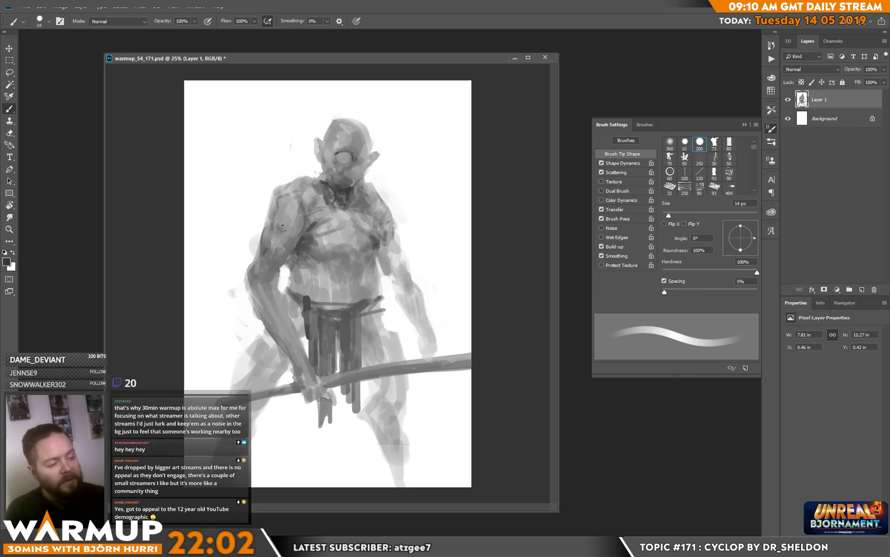
{"action": "left_click_drag", "start_coordinate": [284, 222], "coordinate": [293, 223]}
{"action": "left_click", "coordinate": [297, 212], "text": "alt"}
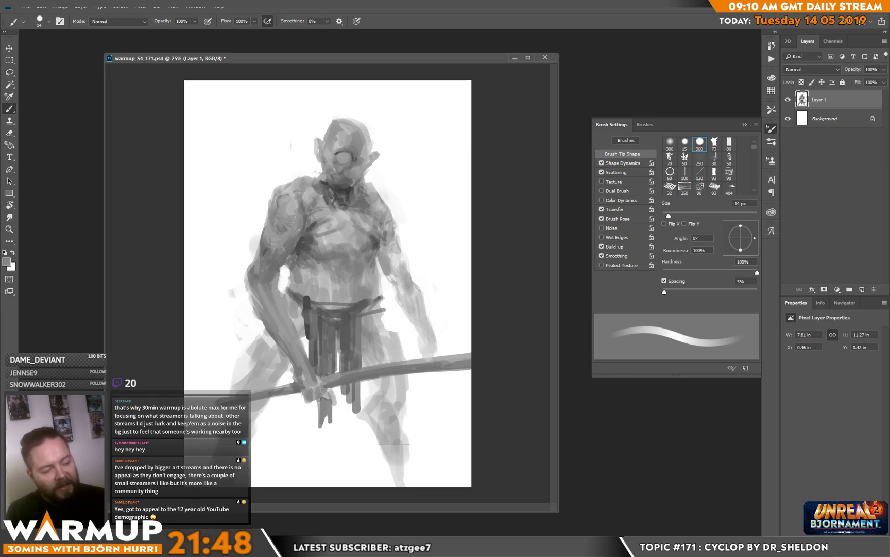
Step: Paint thin light and dark muscle striations across the chest beside the bent arm, using sampled greys
{"action": "left_click", "coordinate": [311, 217], "text": "alt"}
{"action": "left_click", "coordinate": [309, 227], "text": "alt"}
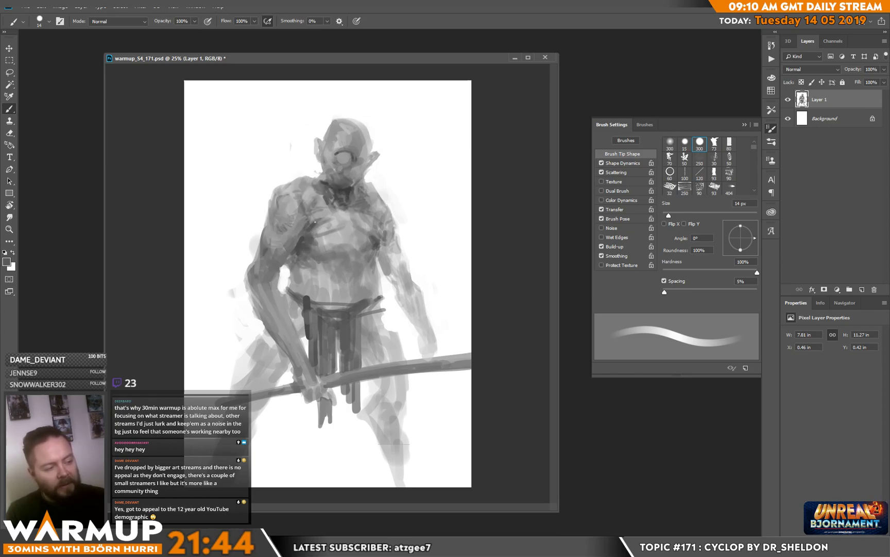
{"action": "left_click", "coordinate": [324, 216], "text": "alt"}
{"action": "left_click", "coordinate": [308, 233], "text": "alt"}
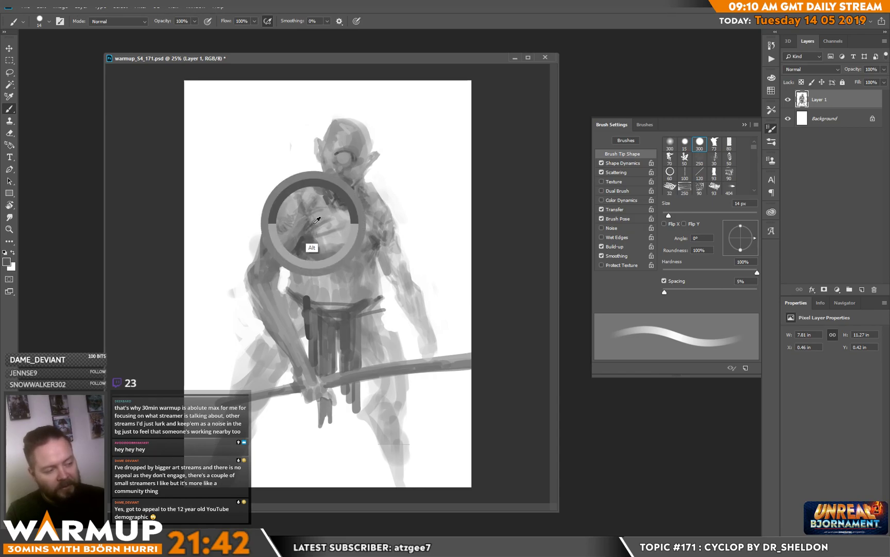
{"action": "left_click", "coordinate": [304, 236], "text": "alt"}
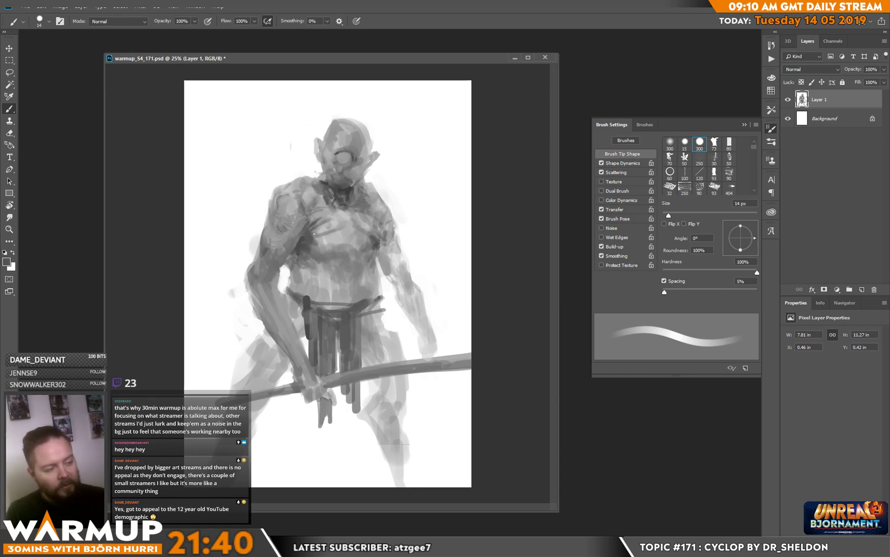
{"action": "left_click", "coordinate": [301, 240], "text": "alt"}
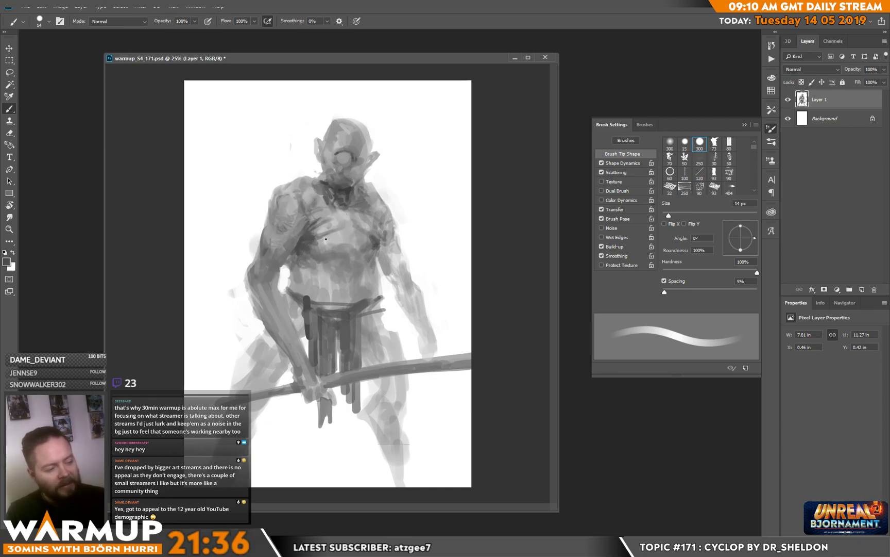
{"action": "left_click", "coordinate": [343, 227], "text": "alt"}
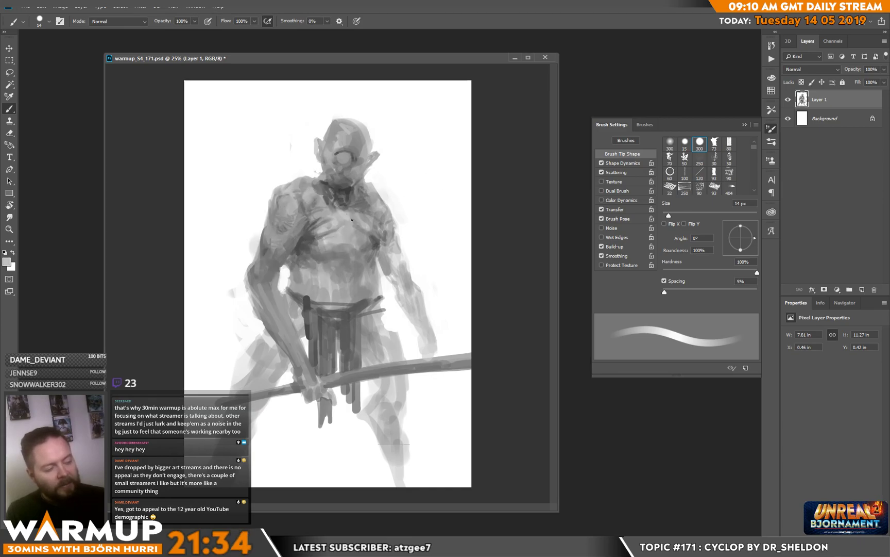
{"action": "left_click", "coordinate": [339, 233], "text": "alt"}
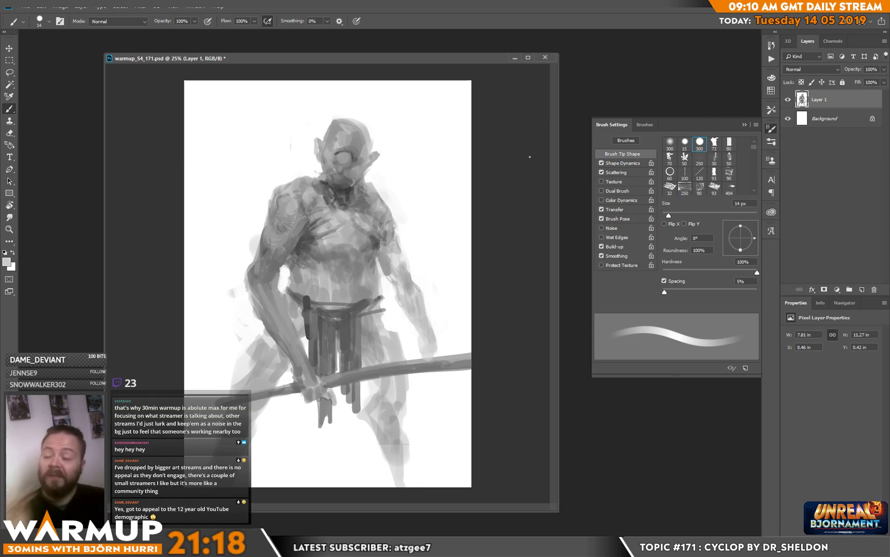
{"action": "left_click", "coordinate": [306, 242], "text": "alt"}
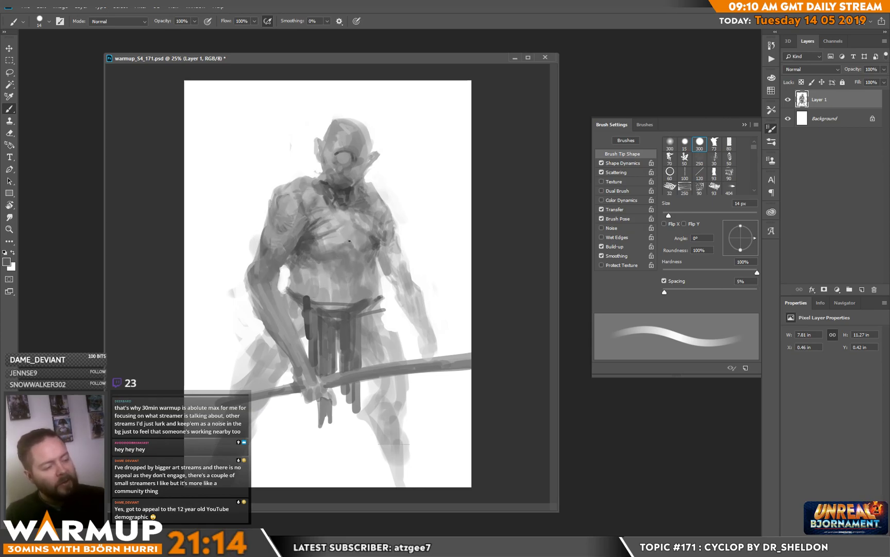
Step: Shade beneath the chest and model the abdomen down to the belt with a 50 px round brush
{"action": "right_click", "coordinate": [353, 248]}
{"action": "left_click_drag", "start_coordinate": [429, 147], "coordinate": [439, 147]}
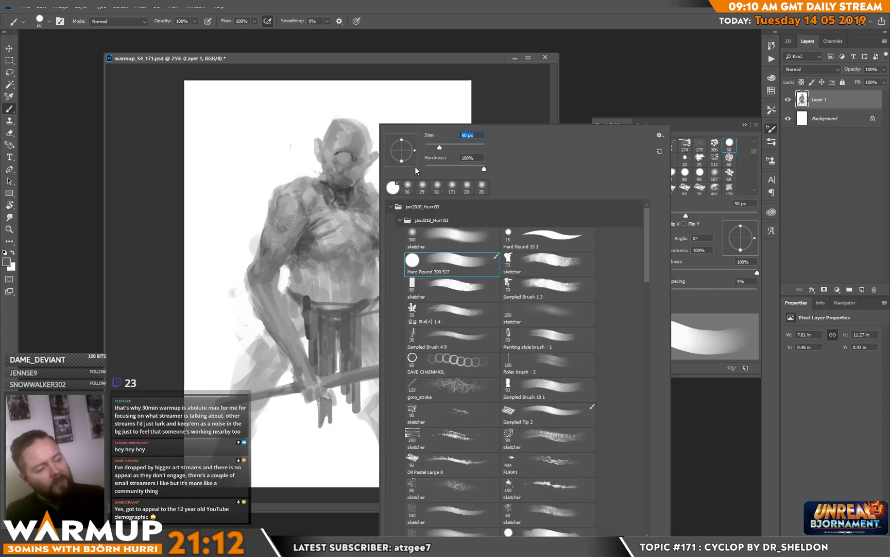
{"action": "left_click", "coordinate": [351, 246]}
{"action": "mouse_move", "coordinate": [350, 264]}
{"action": "left_mouse_down"}
{"action": "mouse_move", "coordinate": [364, 251]}
{"action": "mouse_move", "coordinate": [332, 263]}
{"action": "left_mouse_up"}
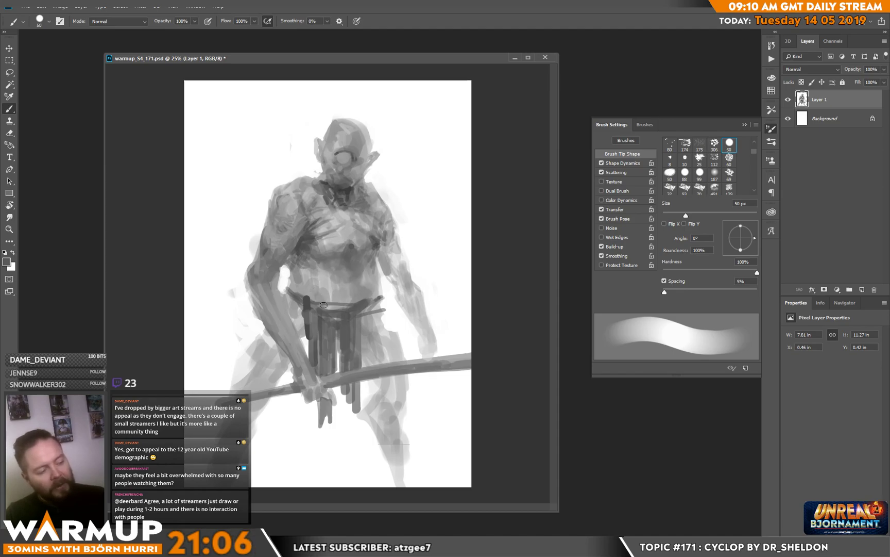
{"action": "key", "text": "alt"}
{"action": "left_click", "coordinate": [362, 293], "text": "alt"}
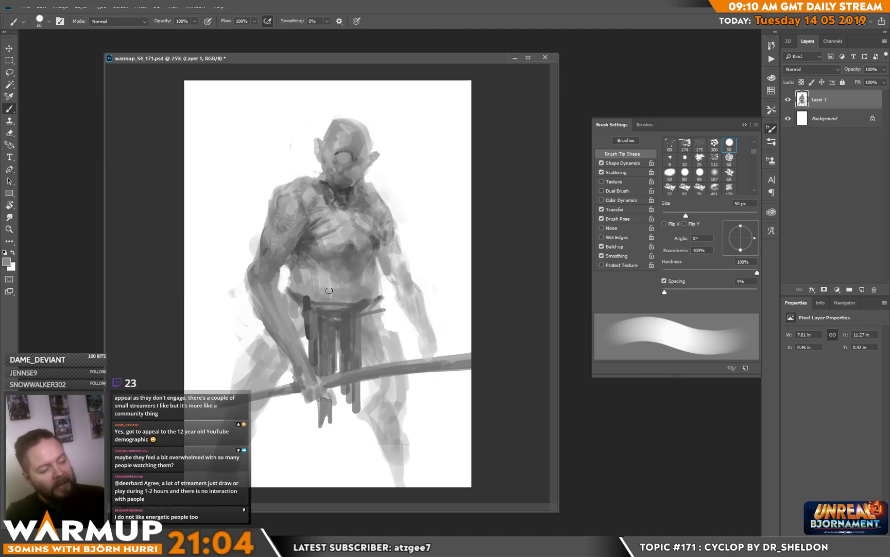
{"action": "left_click", "coordinate": [341, 287], "text": "alt"}
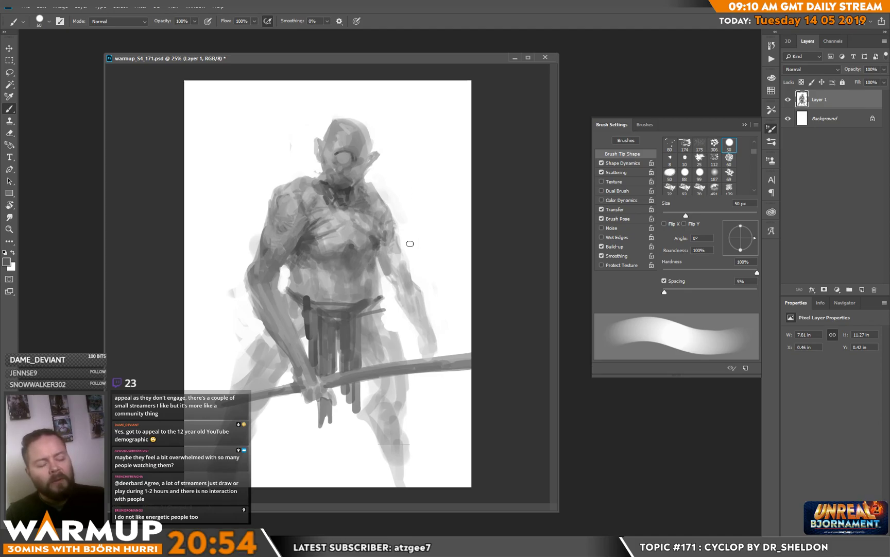
{"action": "left_click_drag", "start_coordinate": [374, 283], "coordinate": [373, 291]}
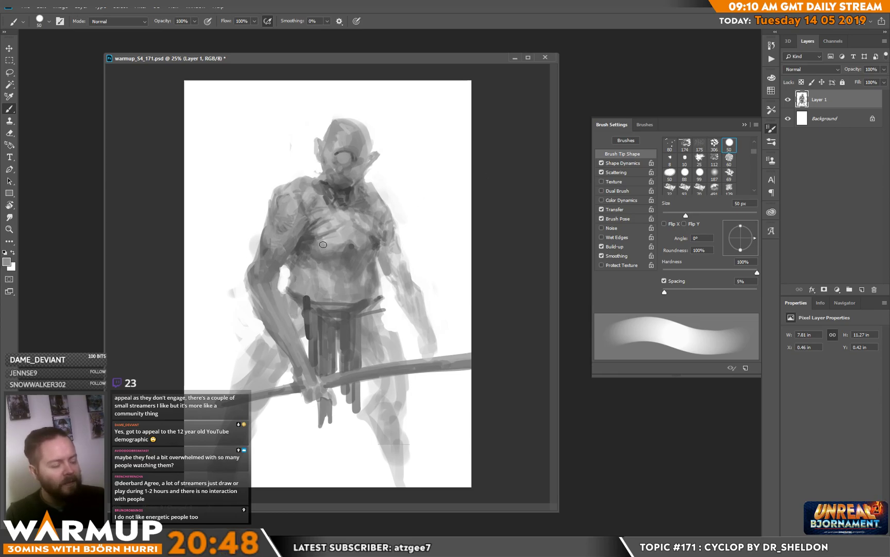
{"action": "left_click", "coordinate": [336, 237], "text": "alt"}
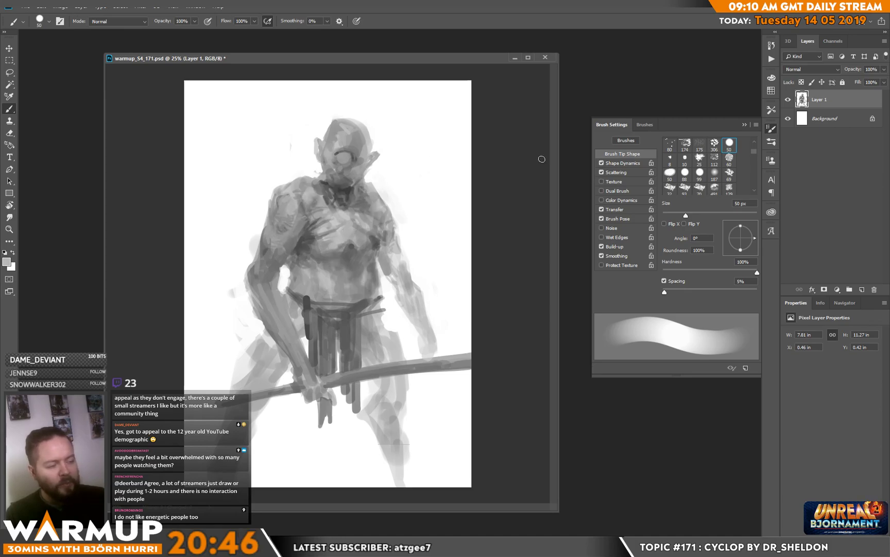
Step: Switch to the Hard Round 300 517 brush at 34 px and fill out the bent arm's outer shoulder contour in grey
{"action": "right_click", "coordinate": [381, 237]}
{"action": "left_click", "coordinate": [420, 261]}
{"action": "left_click_drag", "start_coordinate": [448, 150], "coordinate": [443, 150]}
{"action": "left_click", "coordinate": [290, 184], "text": "alt"}
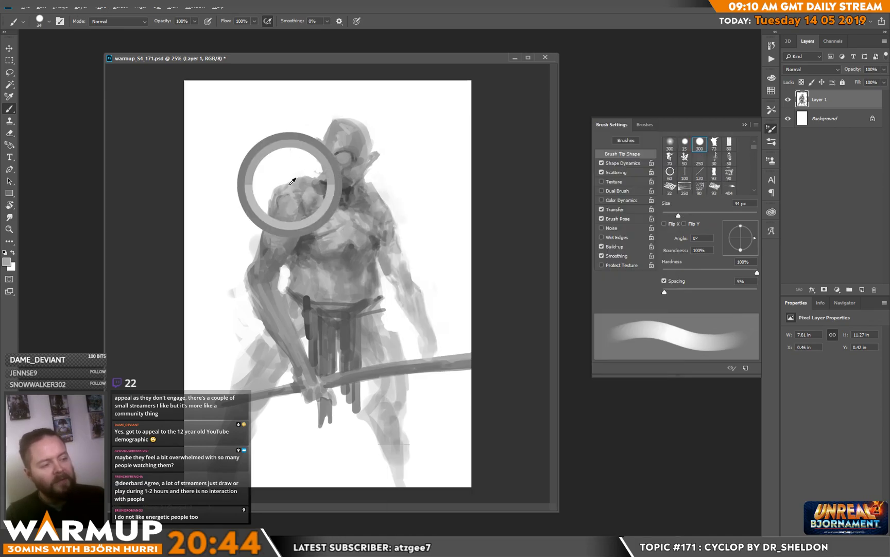
{"action": "left_click_drag", "start_coordinate": [279, 185], "coordinate": [266, 222]}
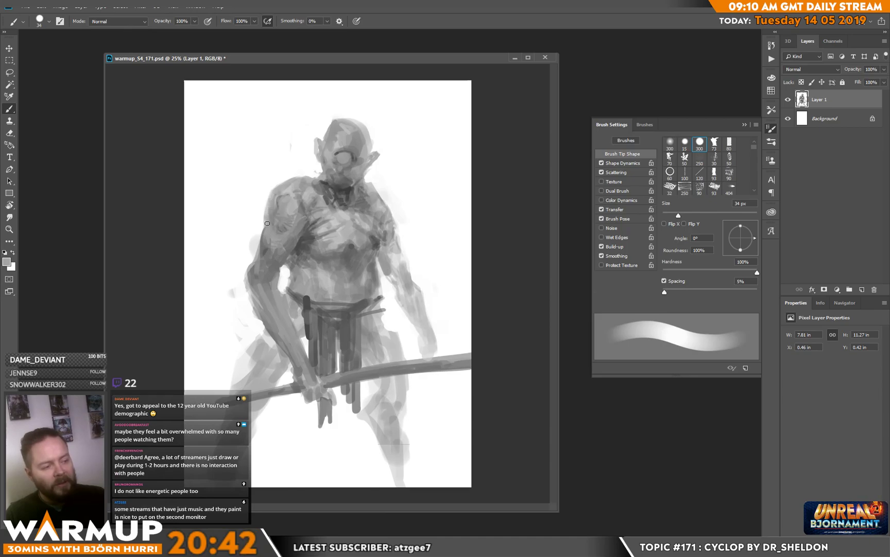
{"action": "left_click", "coordinate": [255, 246], "text": "alt"}
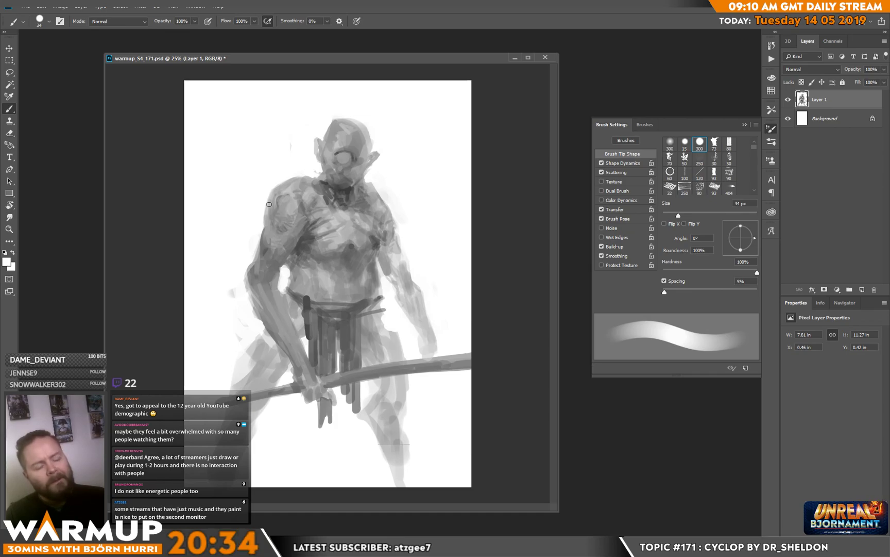
Step: Define the lowered arm down to its hand and darken the thigh and knee beneath it
{"action": "left_click", "coordinate": [381, 242], "text": "alt"}
{"action": "mouse_move", "coordinate": [391, 278]}
{"action": "left_mouse_down"}
{"action": "mouse_move", "coordinate": [402, 301]}
{"action": "mouse_move", "coordinate": [412, 288]}
{"action": "mouse_move", "coordinate": [401, 301]}
{"action": "mouse_move", "coordinate": [421, 335]}
{"action": "mouse_move", "coordinate": [421, 302]}
{"action": "mouse_move", "coordinate": [435, 350]}
{"action": "mouse_move", "coordinate": [416, 354]}
{"action": "mouse_move", "coordinate": [434, 357]}
{"action": "left_mouse_up"}
{"action": "mouse_move", "coordinate": [375, 312]}
{"action": "left_mouse_down"}
{"action": "mouse_move", "coordinate": [380, 327]}
{"action": "mouse_move", "coordinate": [376, 304]}
{"action": "mouse_move", "coordinate": [400, 342]}
{"action": "mouse_move", "coordinate": [397, 365]}
{"action": "mouse_move", "coordinate": [381, 363]}
{"action": "left_mouse_up"}
{"action": "mouse_move", "coordinate": [405, 379]}
{"action": "left_mouse_down"}
{"action": "mouse_move", "coordinate": [405, 398]}
{"action": "mouse_move", "coordinate": [394, 381]}
{"action": "mouse_move", "coordinate": [390, 401]}
{"action": "mouse_move", "coordinate": [375, 379]}
{"action": "mouse_move", "coordinate": [394, 410]}
{"action": "mouse_move", "coordinate": [393, 401]}
{"action": "mouse_move", "coordinate": [400, 419]}
{"action": "left_mouse_up"}
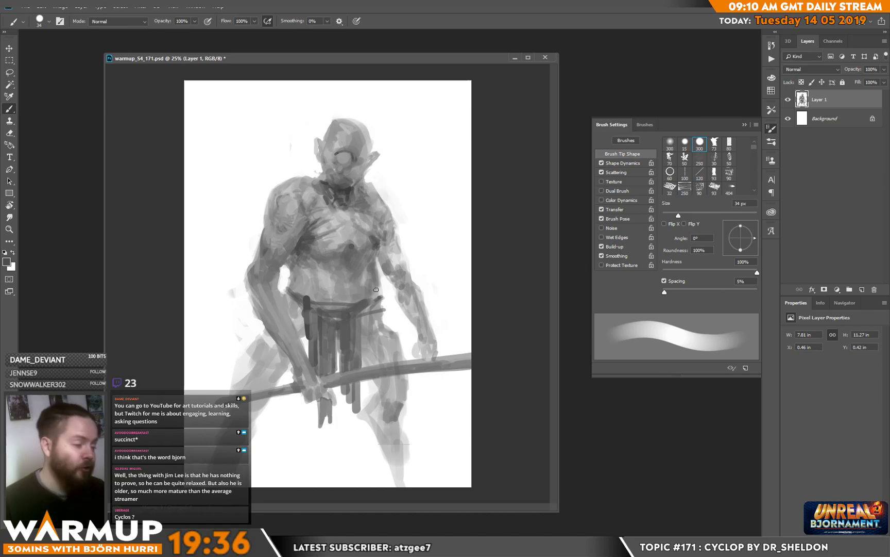
Step: Deepen the shading on the side of the belly and darken both lower legs below the staff
{"action": "left_click_drag", "start_coordinate": [300, 255], "coordinate": [321, 269]}
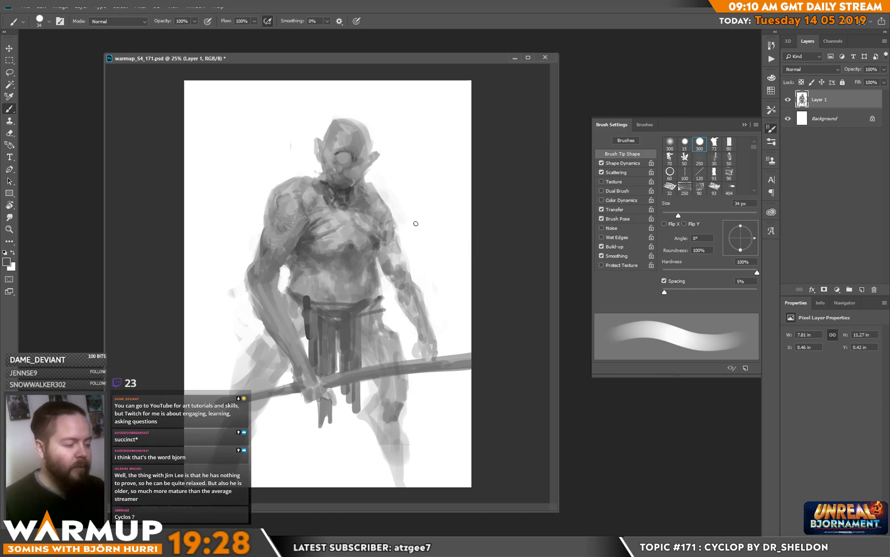
{"action": "mouse_move", "coordinate": [378, 394]}
{"action": "left_mouse_down"}
{"action": "mouse_move", "coordinate": [384, 423]}
{"action": "mouse_move", "coordinate": [376, 396]}
{"action": "mouse_move", "coordinate": [375, 424]}
{"action": "mouse_move", "coordinate": [391, 455]}
{"action": "mouse_move", "coordinate": [397, 452]}
{"action": "mouse_move", "coordinate": [403, 487]}
{"action": "left_mouse_up"}
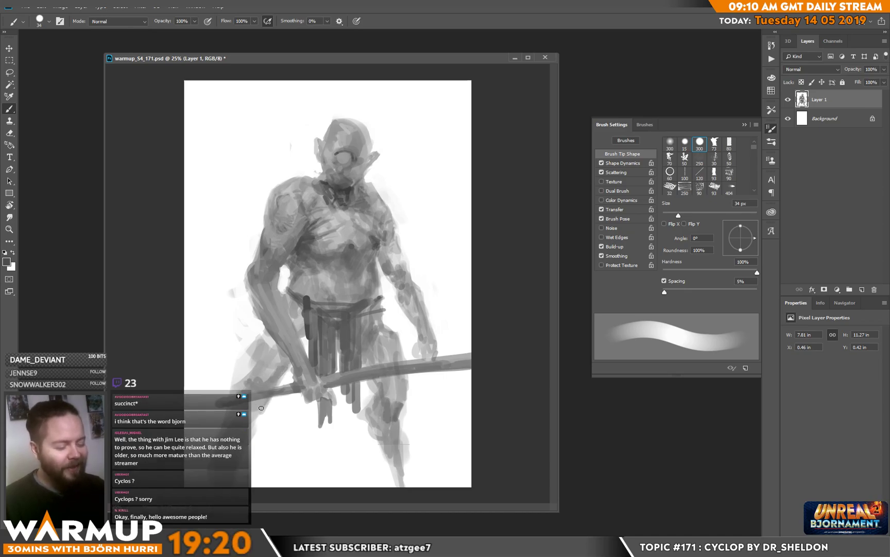
{"action": "left_click_drag", "start_coordinate": [263, 398], "coordinate": [251, 420]}
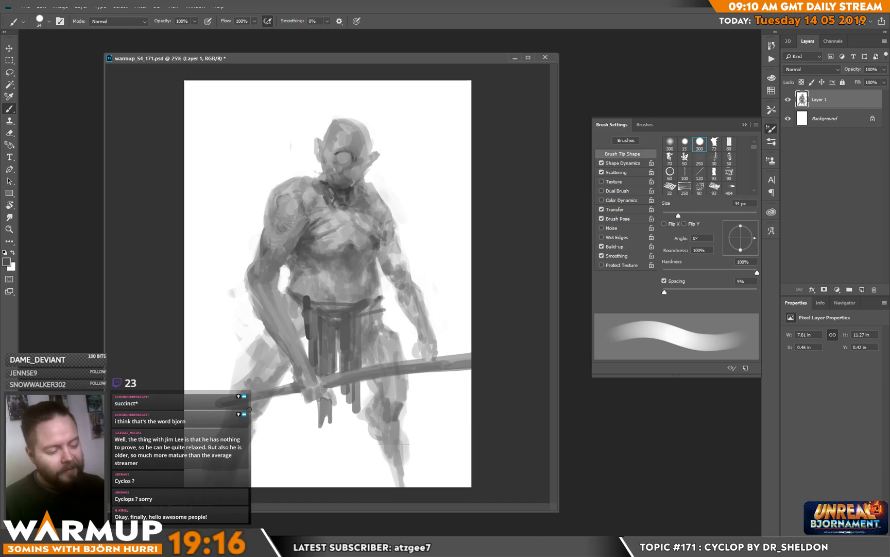
Step: Clean up the outer edge of the thigh behind the bent arm with white and even out its grey tone
{"action": "mouse_move", "coordinate": [252, 344]}
{"action": "left_mouse_down"}
{"action": "mouse_move", "coordinate": [232, 388]}
{"action": "mouse_move", "coordinate": [244, 369]}
{"action": "mouse_move", "coordinate": [243, 381]}
{"action": "mouse_move", "coordinate": [259, 326]}
{"action": "left_mouse_up"}
{"action": "key", "text": "e"}
{"action": "key", "text": "b"}
{"action": "key", "text": "x"}
{"action": "left_click", "coordinate": [275, 350], "text": "alt"}
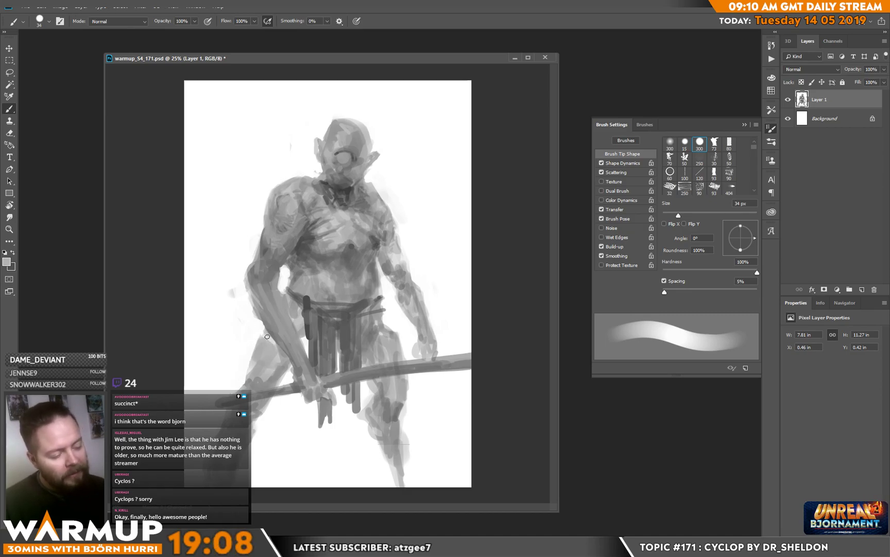
Step: Paint a curved dark belt band across the waist above the loincloth strips
{"action": "left_click", "coordinate": [299, 316], "text": "alt"}
{"action": "left_click", "coordinate": [303, 300], "text": "alt"}
{"action": "mouse_move", "coordinate": [298, 312]}
{"action": "left_mouse_down"}
{"action": "mouse_move", "coordinate": [292, 282]}
{"action": "mouse_move", "coordinate": [316, 300]}
{"action": "mouse_move", "coordinate": [365, 302]}
{"action": "left_mouse_up"}
{"action": "left_click", "coordinate": [298, 298], "text": "alt"}
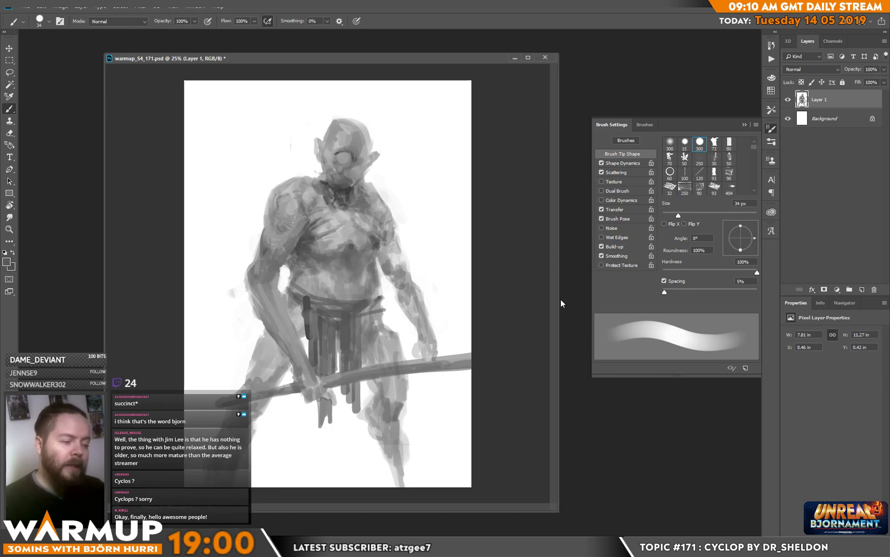
{"action": "left_click", "coordinate": [309, 303], "text": "alt"}
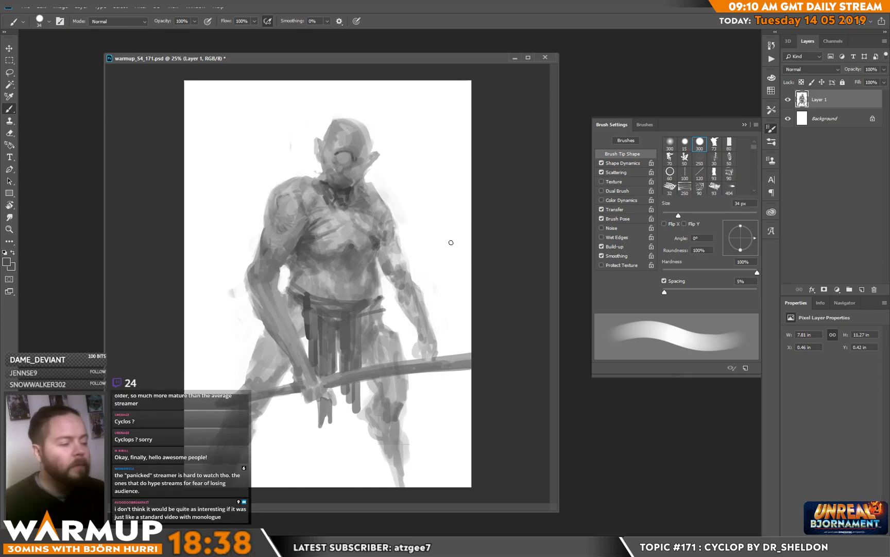
Step: Refine the slopes from the neck to both shoulders and trim the bent arm's shoulder outline with white
{"action": "left_click", "coordinate": [315, 205], "text": "alt"}
{"action": "mouse_move", "coordinate": [309, 179]}
{"action": "left_mouse_down"}
{"action": "mouse_move", "coordinate": [318, 174]}
{"action": "mouse_move", "coordinate": [387, 199]}
{"action": "left_mouse_up"}
{"action": "left_click", "coordinate": [378, 185], "text": "alt"}
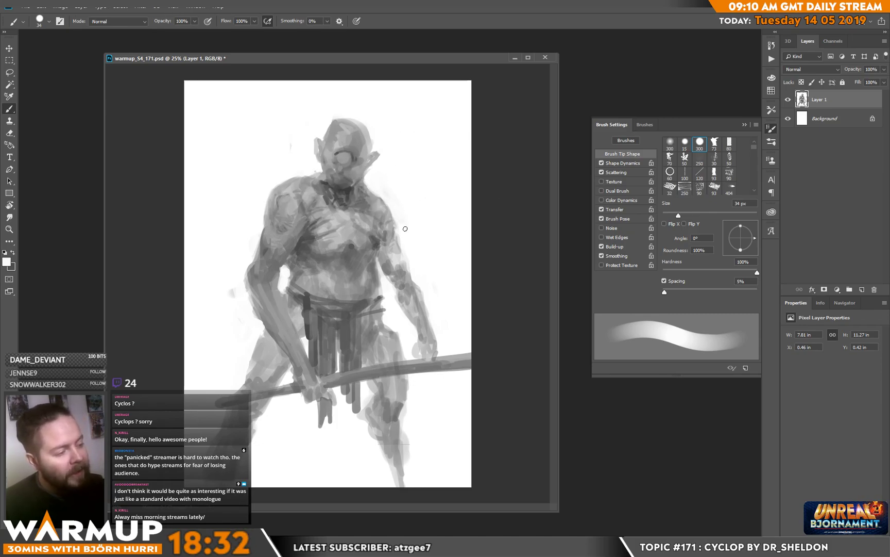
{"action": "mouse_move", "coordinate": [299, 171]}
{"action": "left_mouse_down"}
{"action": "mouse_move", "coordinate": [273, 191]}
{"action": "mouse_move", "coordinate": [297, 181]}
{"action": "mouse_move", "coordinate": [269, 199]}
{"action": "mouse_move", "coordinate": [260, 226]}
{"action": "mouse_move", "coordinate": [268, 209]}
{"action": "left_mouse_up"}
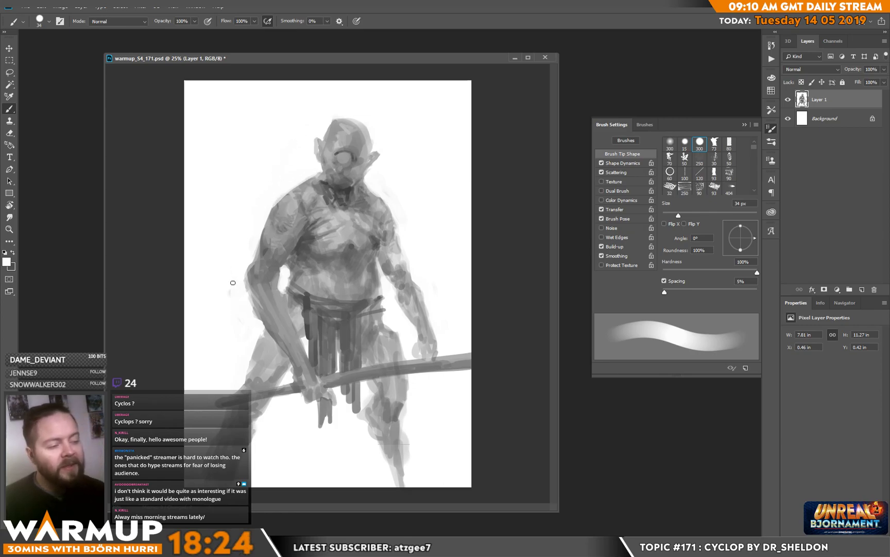
Step: Blend mid-grey tones over the chest and the fold between the chest and the belly
{"action": "left_click", "coordinate": [322, 273], "text": "alt"}
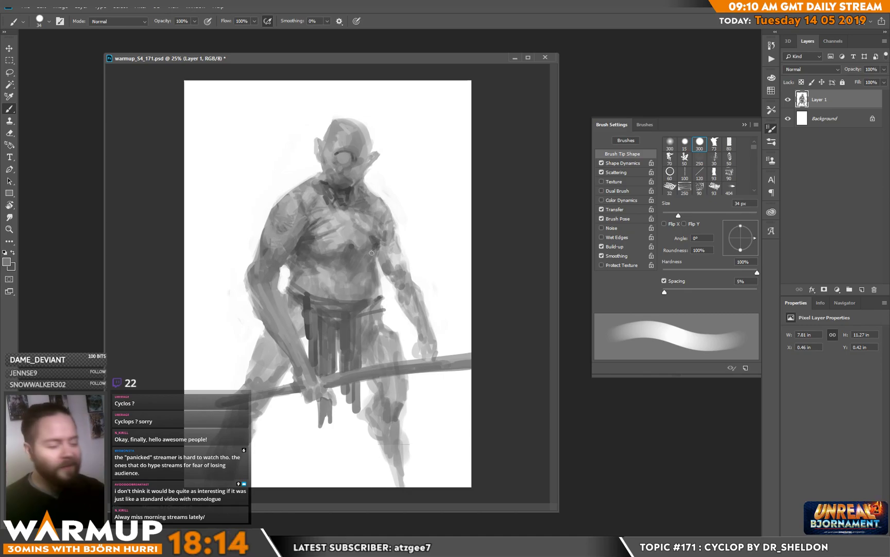
{"action": "left_click", "coordinate": [350, 247], "text": "alt"}
{"action": "left_click_drag", "start_coordinate": [348, 241], "coordinate": [347, 234]}
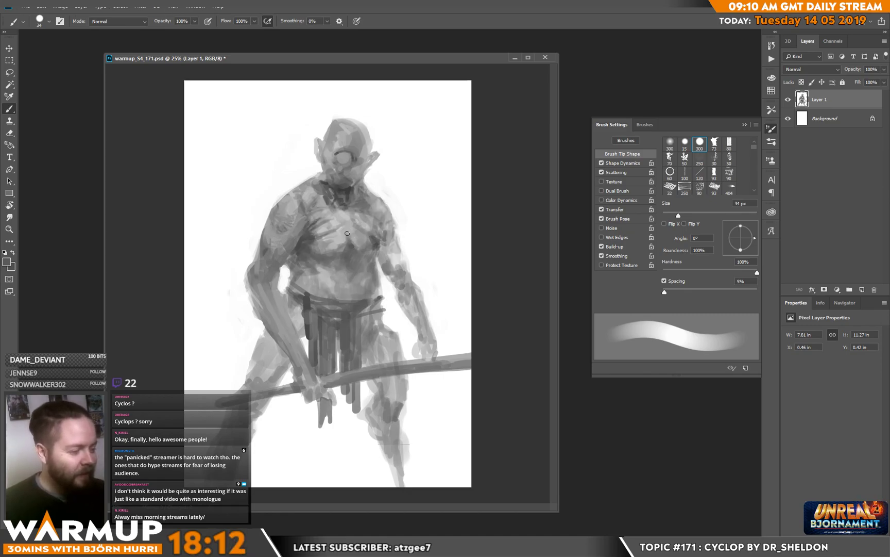
{"action": "left_click", "coordinate": [347, 253], "text": "alt"}
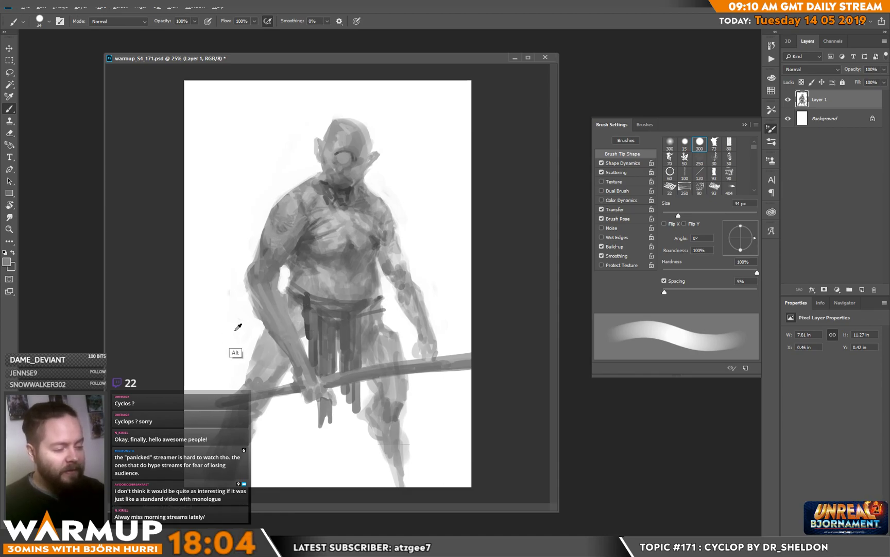
Step: Refine the bent arm's elbow with darker grey strokes and reshape the gap between the arm and the waist
{"action": "left_click", "coordinate": [263, 281], "text": "alt"}
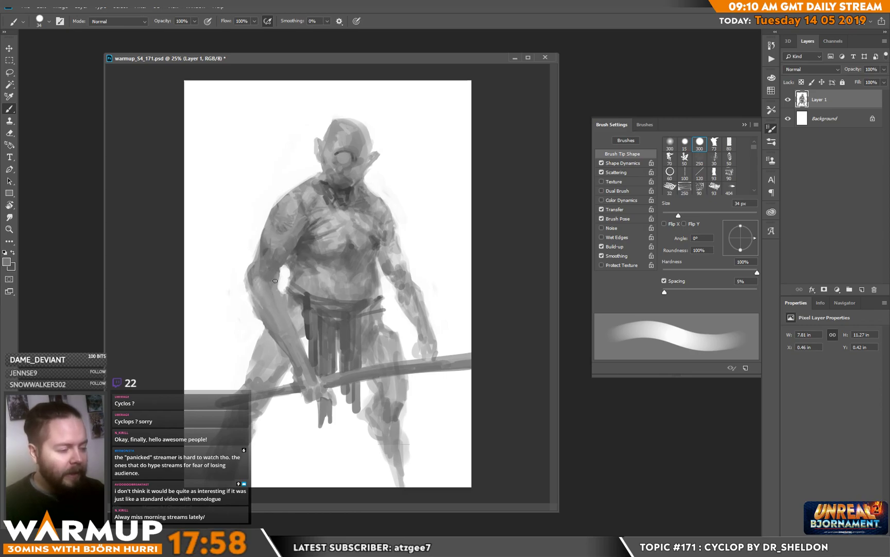
{"action": "key", "text": "d"}
{"action": "mouse_move", "coordinate": [273, 282]}
{"action": "left_mouse_down"}
{"action": "mouse_move", "coordinate": [279, 274]}
{"action": "mouse_move", "coordinate": [276, 282]}
{"action": "left_mouse_up"}
{"action": "left_click", "coordinate": [274, 279], "text": "alt"}
{"action": "left_click", "coordinate": [279, 270], "text": "alt"}
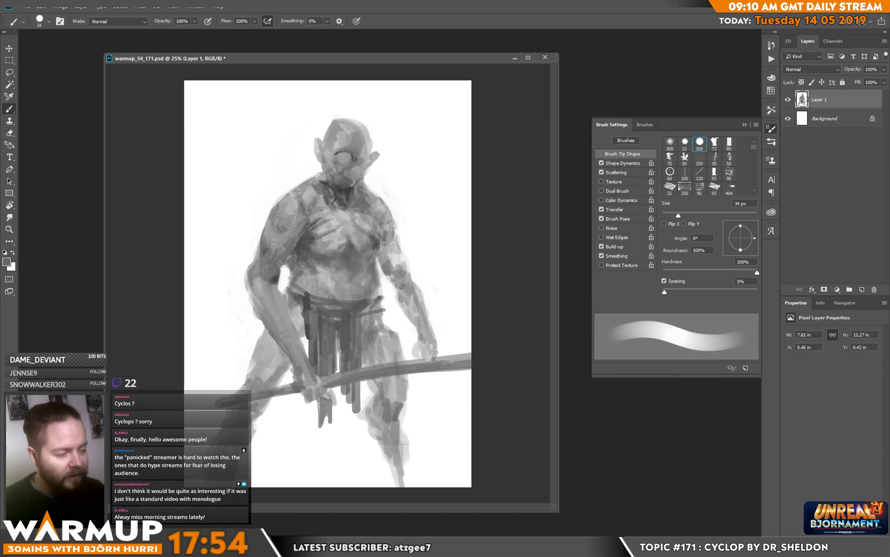
{"action": "left_click", "coordinate": [277, 280], "text": "alt"}
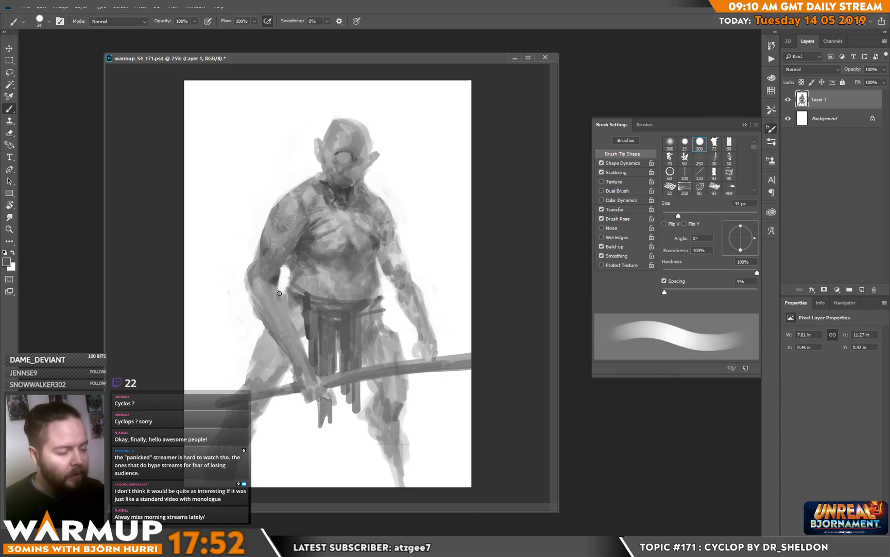
{"action": "left_click", "coordinate": [279, 298], "text": "alt"}
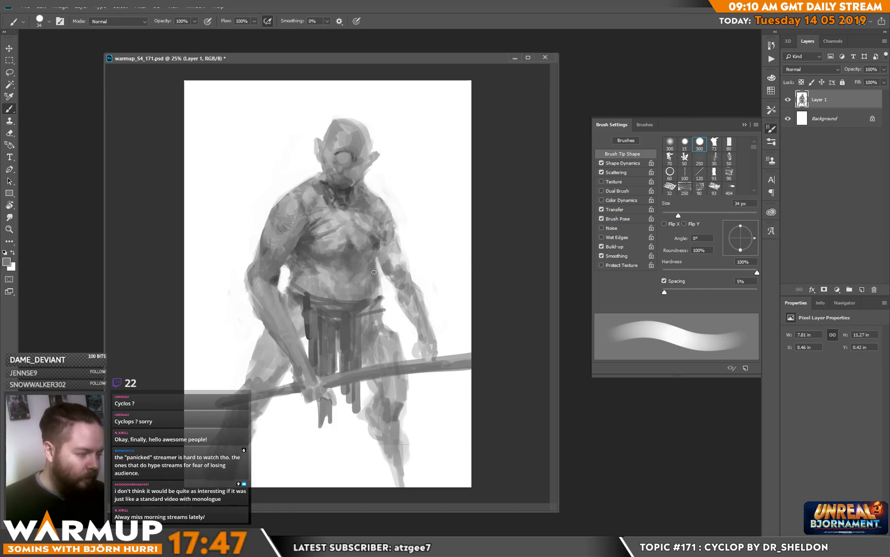
Step: Shade the belly's side and lower edge, and darken the inner thigh beside the loincloth below the straight arm
{"action": "left_click", "coordinate": [350, 247], "text": "alt"}
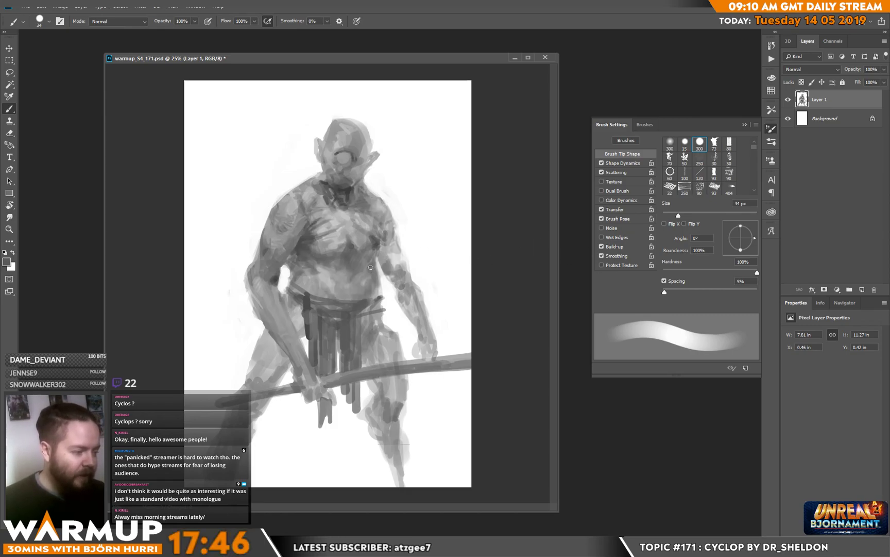
{"action": "left_click", "coordinate": [378, 292], "text": "alt"}
{"action": "mouse_move", "coordinate": [362, 349]}
{"action": "left_mouse_down"}
{"action": "mouse_move", "coordinate": [382, 355]}
{"action": "mouse_move", "coordinate": [369, 365]}
{"action": "mouse_move", "coordinate": [397, 385]}
{"action": "mouse_move", "coordinate": [388, 406]}
{"action": "left_mouse_up"}
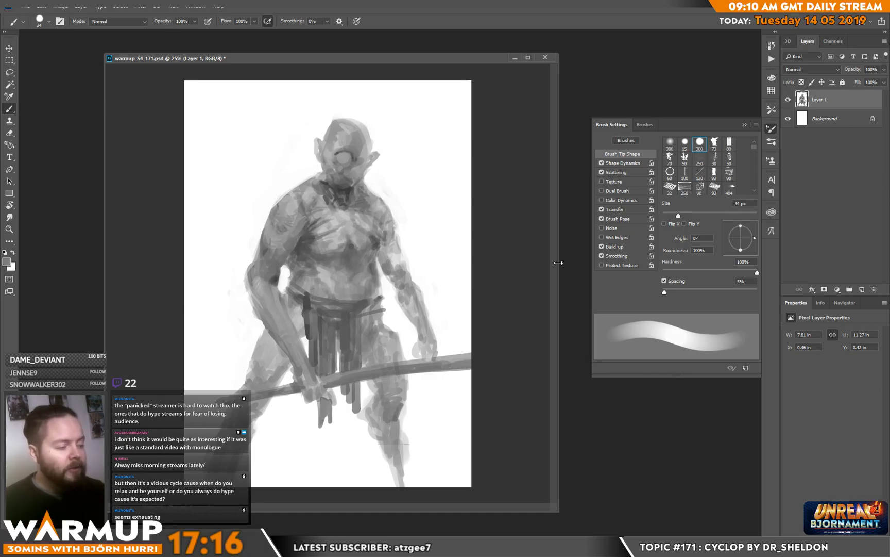
{"action": "left_click", "coordinate": [329, 286], "text": "alt"}
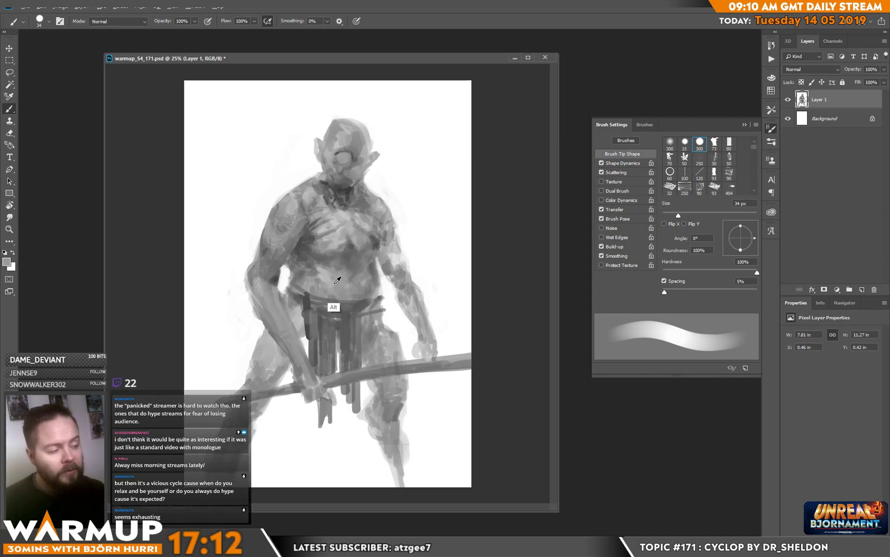
{"action": "left_click", "coordinate": [332, 287], "text": "alt"}
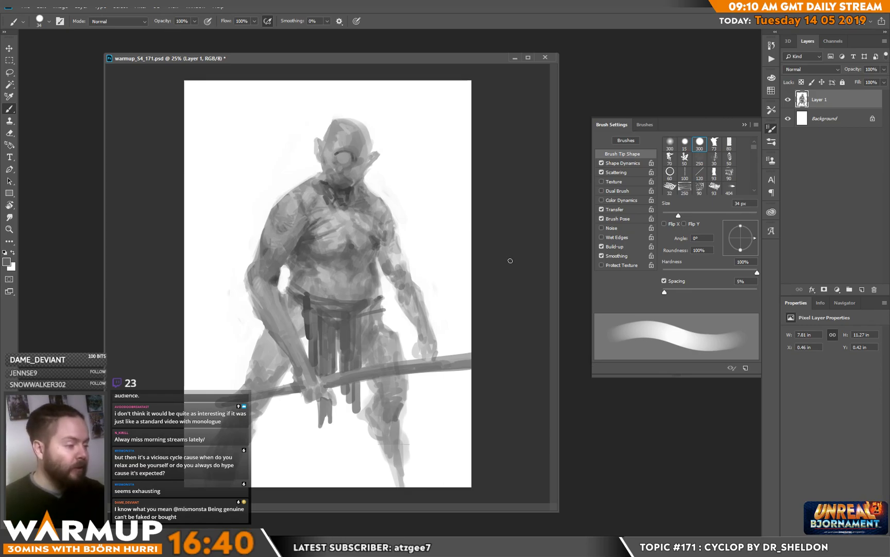
Step: Switch to white with a 12 px brush and paint small highlights in the single eye
{"action": "key", "text": "d"}
{"action": "key", "text": "x"}
{"action": "right_click", "coordinate": [349, 160]}
{"action": "left_click", "coordinate": [406, 146]}
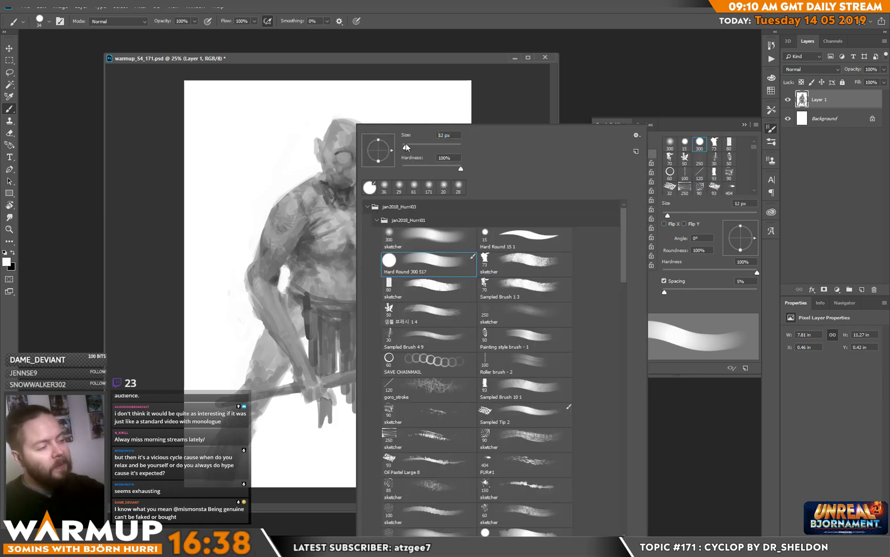
{"action": "left_click", "coordinate": [341, 156]}
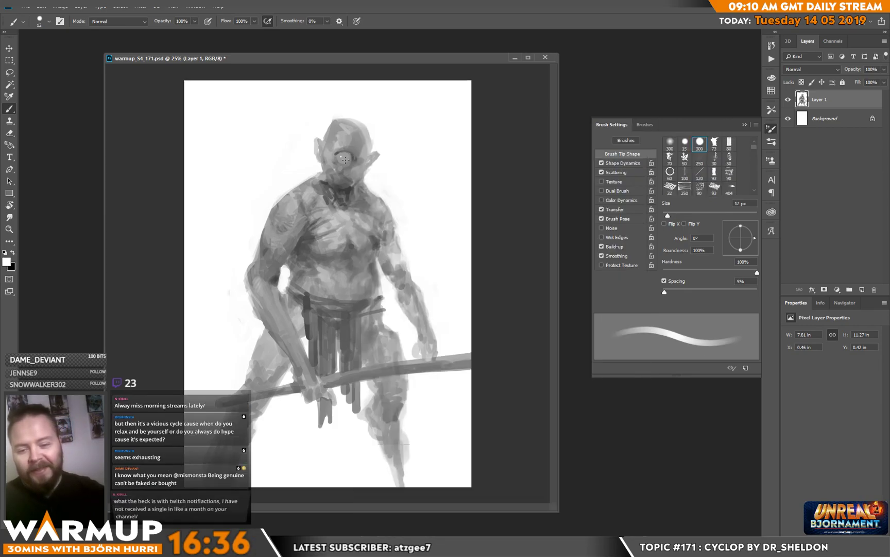
Step: Resize the brush to 21 px and finally 18 px, and define the eye socket and surrounding face with grey strokes
{"action": "right_click", "coordinate": [340, 156]}
{"action": "left_click", "coordinate": [406, 147]}
{"action": "left_click", "coordinate": [495, 93]}
{"action": "left_click", "coordinate": [479, 141], "text": "alt"}
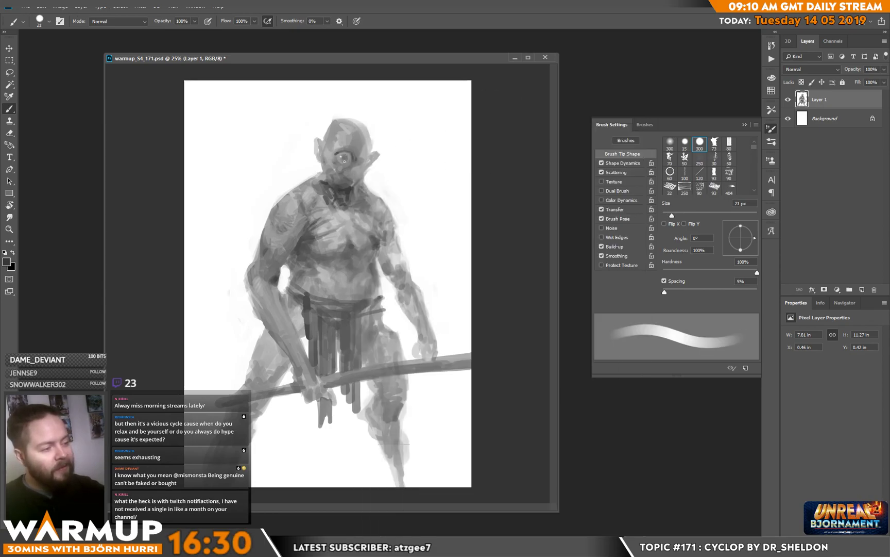
{"action": "right_click", "coordinate": [408, 116]}
{"action": "left_click_drag", "start_coordinate": [429, 148], "coordinate": [428, 148]}
{"action": "left_click", "coordinate": [326, 150]}
{"action": "left_click", "coordinate": [326, 155], "text": "alt"}
{"action": "left_click", "coordinate": [336, 155], "text": "alt"}
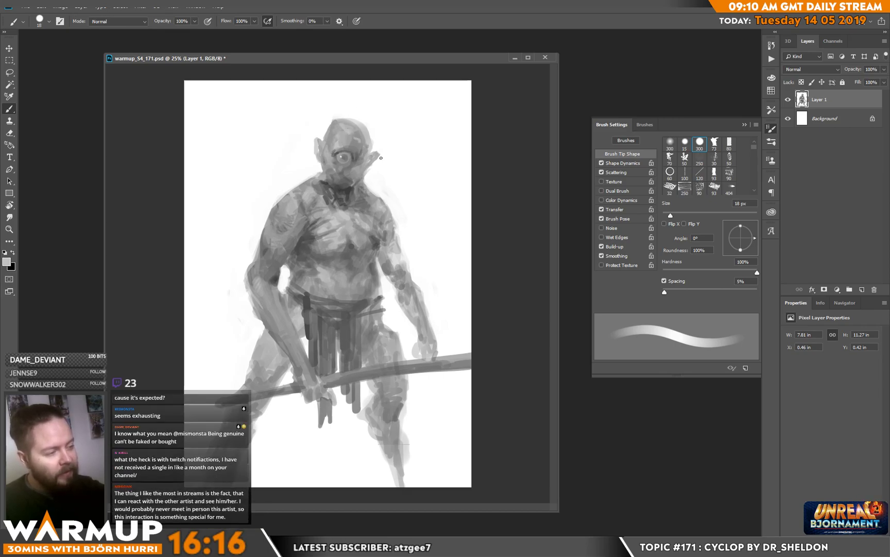
Step: Paint the mouth with dark and lighter grey strokes and clean up the jaw outline
{"action": "left_click", "coordinate": [347, 191], "text": "alt"}
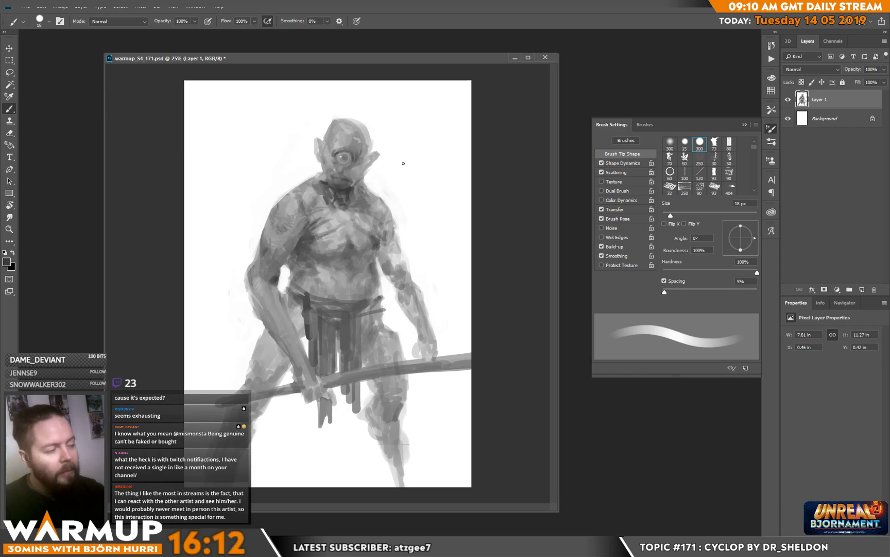
{"action": "left_click", "coordinate": [354, 172], "text": "alt"}
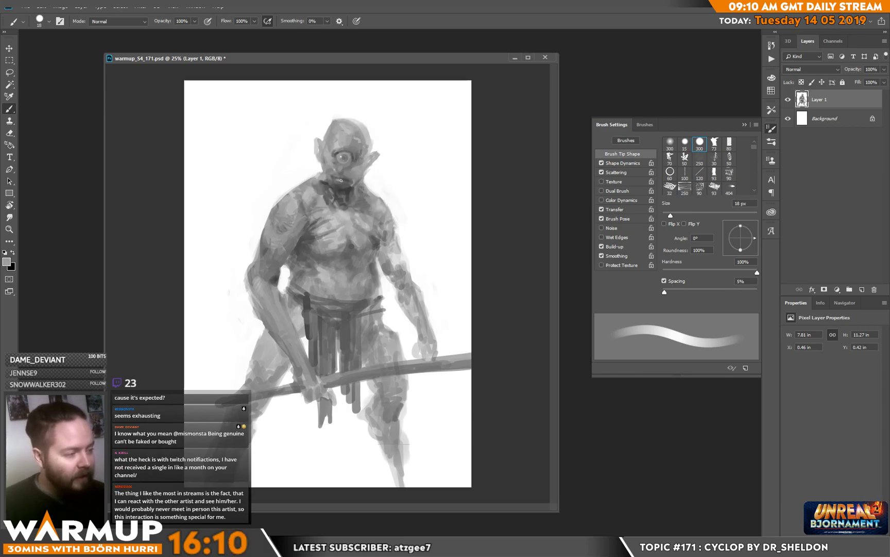
{"action": "left_click", "coordinate": [348, 189], "text": "alt"}
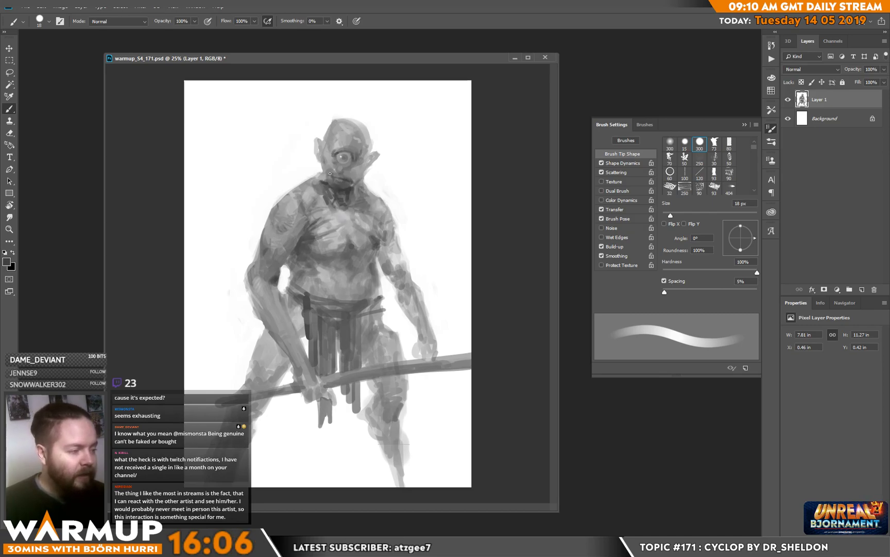
{"action": "left_click", "coordinate": [327, 173], "text": "alt"}
{"action": "left_click", "coordinate": [335, 170], "text": "alt"}
{"action": "left_click", "coordinate": [390, 170], "text": "alt"}
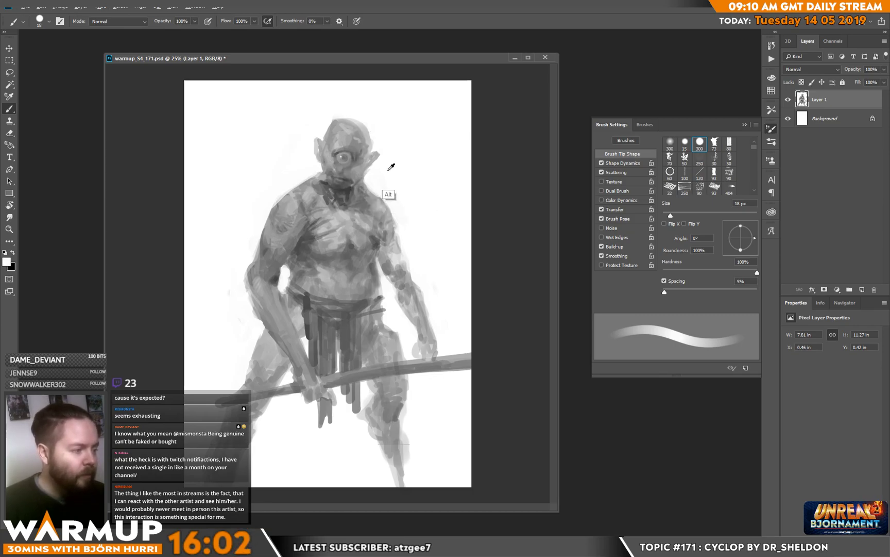
Step: Model the cheeks and chin in sampled greys, and reshape the ears shorter along a tidied head outline
{"action": "left_click", "coordinate": [333, 166], "text": "alt"}
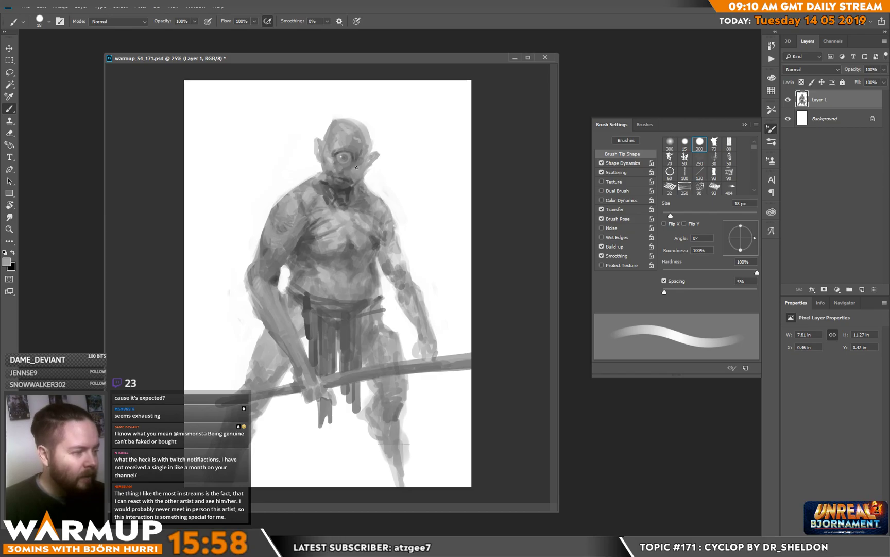
{"action": "left_click", "coordinate": [353, 192], "text": "alt"}
{"action": "left_click_drag", "start_coordinate": [357, 161], "coordinate": [353, 169]}
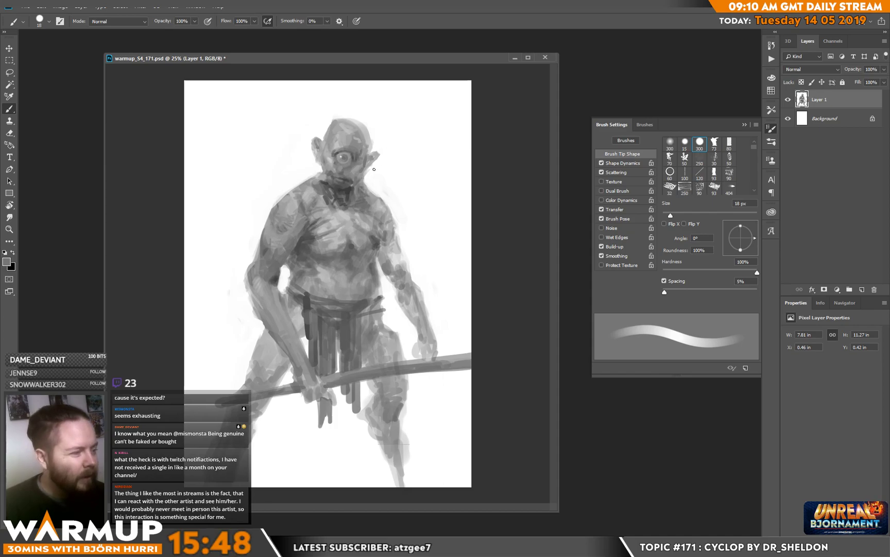
{"action": "mouse_move", "coordinate": [369, 168]}
{"action": "left_mouse_down"}
{"action": "mouse_move", "coordinate": [378, 156]}
{"action": "mouse_move", "coordinate": [364, 130]}
{"action": "left_mouse_up"}
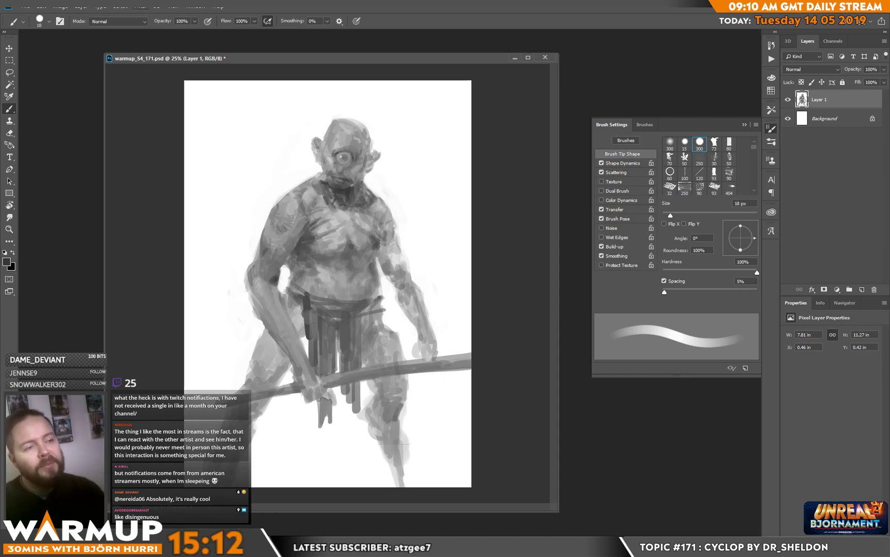
Step: Flip the whole canvas horizontally
{"action": "left_click", "coordinate": [60, 6]}
{"action": "mouse_move", "coordinate": [97, 97]}
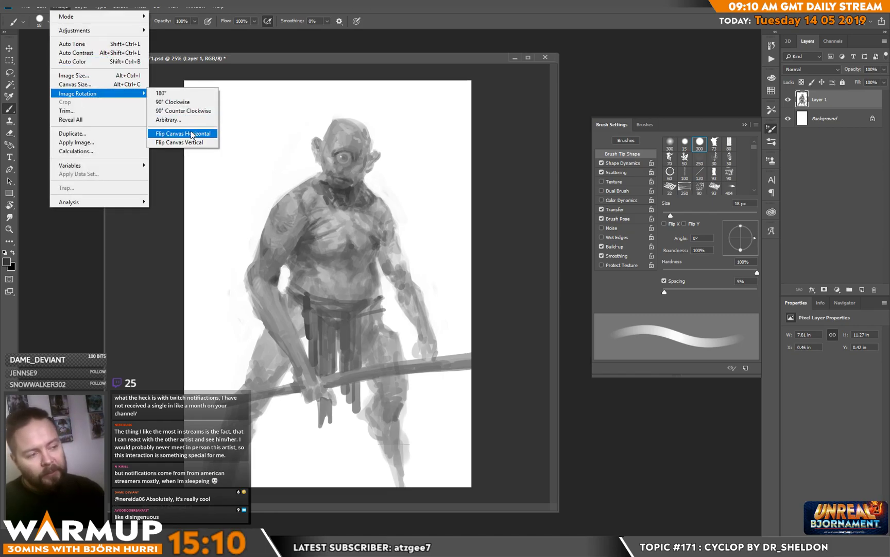
{"action": "left_click", "coordinate": [173, 133]}
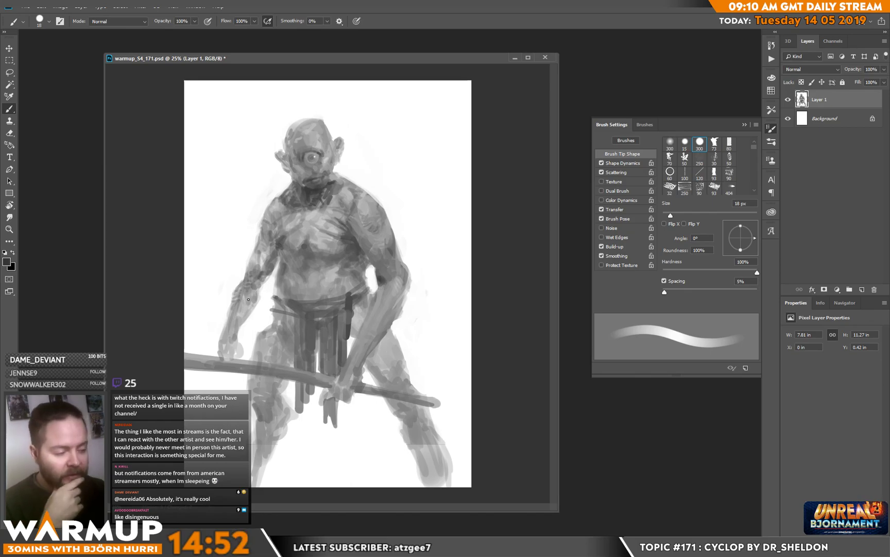
Step: Repaint the straight arm's hand with a defined thumb and curled fingers resting on the staff
{"action": "left_click_drag", "start_coordinate": [225, 329], "coordinate": [215, 354]}
{"action": "mouse_move", "coordinate": [220, 341]}
{"action": "left_mouse_down"}
{"action": "mouse_move", "coordinate": [227, 357]}
{"action": "mouse_move", "coordinate": [235, 344]}
{"action": "left_mouse_up"}
{"action": "left_click", "coordinate": [251, 338], "text": "alt"}
{"action": "left_click_drag", "start_coordinate": [236, 347], "coordinate": [233, 356]}
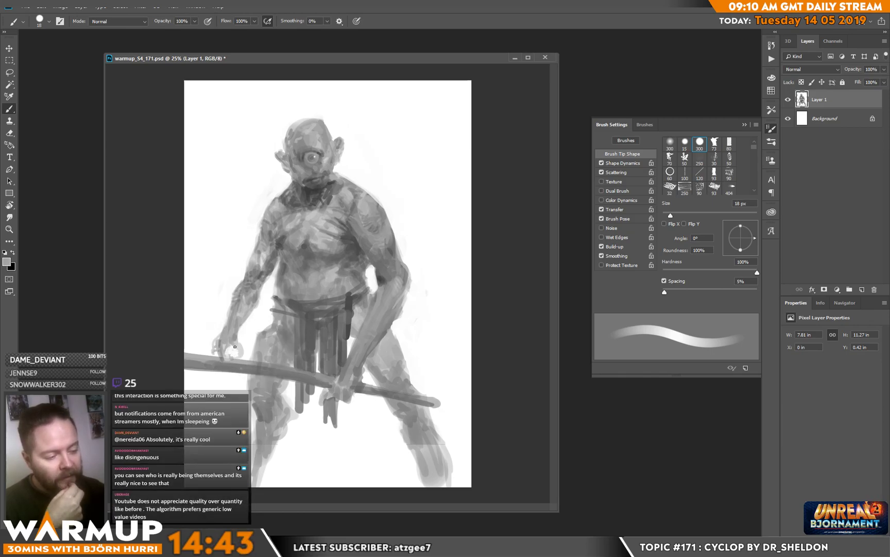
{"action": "left_click", "coordinate": [283, 292], "text": "alt"}
{"action": "left_click", "coordinate": [255, 296], "text": "alt"}
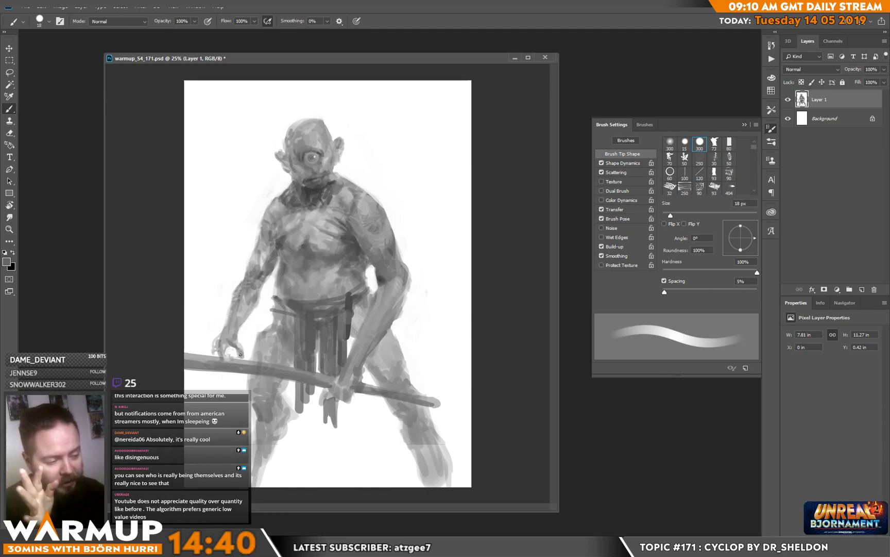
{"action": "left_click_drag", "start_coordinate": [241, 354], "coordinate": [234, 341]}
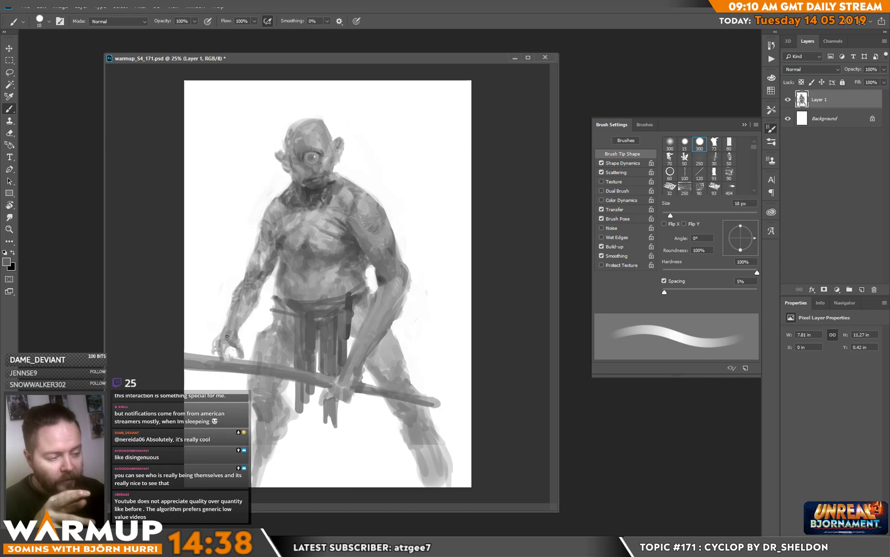
{"action": "left_click_drag", "start_coordinate": [214, 343], "coordinate": [214, 353]}
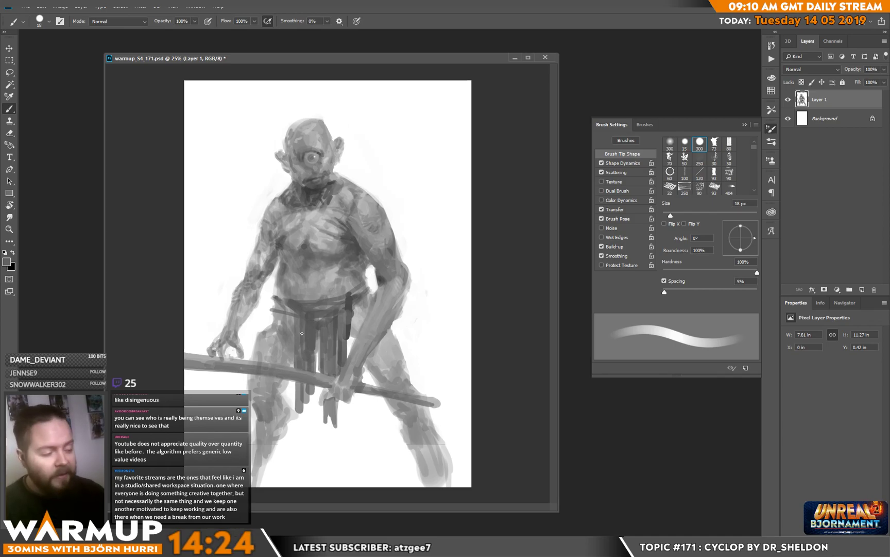
Step: Shade the straight arm's forearm and trim its outer edge near the elbow with white
{"action": "left_click", "coordinate": [242, 321], "text": "alt"}
{"action": "left_click", "coordinate": [254, 305], "text": "alt"}
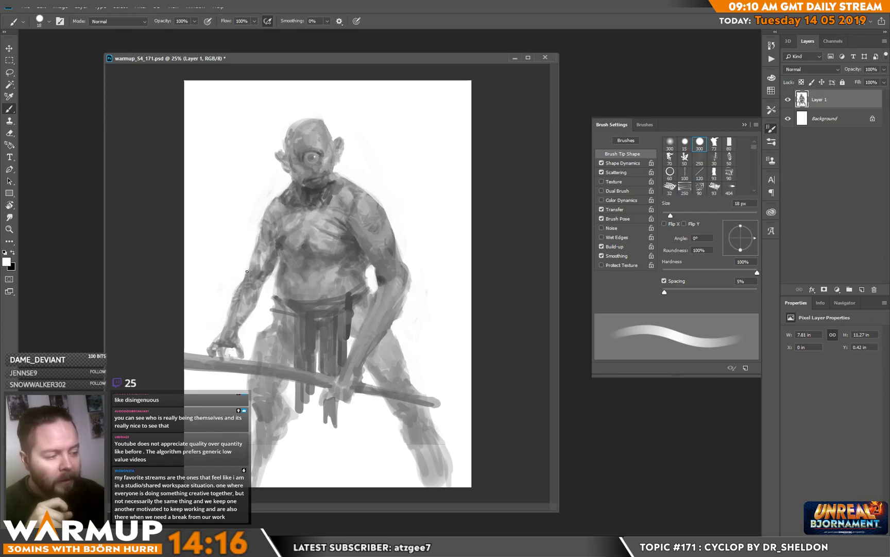
{"action": "left_click", "coordinate": [250, 270], "text": "alt"}
{"action": "mouse_move", "coordinate": [250, 270]}
{"action": "left_mouse_down"}
{"action": "mouse_move", "coordinate": [253, 263]}
{"action": "mouse_move", "coordinate": [248, 286]}
{"action": "left_mouse_up"}
{"action": "left_click", "coordinate": [248, 278], "text": "alt"}
{"action": "left_click", "coordinate": [257, 273], "text": "alt"}
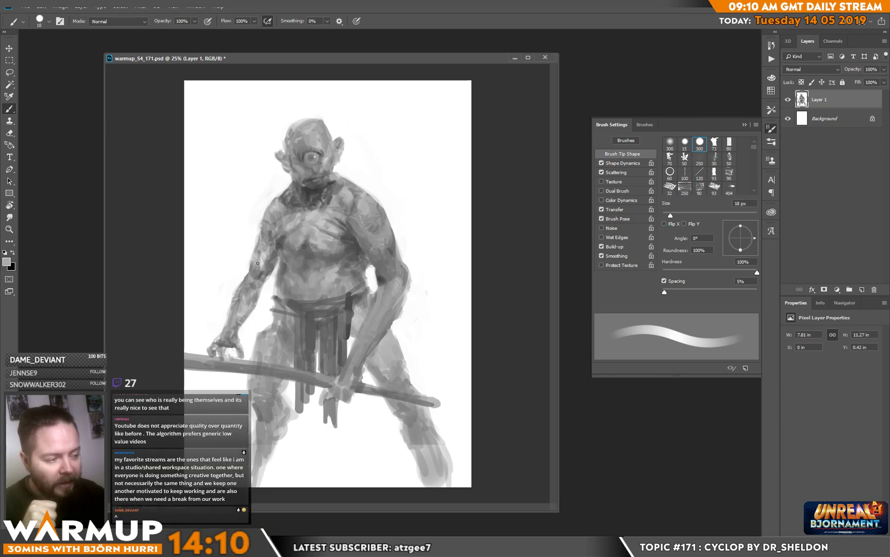
Step: Refine the bent arm's upper arm and elbow by trimming the contour with white and blending light and dark greys
{"action": "left_click", "coordinate": [410, 229], "text": "alt"}
{"action": "left_click_drag", "start_coordinate": [379, 242], "coordinate": [381, 260]}
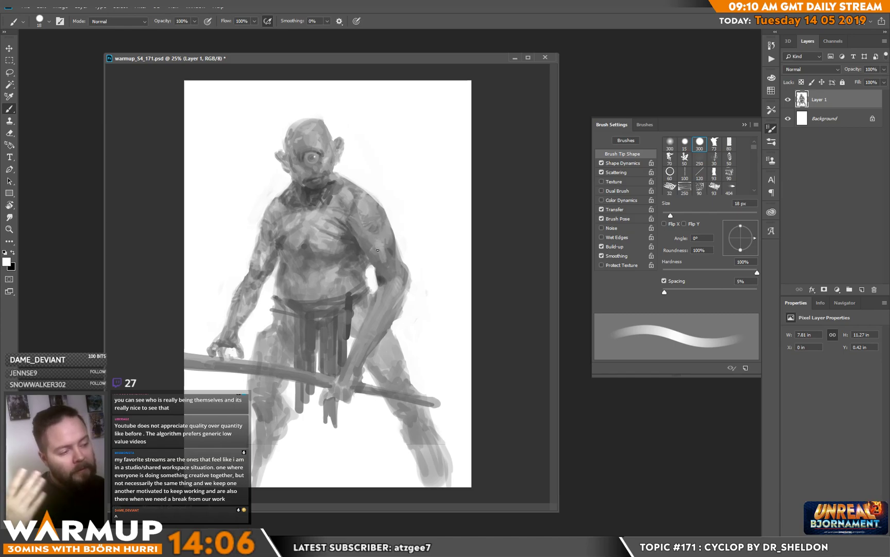
{"action": "left_click", "coordinate": [387, 276], "text": "alt"}
{"action": "left_click", "coordinate": [379, 258], "text": "alt"}
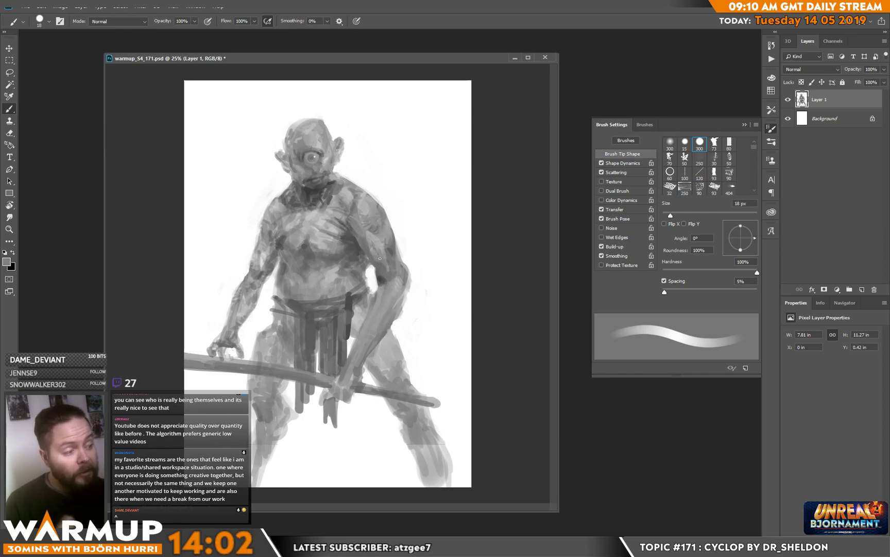
{"action": "left_click", "coordinate": [392, 239], "text": "alt"}
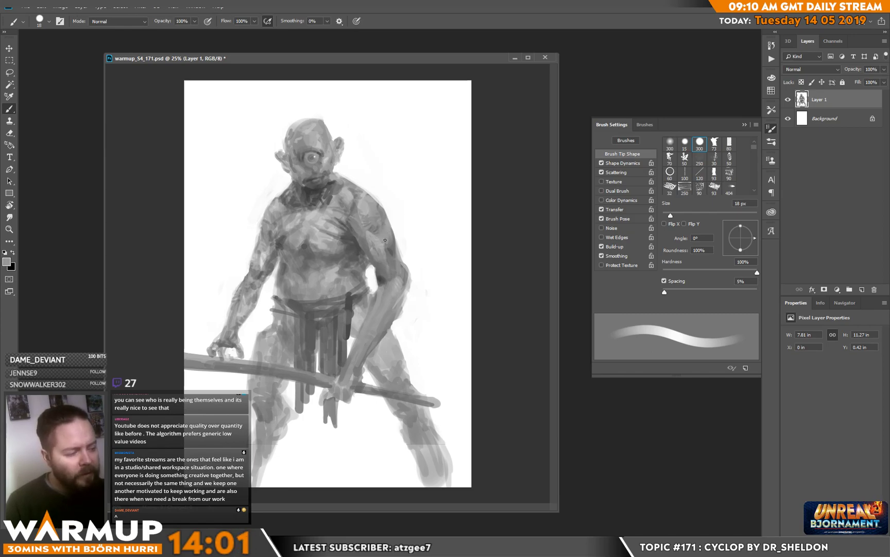
{"action": "left_click", "coordinate": [395, 278], "text": "alt"}
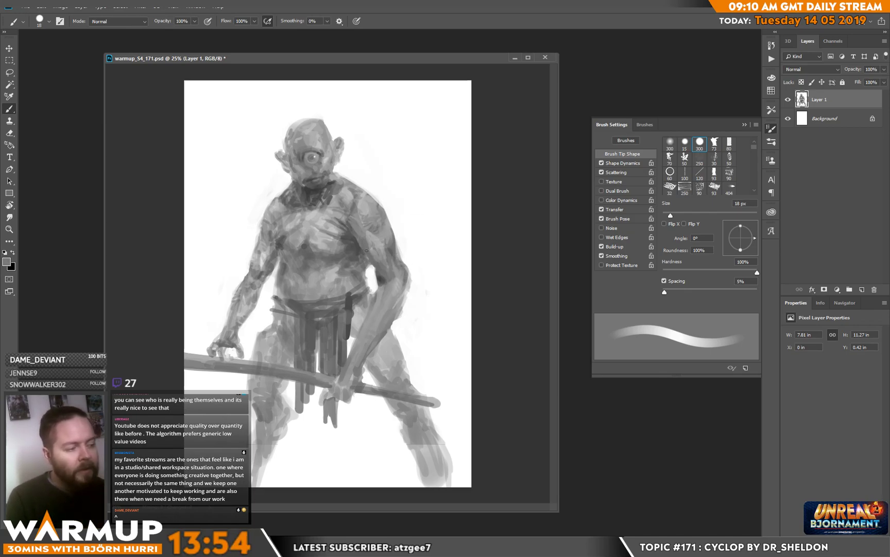
{"action": "left_click", "coordinate": [372, 228], "text": "alt"}
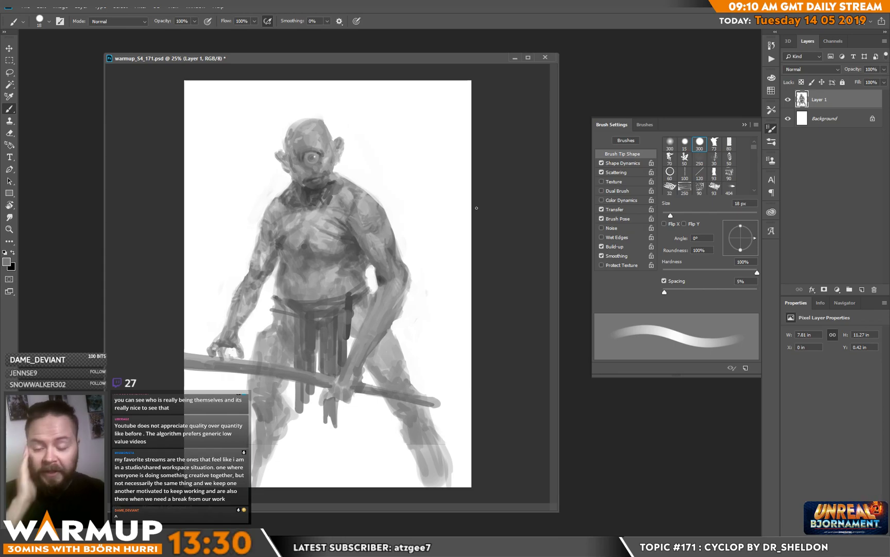
Step: Blend sampled light and mid greys across the chest muscle on the bent arm's side
{"action": "left_click", "coordinate": [333, 223], "text": "alt"}
{"action": "left_click", "coordinate": [329, 219], "text": "alt"}
{"action": "left_click_drag", "start_coordinate": [328, 219], "coordinate": [348, 231]}
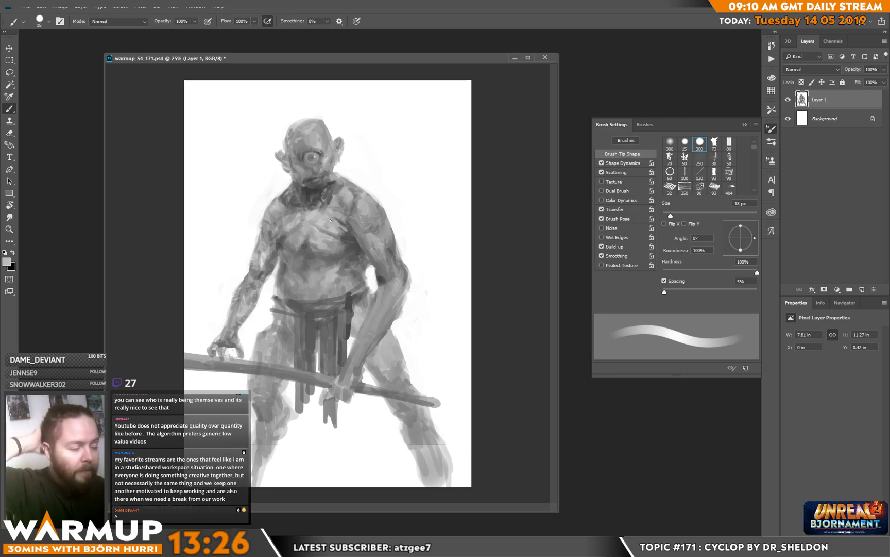
{"action": "left_click", "coordinate": [339, 229], "text": "alt"}
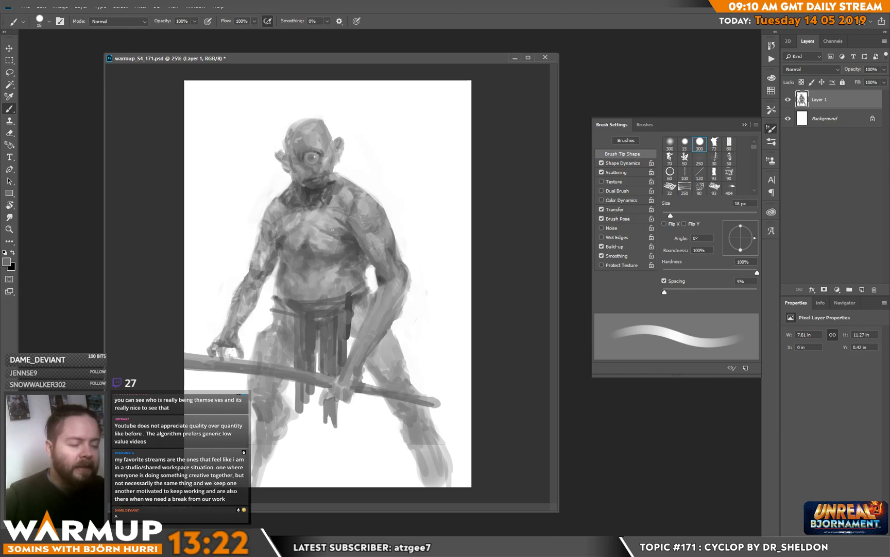
{"action": "left_click", "coordinate": [326, 223], "text": "alt"}
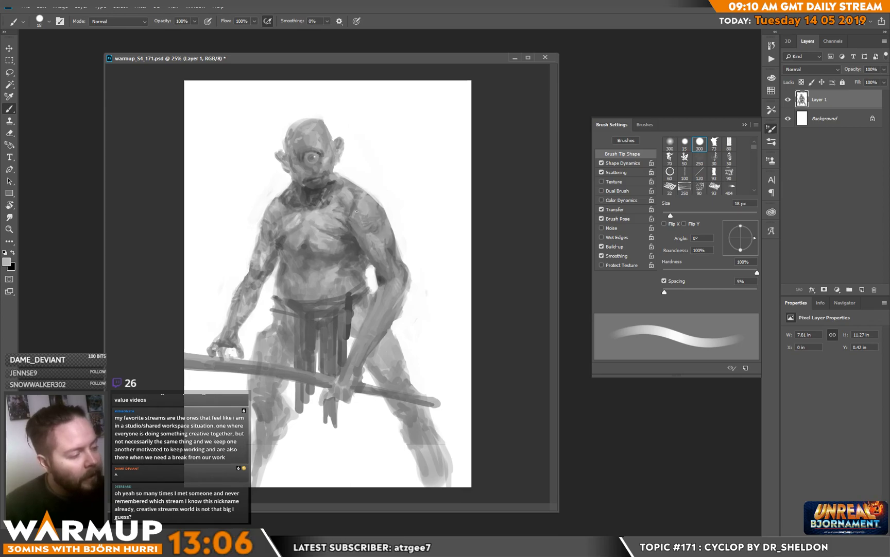
Step: Shade the bent arm's upper arm below the shoulder with sampled mid greys
{"action": "key", "text": "alt"}
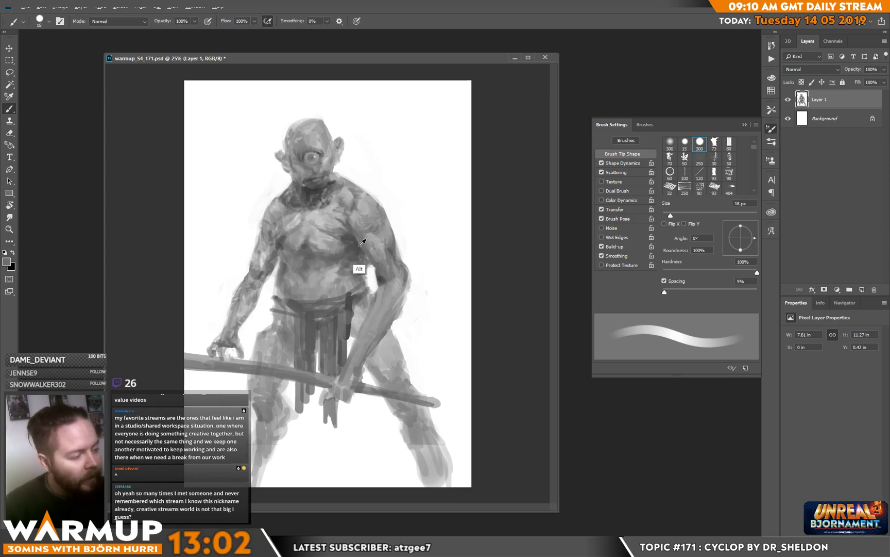
{"action": "left_click", "coordinate": [371, 233], "text": "alt"}
{"action": "left_click", "coordinate": [384, 232], "text": "alt"}
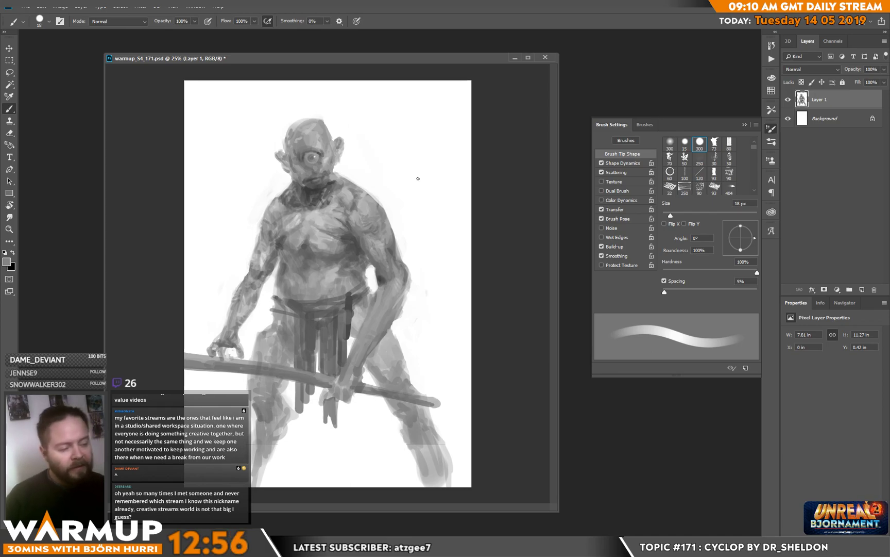
Step: Refine the straight arm's forearm and elbow with sampled lighter and mid grey strokes
{"action": "left_click", "coordinate": [279, 283], "text": "alt"}
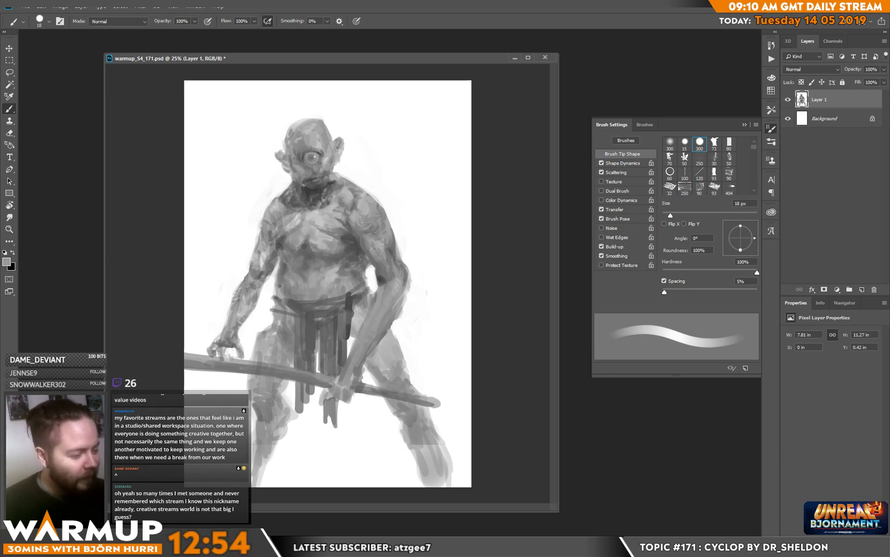
{"action": "left_click", "coordinate": [258, 278], "text": "alt"}
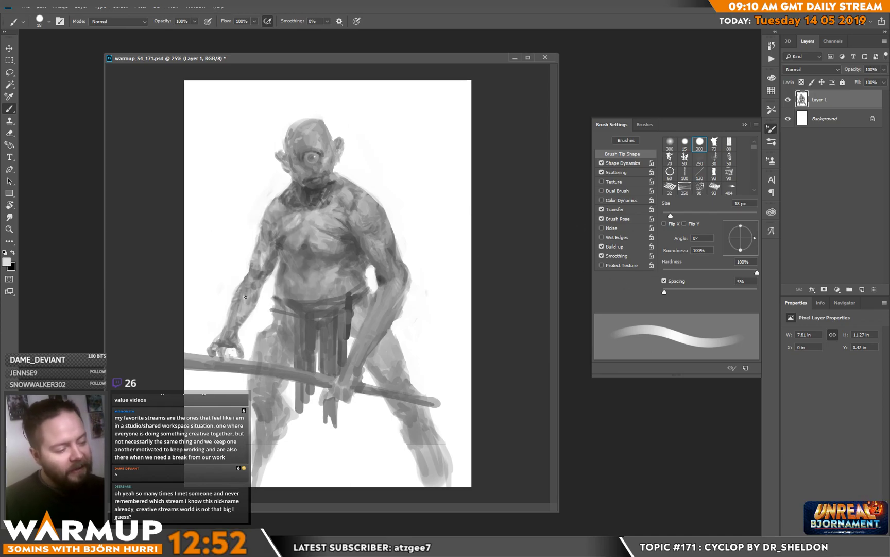
{"action": "left_click", "coordinate": [255, 324], "text": "alt"}
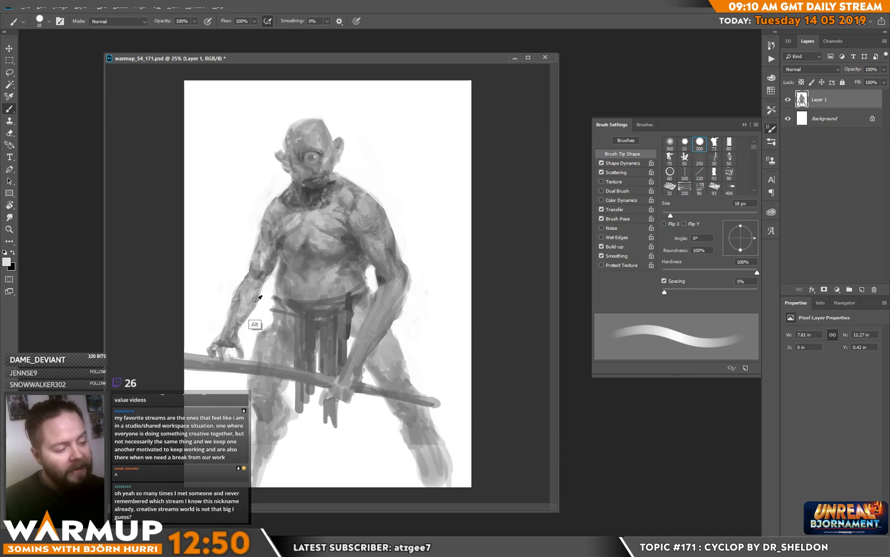
{"action": "left_click", "coordinate": [260, 253], "text": "alt"}
{"action": "left_click_drag", "start_coordinate": [260, 252], "coordinate": [258, 259]}
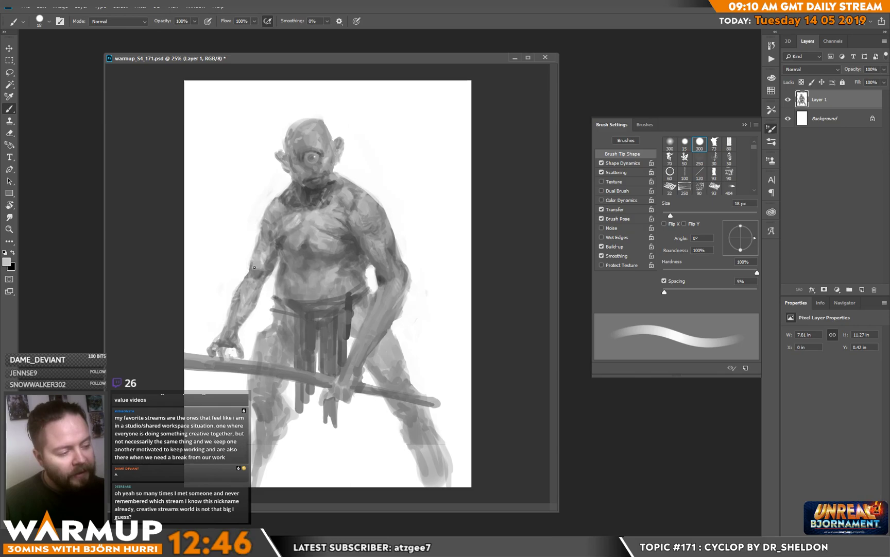
{"action": "left_click_drag", "start_coordinate": [266, 259], "coordinate": [267, 254]}
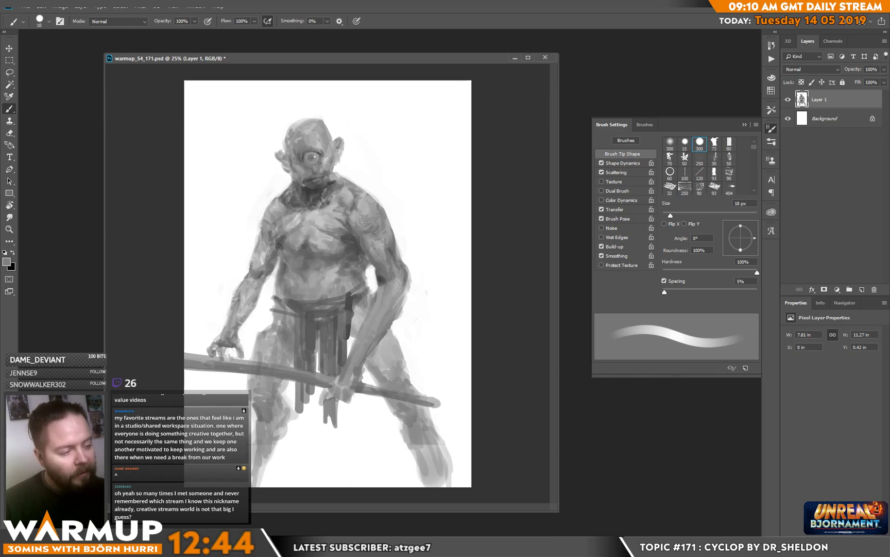
Step: Blend darker greys along the side of the torso beside the straight arm's elbow
{"action": "left_click", "coordinate": [269, 252], "text": "alt"}
{"action": "left_click", "coordinate": [275, 274], "text": "alt"}
{"action": "left_click", "coordinate": [277, 243], "text": "alt"}
{"action": "left_click_drag", "start_coordinate": [276, 241], "coordinate": [292, 267]}
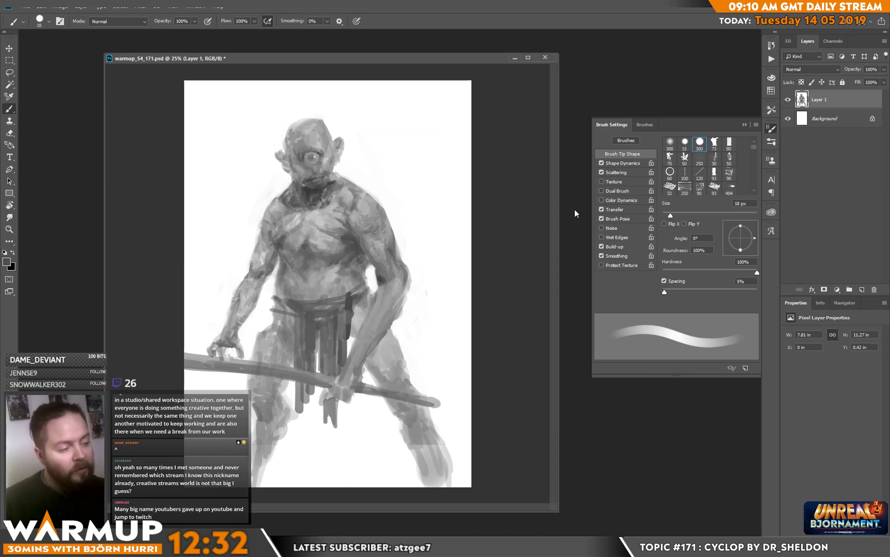
Step: Lighten the chest on the straight arm's side with sampled light greys and save the document
{"action": "left_click", "coordinate": [303, 226], "text": "alt"}
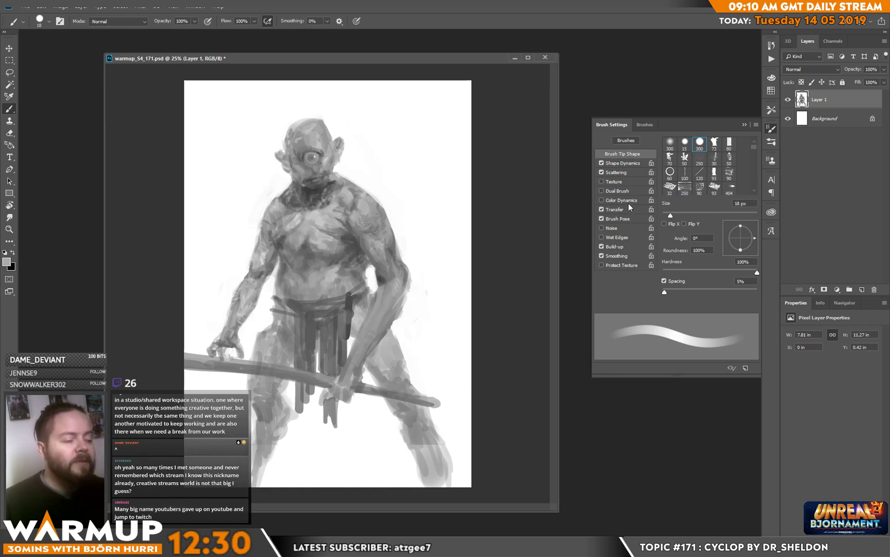
{"action": "left_click", "coordinate": [294, 249], "text": "alt"}
{"action": "left_click_drag", "start_coordinate": [306, 212], "coordinate": [302, 226]}
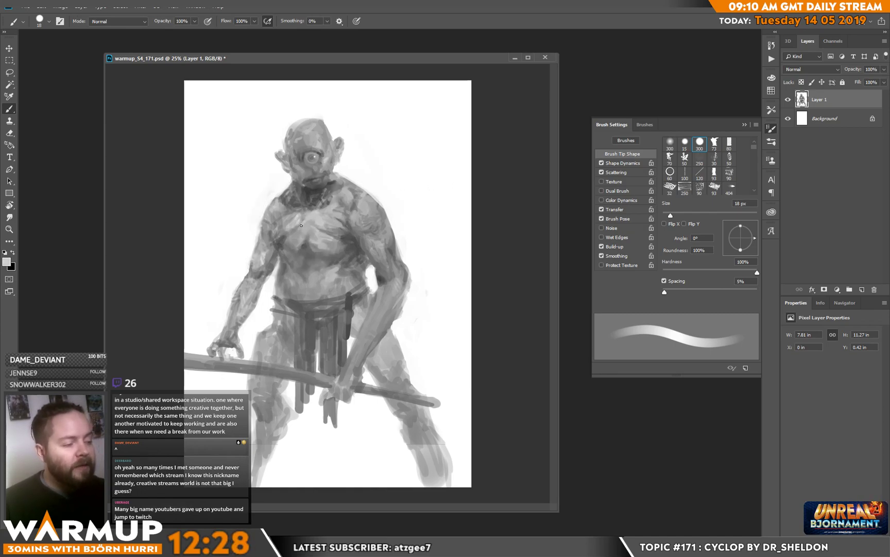
{"action": "key", "text": "ctrl+s"}
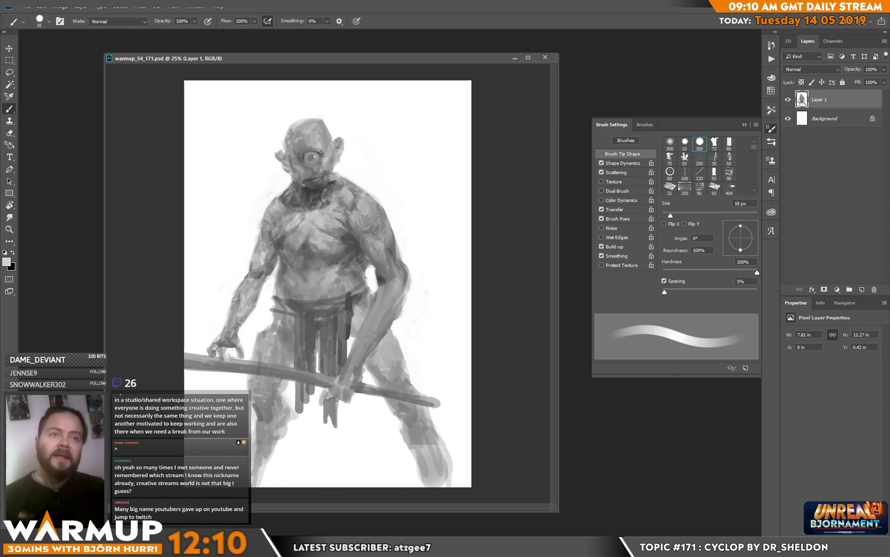
Step: Repaint the forehead and the shadowed side of the cyclops' head with smoother mid greys
{"action": "left_click", "coordinate": [313, 139], "text": "alt"}
{"action": "left_click", "coordinate": [319, 144], "text": "alt"}
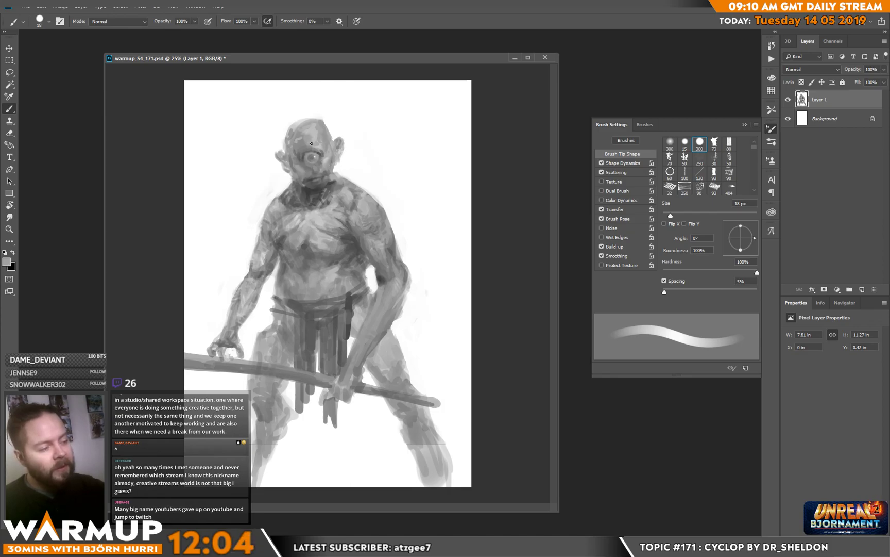
{"action": "left_click", "coordinate": [320, 145], "text": "alt"}
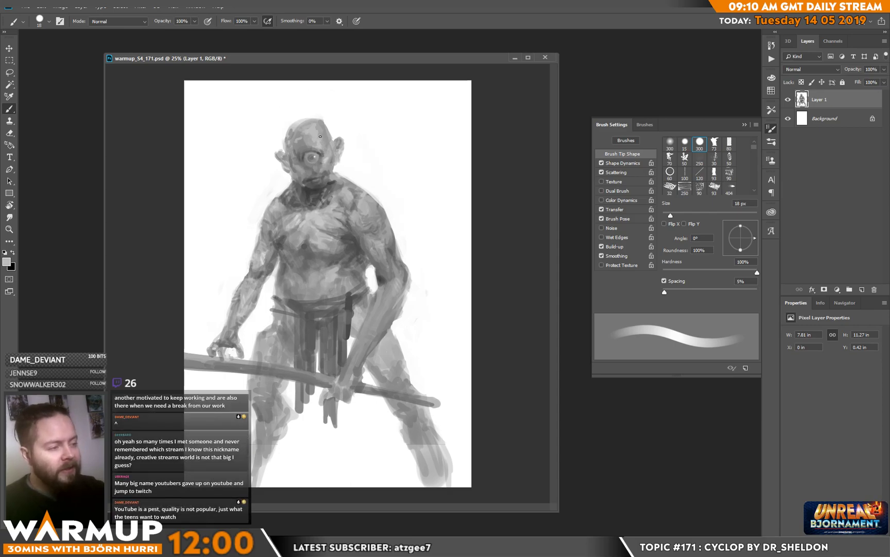
{"action": "left_click", "coordinate": [296, 141], "text": "alt"}
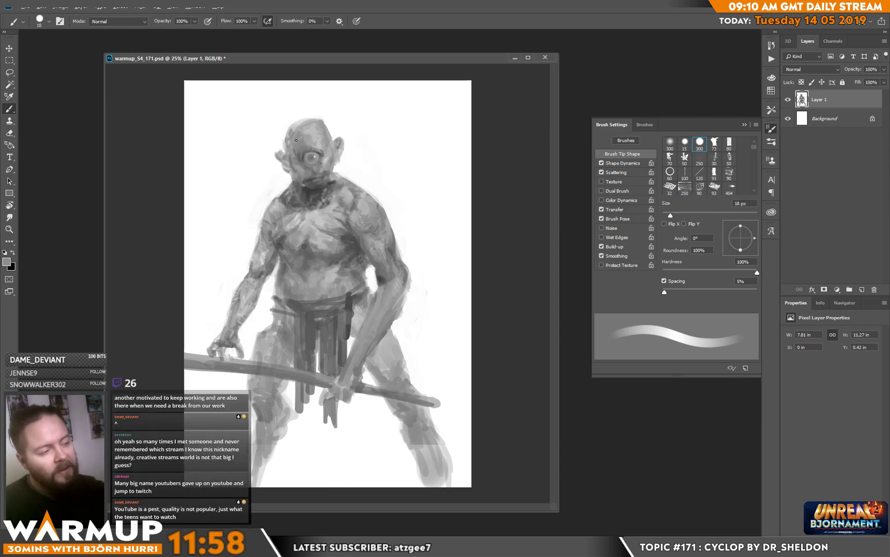
{"action": "left_click", "coordinate": [291, 143], "text": "alt"}
{"action": "left_click_drag", "start_coordinate": [288, 151], "coordinate": [286, 140]}
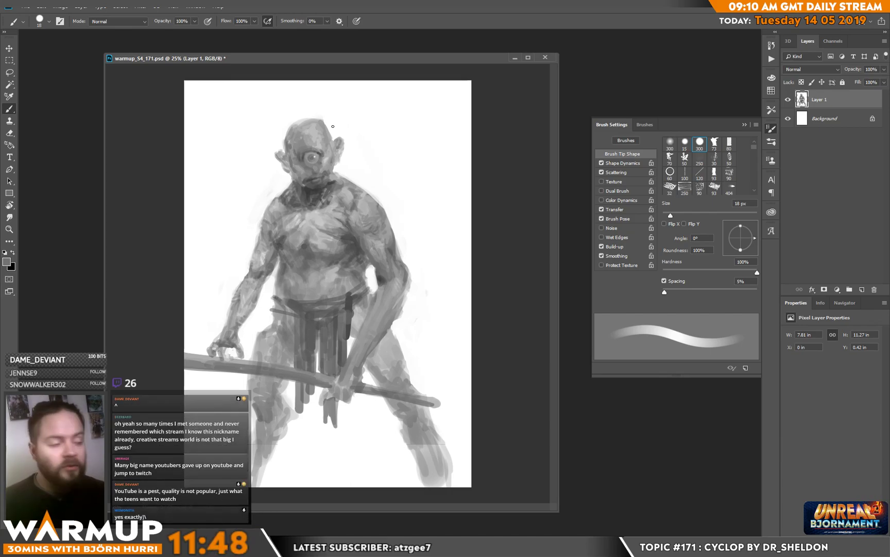
{"action": "left_click", "coordinate": [292, 144], "text": "alt"}
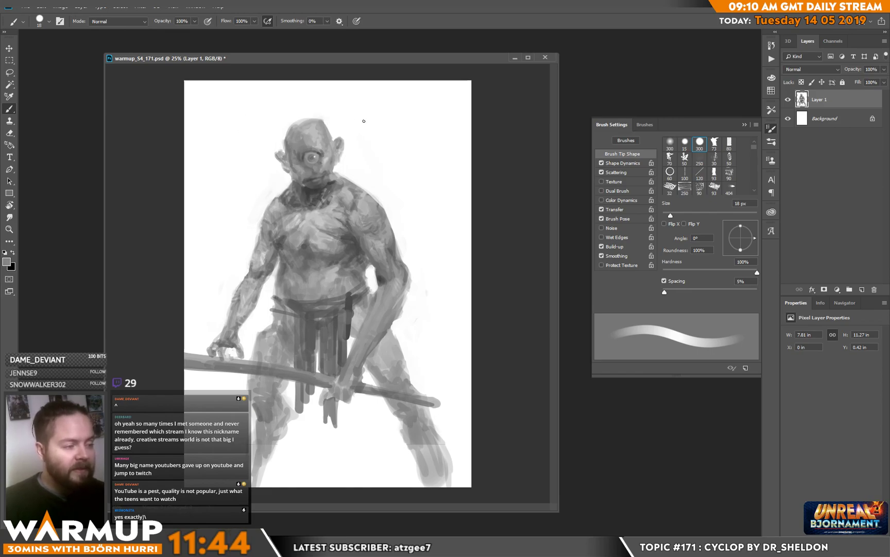
{"action": "left_click", "coordinate": [292, 157], "text": "alt"}
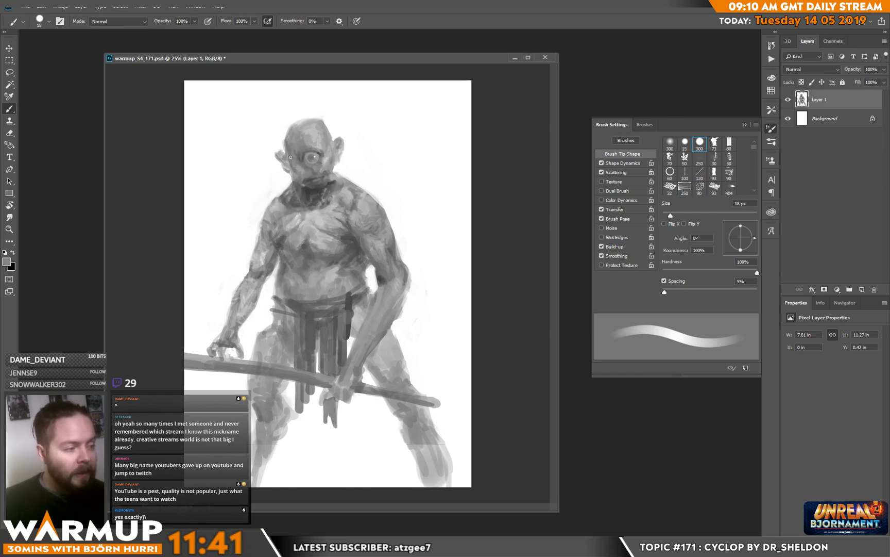
Step: Darken and reshape the ear on the shadowed side of the head with a sampled dark grey
{"action": "left_click", "coordinate": [311, 191], "text": "alt"}
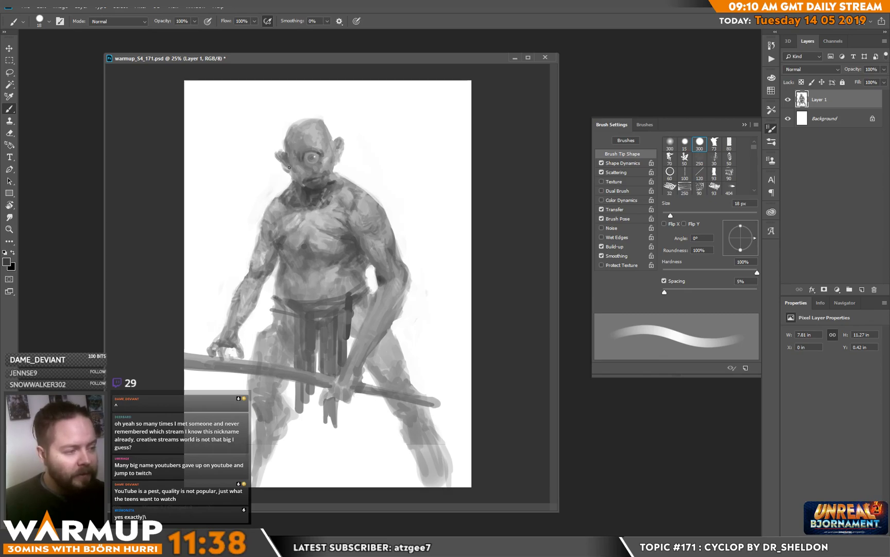
{"action": "left_click", "coordinate": [284, 166], "text": "alt"}
{"action": "left_click", "coordinate": [284, 161], "text": "alt"}
{"action": "left_click_drag", "start_coordinate": [284, 155], "coordinate": [283, 152]}
{"action": "left_click", "coordinate": [281, 154], "text": "alt"}
{"action": "left_click", "coordinate": [281, 153], "text": "alt"}
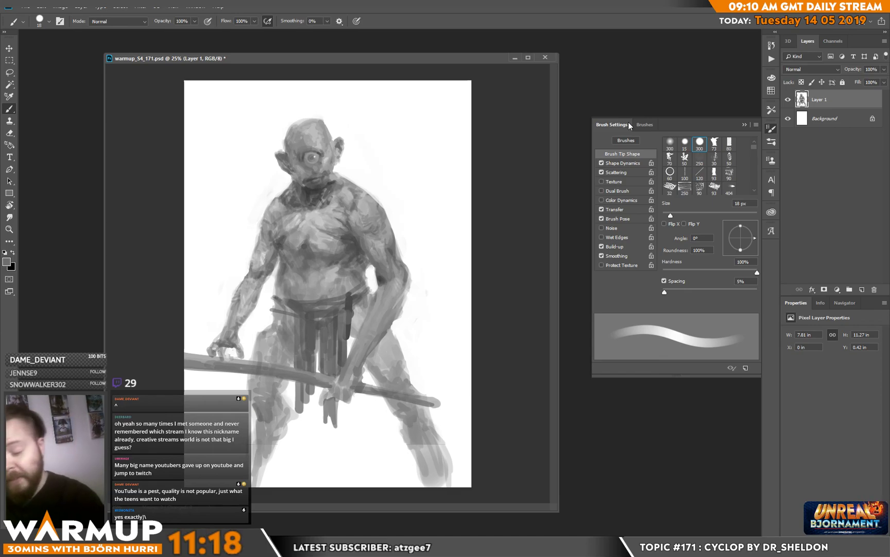
Step: Paint thin light hair strands on the scalp and beside both ears on a new layer with a 10 px hard round brush
{"action": "key", "text": "ctrl+shift+alt+n"}
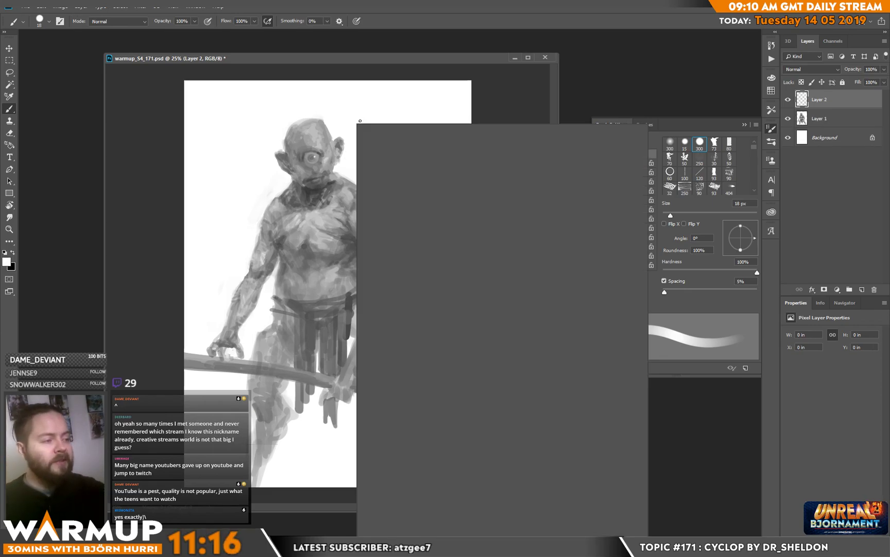
{"action": "right_click", "coordinate": [324, 130]}
{"action": "left_click_drag", "start_coordinate": [311, 137], "coordinate": [320, 125]}
{"action": "left_click", "coordinate": [320, 122], "text": "alt"}
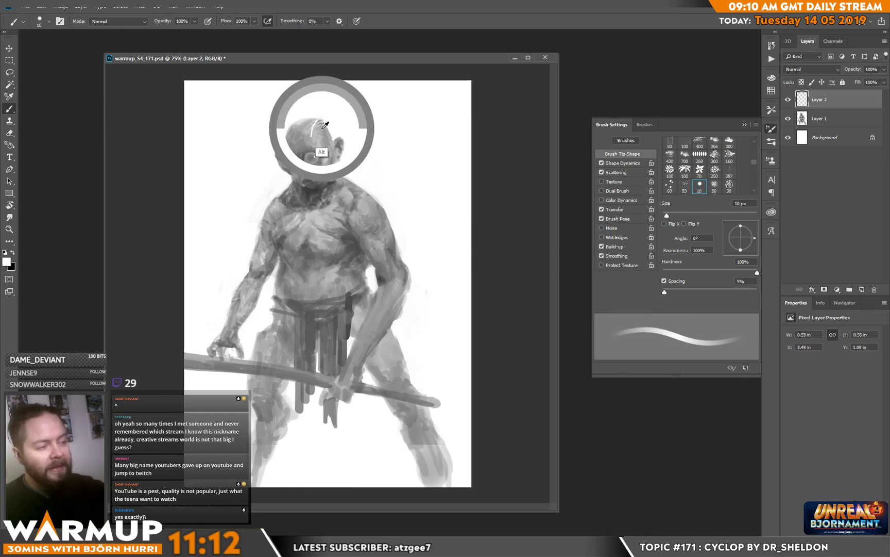
{"action": "left_click_drag", "start_coordinate": [336, 135], "coordinate": [340, 182]}
{"action": "left_click", "coordinate": [320, 121], "text": "alt"}
{"action": "mouse_move", "coordinate": [311, 127]}
{"action": "left_mouse_down"}
{"action": "mouse_move", "coordinate": [284, 146]}
{"action": "mouse_move", "coordinate": [286, 135]}
{"action": "mouse_move", "coordinate": [284, 150]}
{"action": "mouse_move", "coordinate": [292, 127]}
{"action": "mouse_move", "coordinate": [285, 136]}
{"action": "mouse_move", "coordinate": [286, 189]}
{"action": "mouse_move", "coordinate": [284, 170]}
{"action": "mouse_move", "coordinate": [292, 191]}
{"action": "left_mouse_up"}
{"action": "left_click", "coordinate": [289, 139], "text": "alt"}
{"action": "left_click", "coordinate": [287, 179], "text": "alt"}
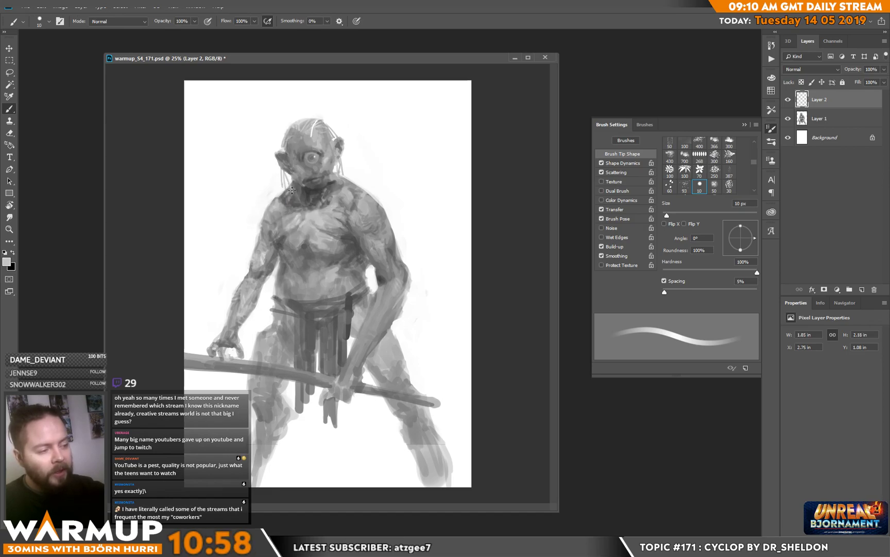
Step: Soften the scalp hair with a soft 36 px eraser and add another light strand on top
{"action": "key", "text": "e"}
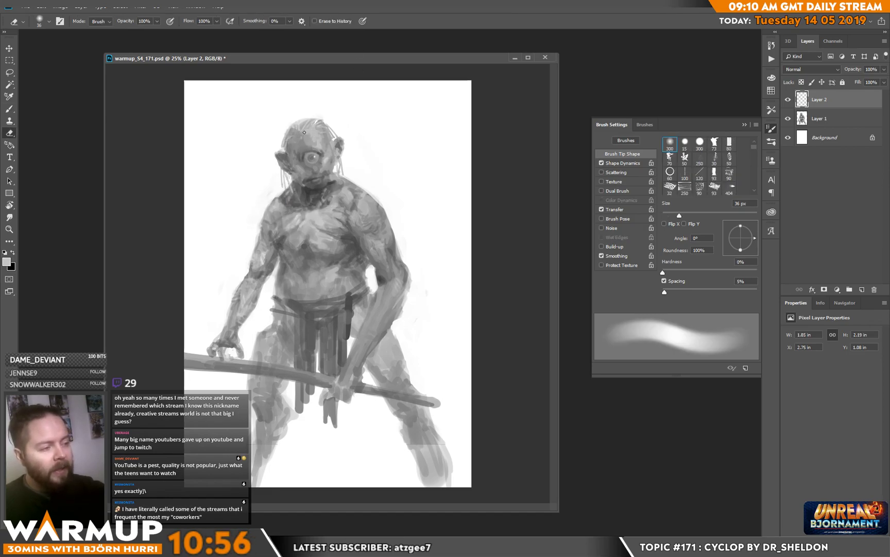
{"action": "key", "text": "b"}
{"action": "left_click", "coordinate": [311, 124], "text": "alt"}
{"action": "key", "text": "e"}
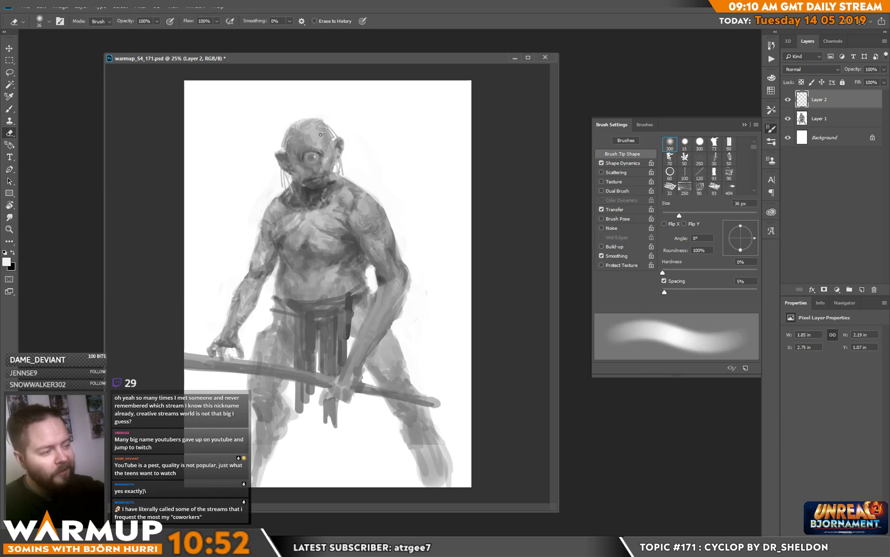
{"action": "key", "text": "b"}
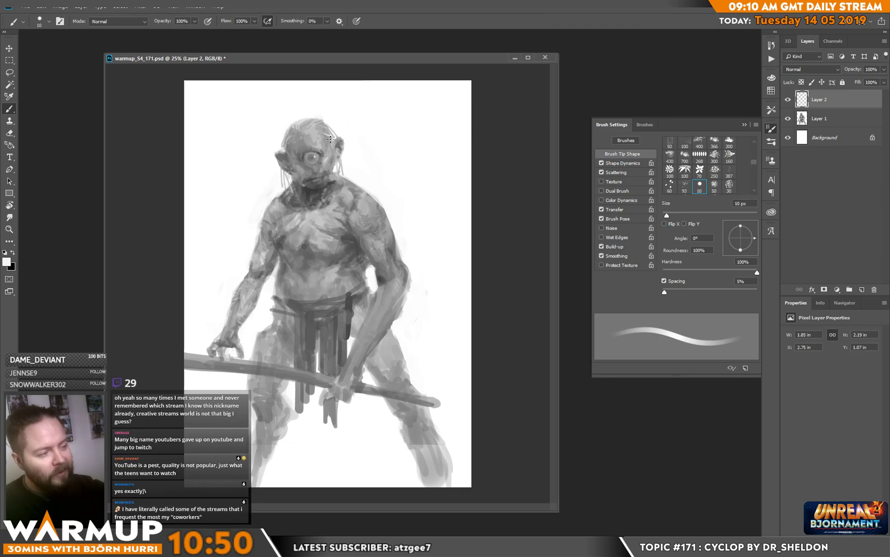
Step: Undo the last hair stroke and paint long light strands hanging past the face to the chest
{"action": "left_click", "coordinate": [331, 142], "text": "alt"}
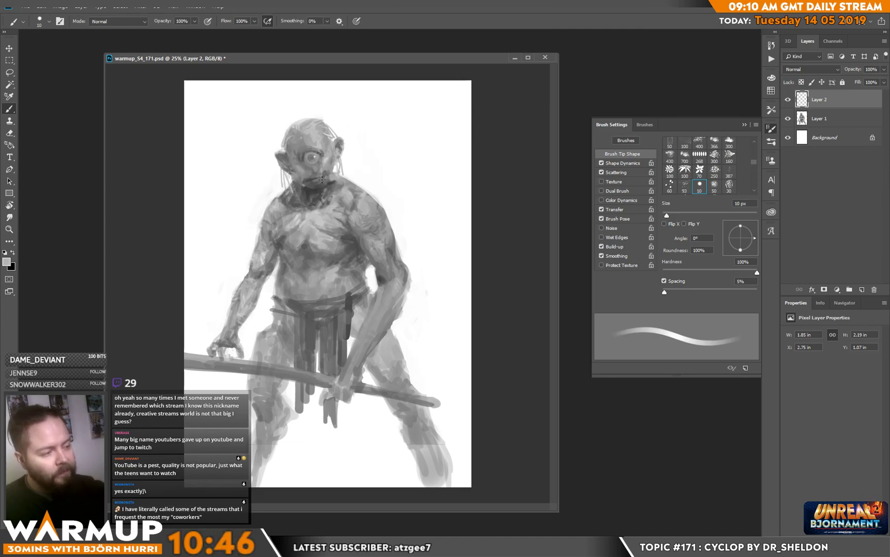
{"action": "key", "text": "ctrl+z"}
{"action": "left_click_drag", "start_coordinate": [321, 150], "coordinate": [318, 244]}
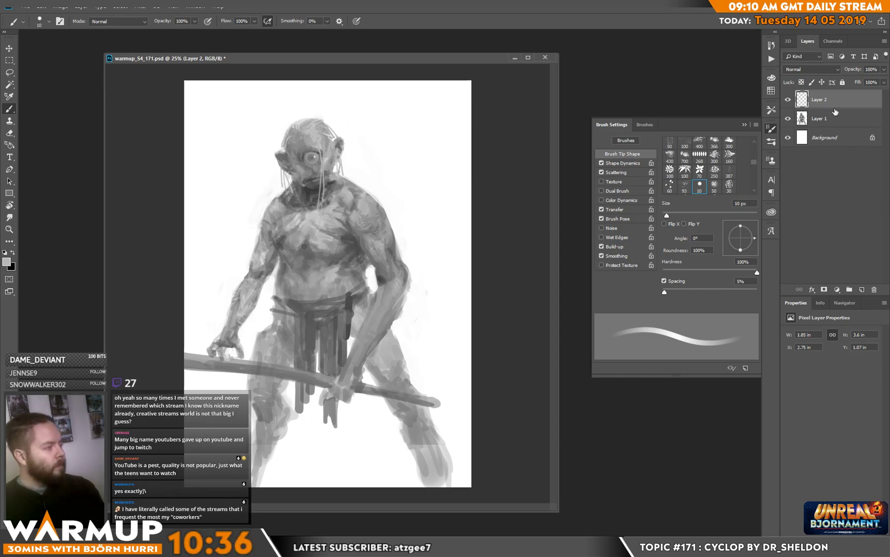
Step: Add a new layer above the hair and set its blending mode to Overlay
{"action": "left_click", "coordinate": [862, 289]}
{"action": "left_click", "coordinate": [809, 69]}
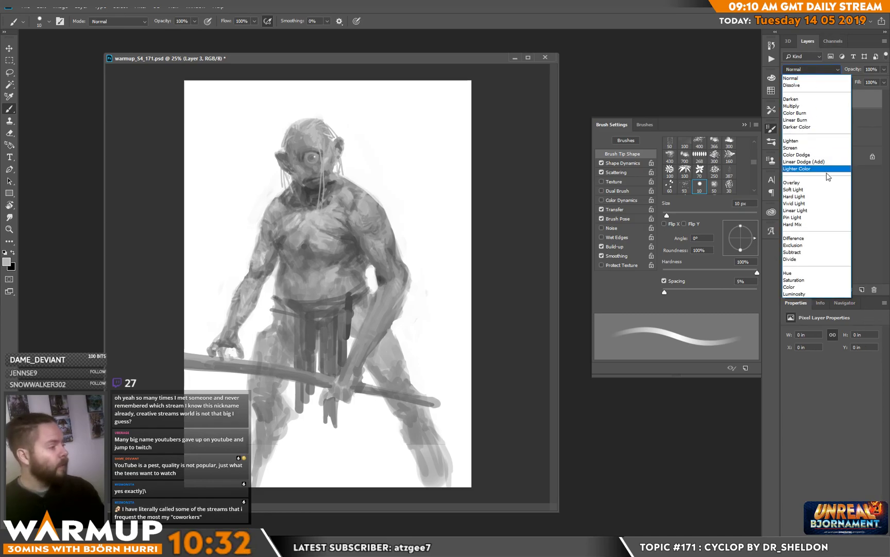
{"action": "left_click", "coordinate": [802, 183]}
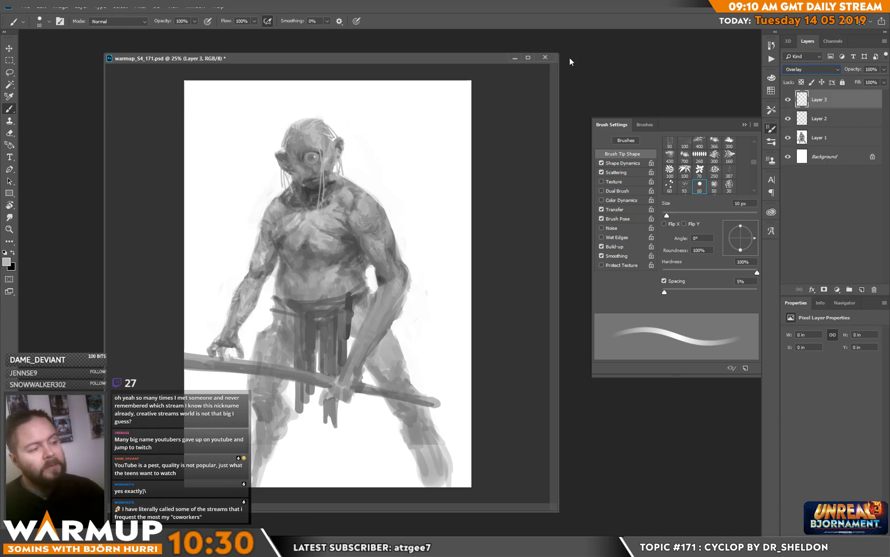
Step: Wash orange over the head, torso and arms on the Overlay layer with a soft round brush at 2874 px
{"action": "left_click", "coordinate": [7, 262]}
{"action": "left_click", "coordinate": [324, 205]}
{"action": "left_click_drag", "start_coordinate": [287, 149], "coordinate": [282, 110]}
{"action": "left_click", "coordinate": [408, 91]}
{"action": "right_click", "coordinate": [373, 124]}
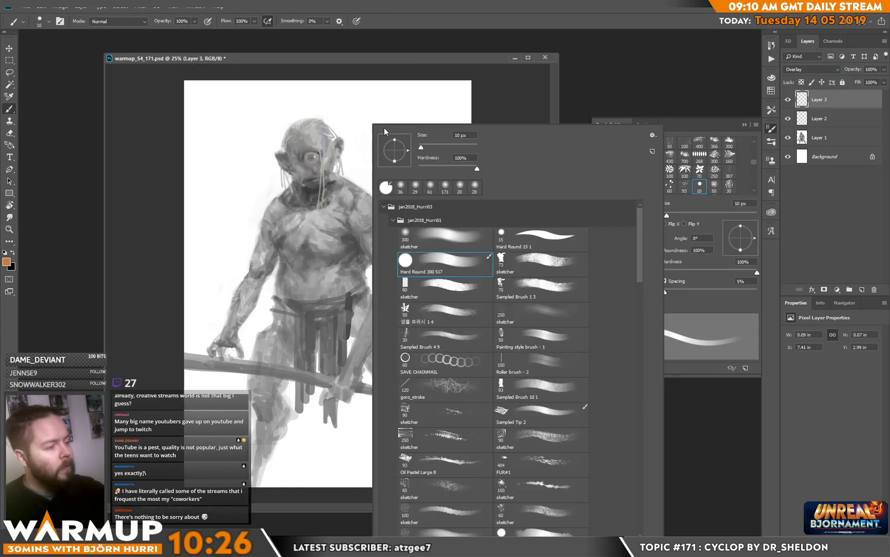
{"action": "left_click", "coordinate": [479, 241]}
{"action": "left_click", "coordinate": [474, 147]}
{"action": "mouse_move", "coordinate": [334, 155]}
{"action": "left_mouse_down"}
{"action": "mouse_move", "coordinate": [316, 181]}
{"action": "mouse_move", "coordinate": [371, 209]}
{"action": "left_mouse_up"}
{"action": "left_click_drag", "start_coordinate": [442, 206], "coordinate": [485, 198]}
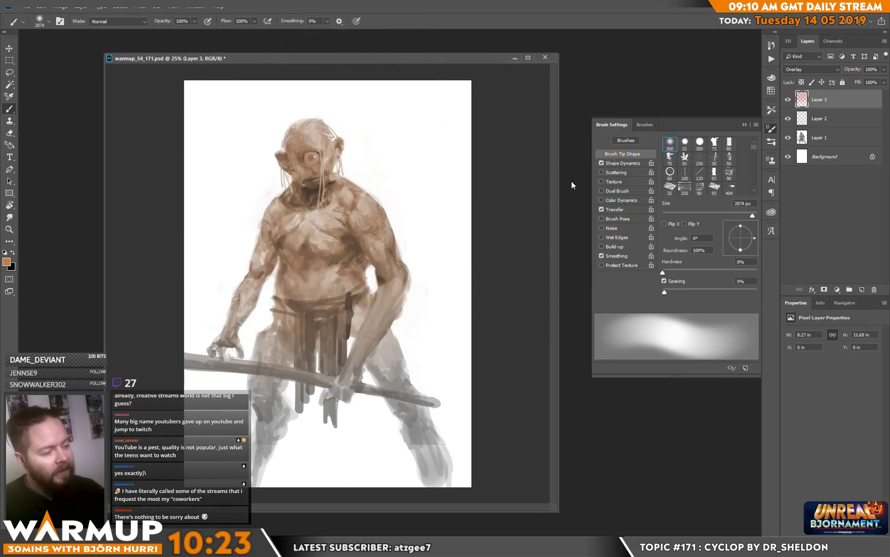
Step: Tint the upper body magenta (#e136e3) with the 2874 px soft brush, and deepen the face with a 243 px brush
{"action": "left_click", "coordinate": [7, 262]}
{"action": "left_click", "coordinate": [323, 114]}
{"action": "left_click", "coordinate": [286, 107]}
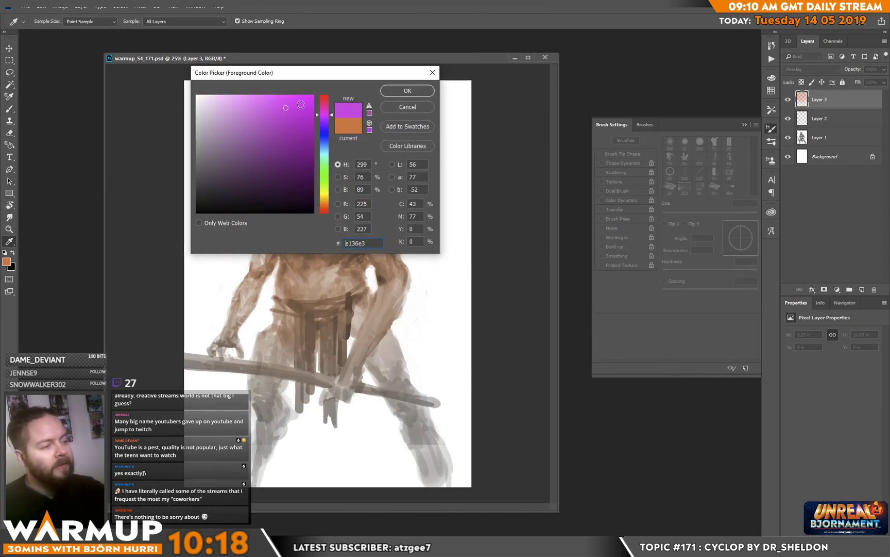
{"action": "left_click", "coordinate": [407, 91]}
{"action": "key", "text": "b"}
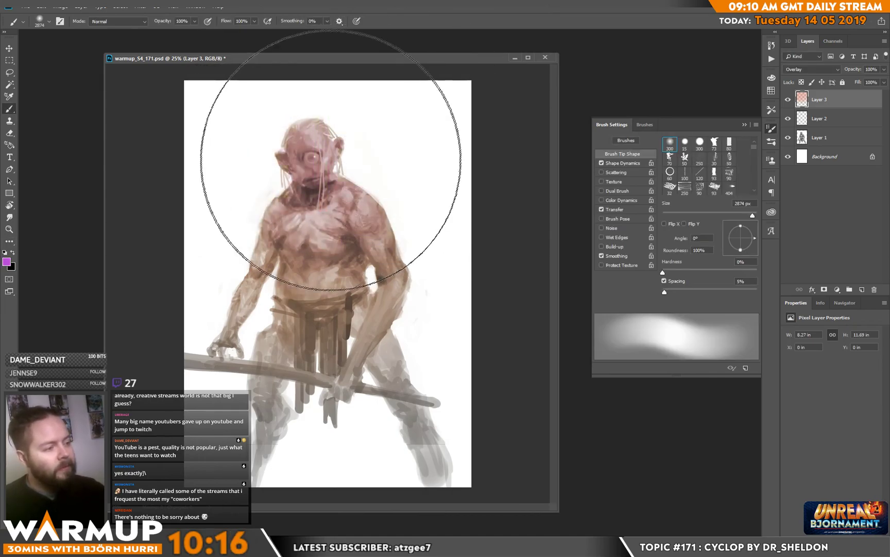
{"action": "right_click", "coordinate": [392, 153]}
{"action": "left_click", "coordinate": [472, 148]}
{"action": "left_click_drag", "start_coordinate": [306, 164], "coordinate": [320, 163]}
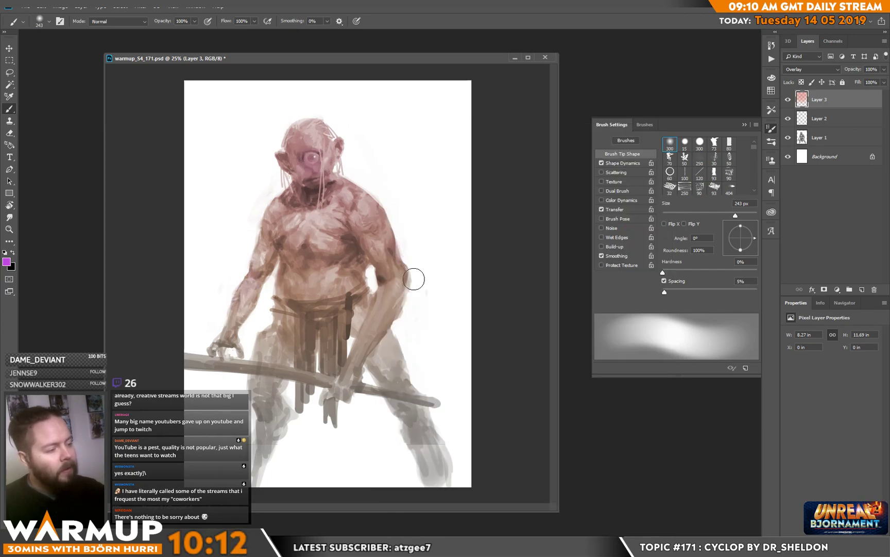
Step: Switch the painting colour to orange and tint the top of the cyclops's head with the 243 px soft brush
{"action": "left_click", "coordinate": [8, 261]}
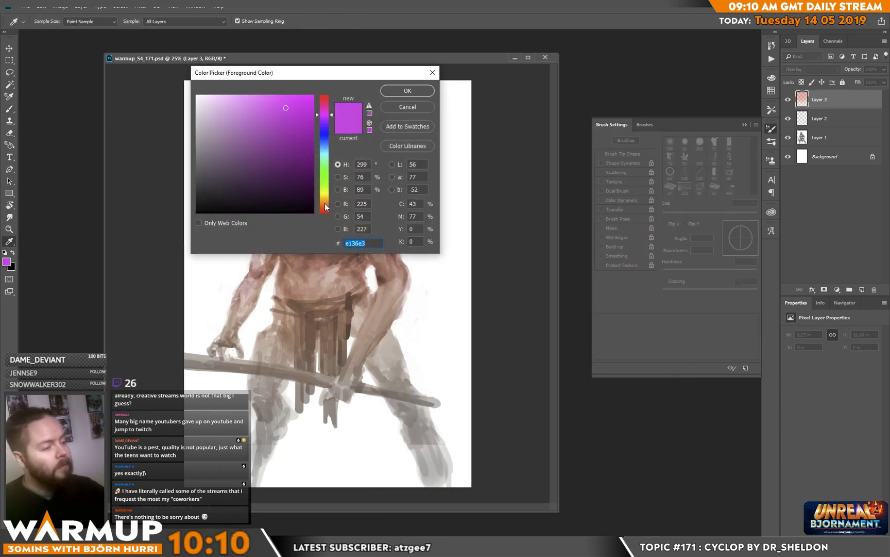
{"action": "left_click", "coordinate": [324, 204]}
{"action": "left_click", "coordinate": [397, 92]}
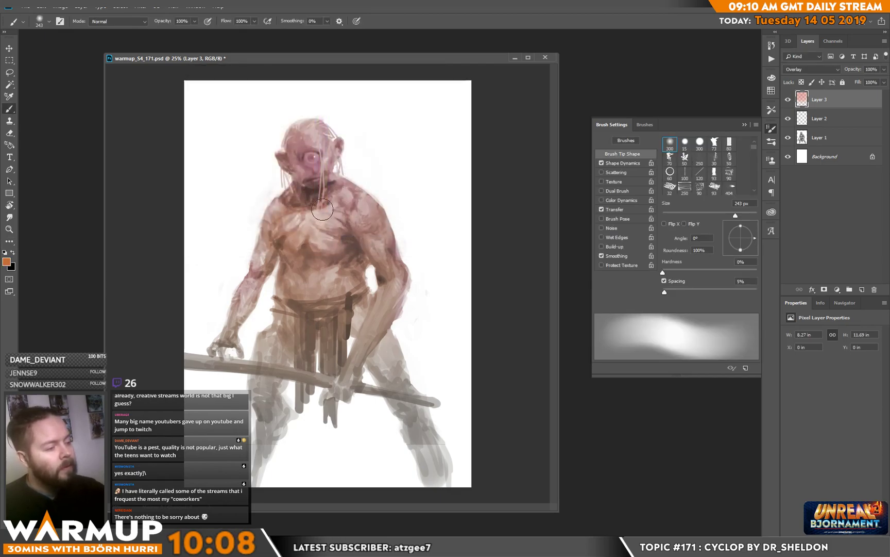
{"action": "mouse_move", "coordinate": [313, 126]}
{"action": "left_mouse_down"}
{"action": "mouse_move", "coordinate": [360, 93]}
{"action": "mouse_move", "coordinate": [329, 125]}
{"action": "mouse_move", "coordinate": [304, 132]}
{"action": "mouse_move", "coordinate": [330, 121]}
{"action": "left_mouse_up"}
Step: Paint white around the mouth and chin with a soft 95 px brush on the Overlay layer
{"action": "left_click", "coordinate": [424, 129], "text": "alt"}
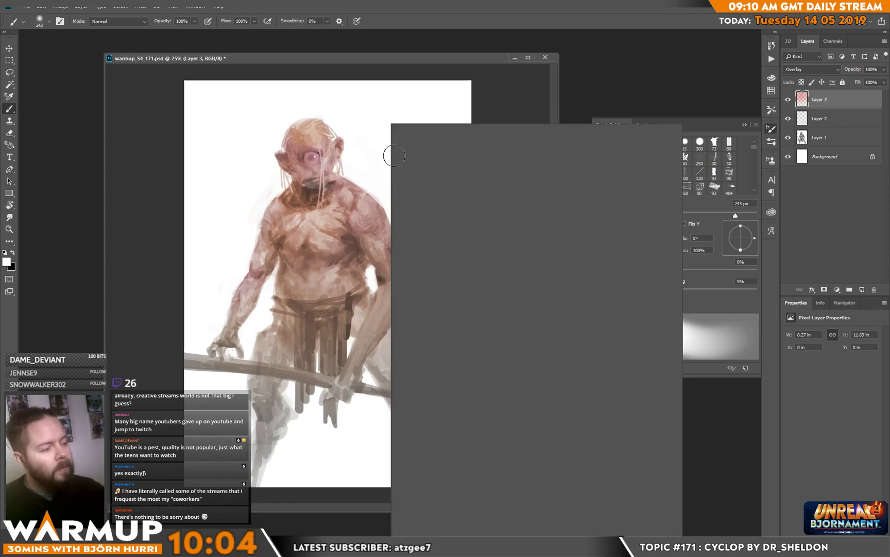
{"action": "right_click", "coordinate": [320, 177]}
{"action": "left_click", "coordinate": [313, 185], "text": "alt"}
{"action": "left_click", "coordinate": [491, 175], "text": "alt"}
{"action": "mouse_move", "coordinate": [320, 182]}
{"action": "left_mouse_down"}
{"action": "mouse_move", "coordinate": [297, 181]}
{"action": "mouse_move", "coordinate": [323, 187]}
{"action": "left_mouse_up"}
{"action": "left_click", "coordinate": [378, 149], "text": "alt"}
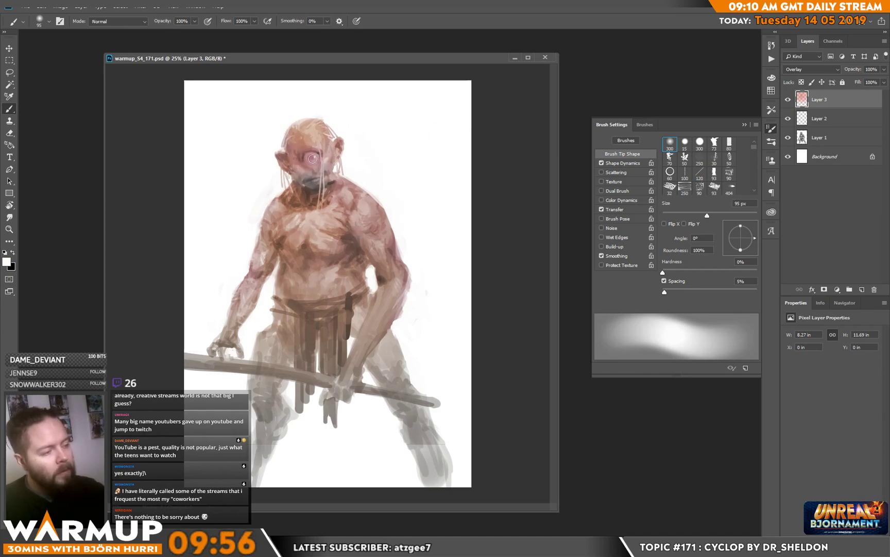
Step: Choose a grey foreground colour and paint it over the cyclops's eyeball
{"action": "left_click", "coordinate": [7, 263]}
{"action": "left_click", "coordinate": [233, 192]}
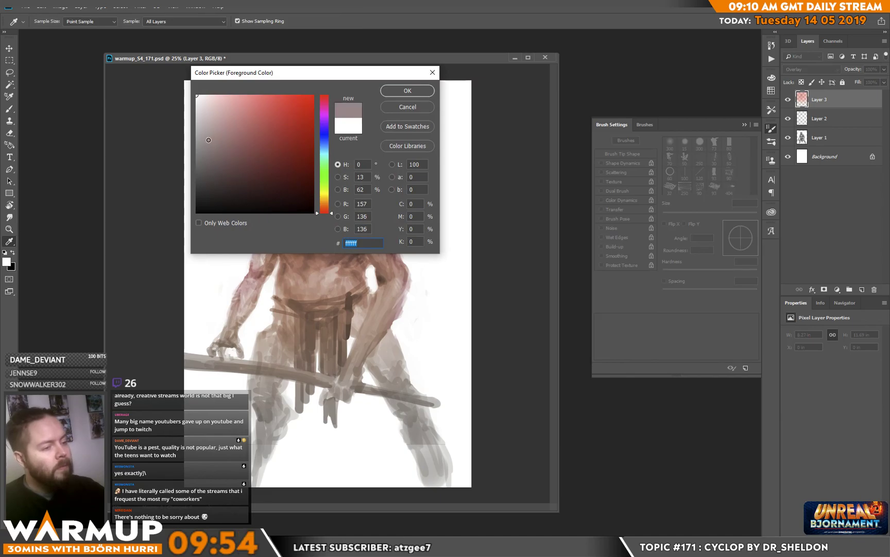
{"action": "left_click", "coordinate": [408, 90]}
{"action": "key", "text": "e"}
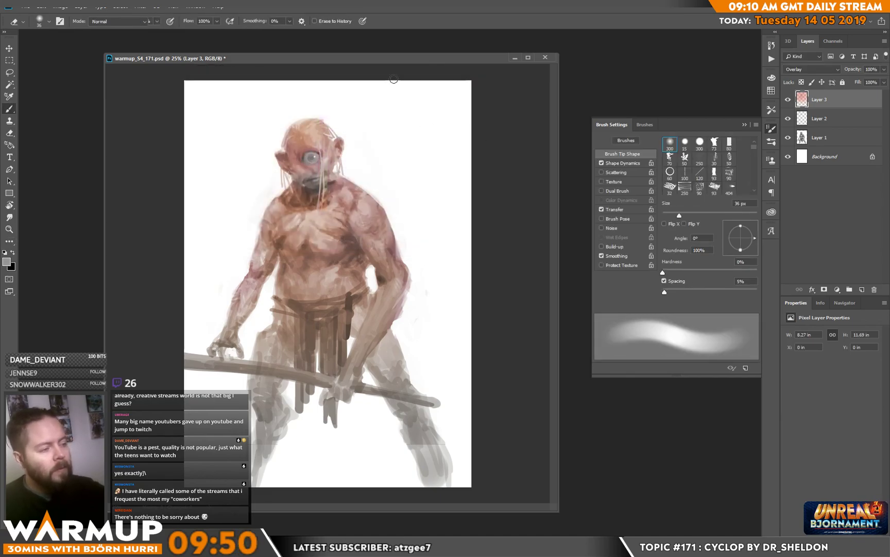
Step: Pick a light red and tint the cyclops's ears with a soft 36 px brush
{"action": "key", "text": "i"}
{"action": "left_click", "coordinate": [7, 262]}
{"action": "left_click", "coordinate": [273, 133]}
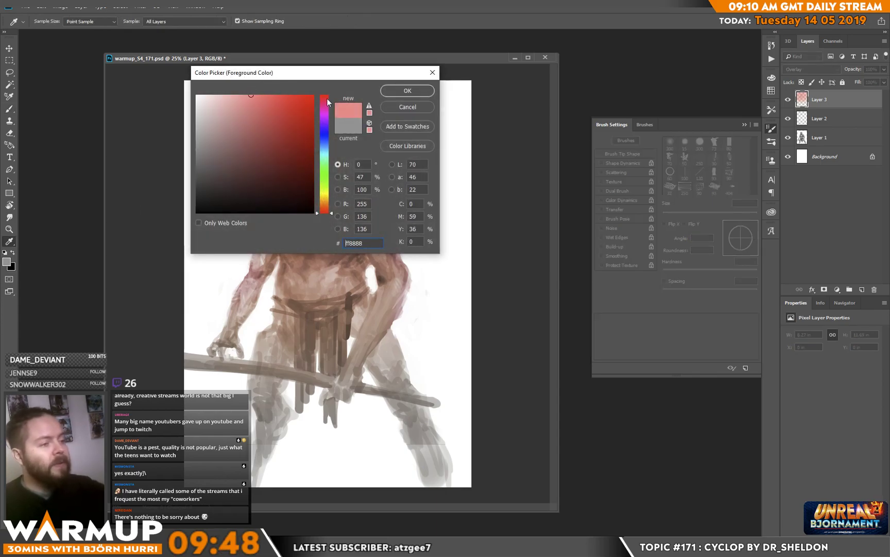
{"action": "left_click", "coordinate": [407, 91]}
{"action": "key", "text": "b"}
{"action": "right_click", "coordinate": [337, 147]}
{"action": "left_click", "coordinate": [395, 147]}
{"action": "left_click_drag", "start_coordinate": [282, 159], "coordinate": [283, 166]}
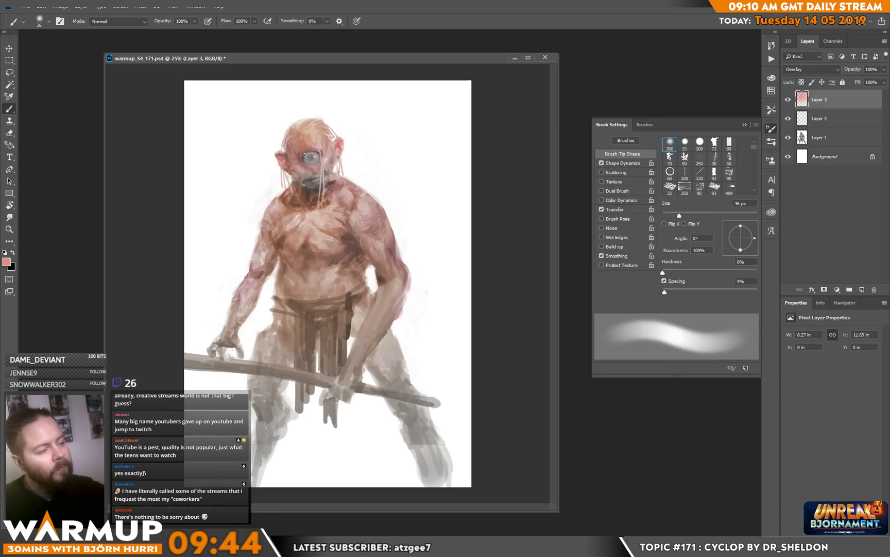
Step: Add light red accents to the shoulder, elbow, both hands and the side of the chest with the 36 px brush
{"action": "left_click_drag", "start_coordinate": [369, 195], "coordinate": [384, 211]}
{"action": "left_click_drag", "start_coordinate": [403, 263], "coordinate": [408, 289]}
{"action": "left_click_drag", "start_coordinate": [336, 382], "coordinate": [351, 406]}
{"action": "left_click_drag", "start_coordinate": [211, 346], "coordinate": [232, 336]}
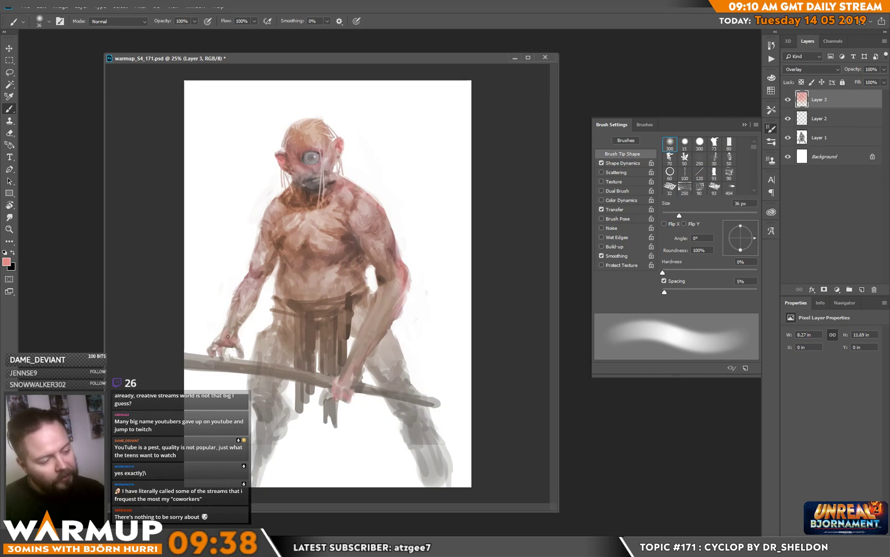
{"action": "left_click_drag", "start_coordinate": [290, 241], "coordinate": [286, 257]}
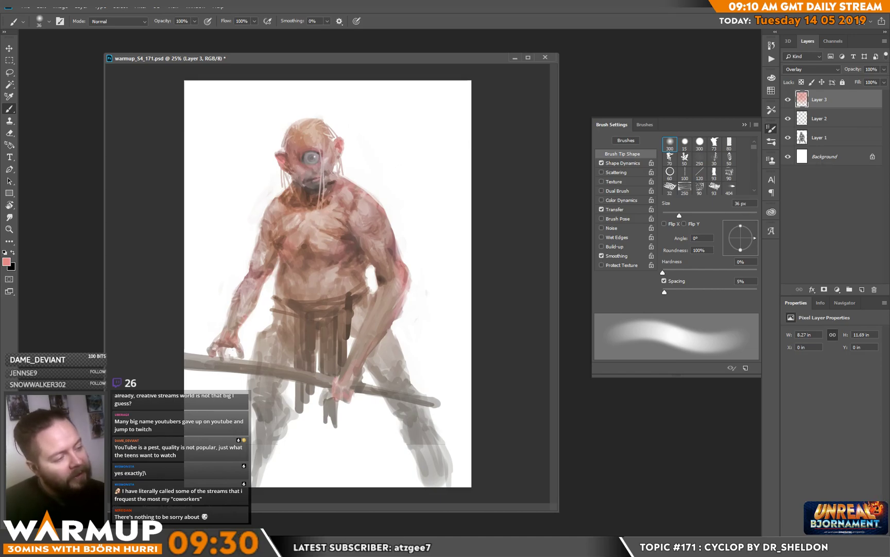
Step: Change the colour to pale teal and tint the iris of the eye
{"action": "left_click", "coordinate": [5, 261]}
{"action": "left_click", "coordinate": [324, 158]}
{"action": "left_click", "coordinate": [407, 91]}
{"action": "key", "text": "e"}
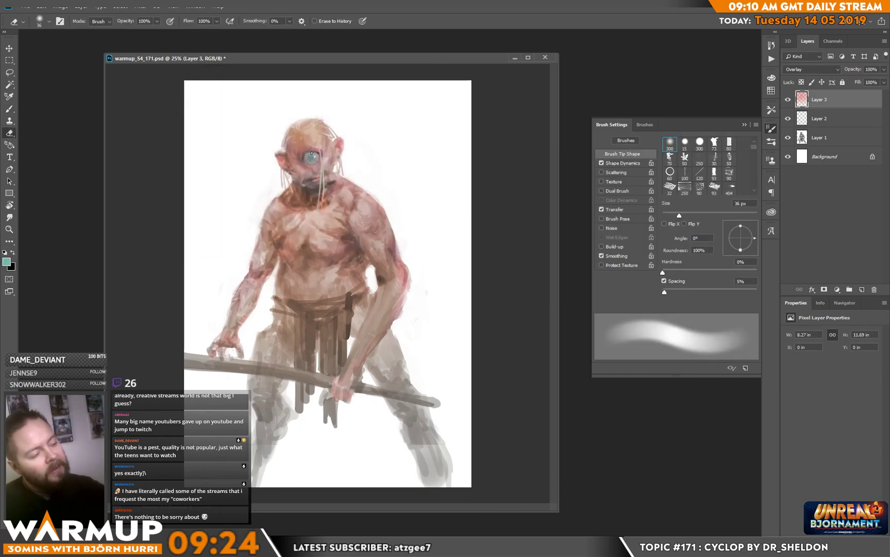
{"action": "key", "text": "b"}
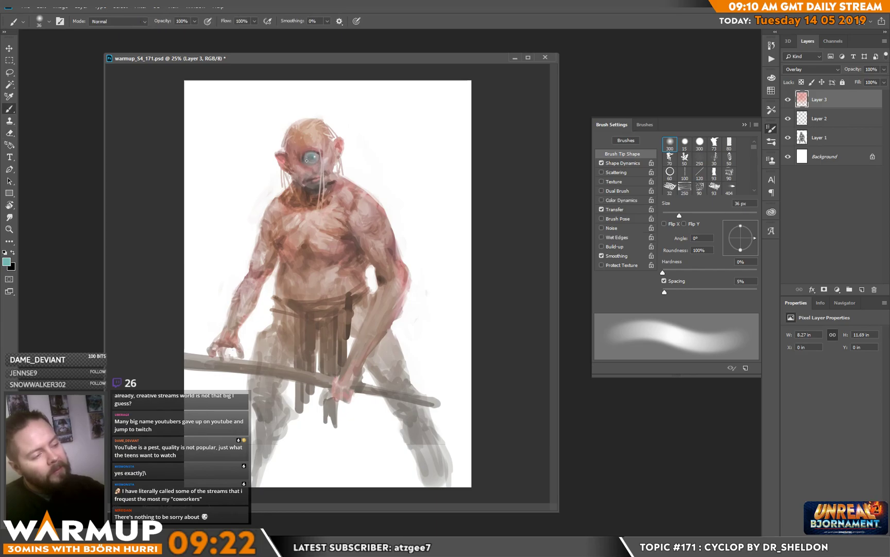
Step: Pick a saturated red-orange and add fine touches around the eye with a soft 14 px brush
{"action": "left_click", "coordinate": [7, 262]}
{"action": "left_click", "coordinate": [324, 208]}
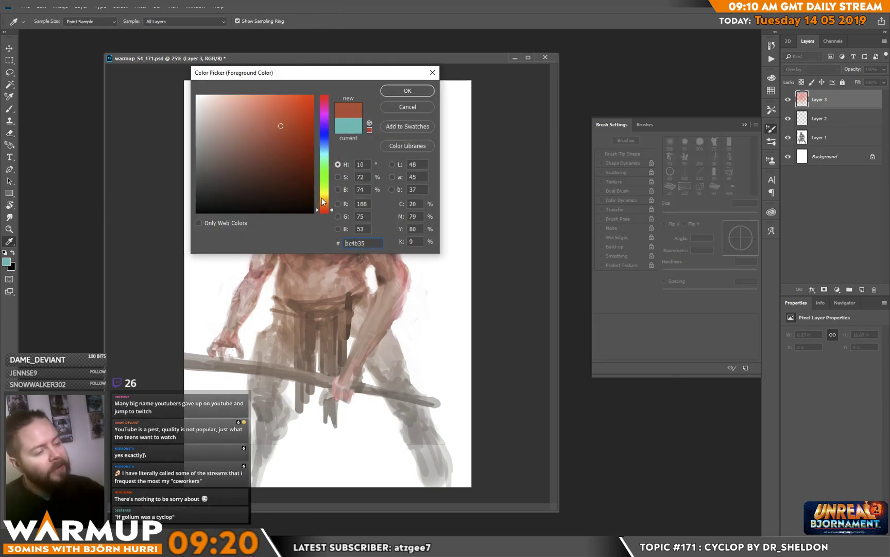
{"action": "left_click", "coordinate": [308, 96]}
{"action": "left_click", "coordinate": [405, 92]}
{"action": "right_click", "coordinate": [371, 155]}
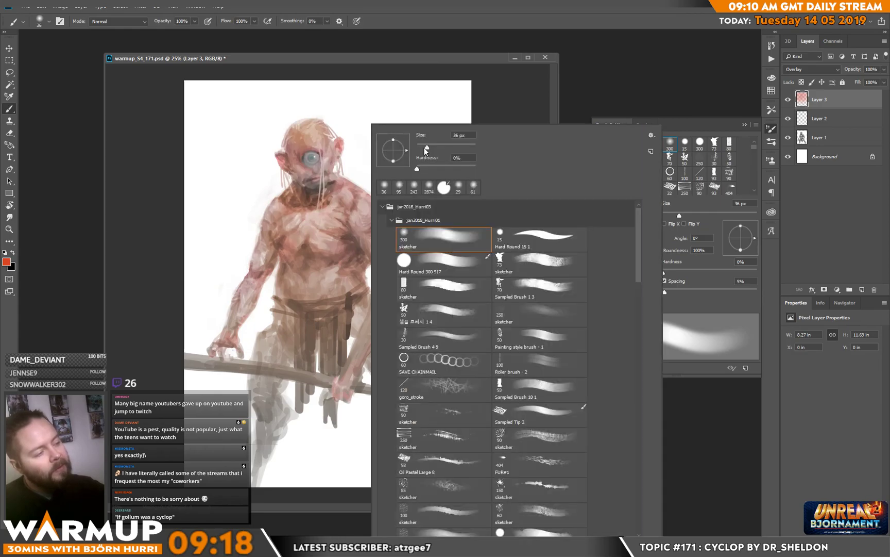
{"action": "left_click_drag", "start_coordinate": [425, 147], "coordinate": [420, 147]}
{"action": "left_click", "coordinate": [303, 158]}
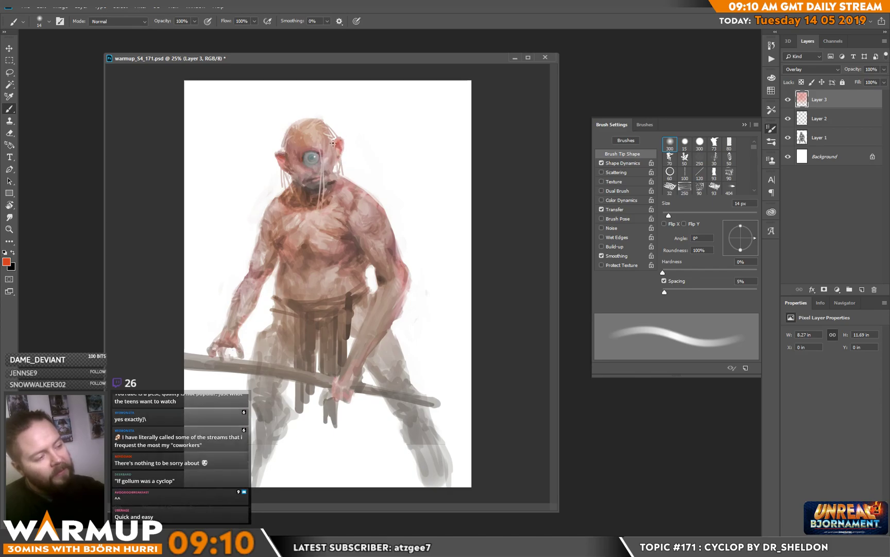
Step: Enlarge the brush to 37 px and add more red-orange touches to the head and eye area
{"action": "right_click", "coordinate": [341, 156]}
{"action": "left_click", "coordinate": [409, 148]}
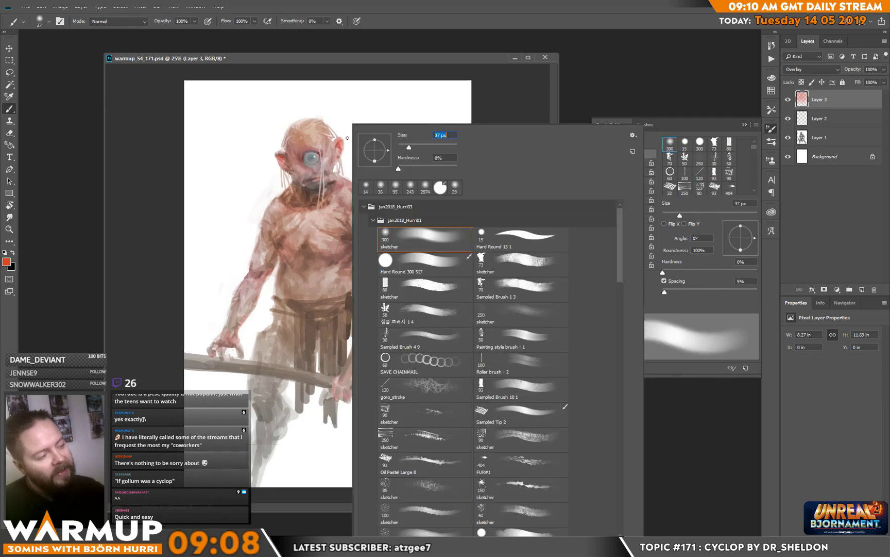
{"action": "left_click", "coordinate": [321, 115]}
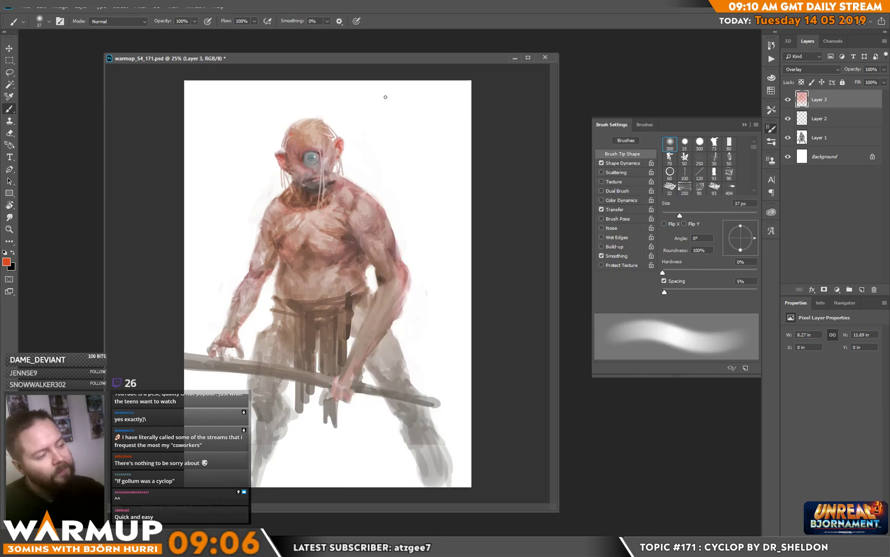
{"action": "left_click", "coordinate": [305, 158], "text": "alt"}
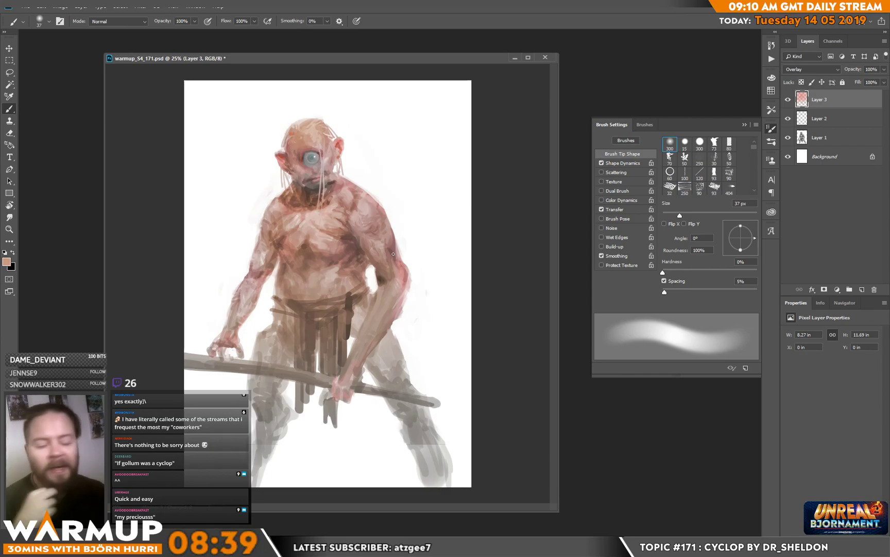
Step: Choose a muted brown (#987d72) and tint the belly and waist with a soft 136 px brush
{"action": "right_click", "coordinate": [431, 148]}
{"action": "left_click_drag", "start_coordinate": [422, 147], "coordinate": [445, 148]}
{"action": "left_click", "coordinate": [485, 104]}
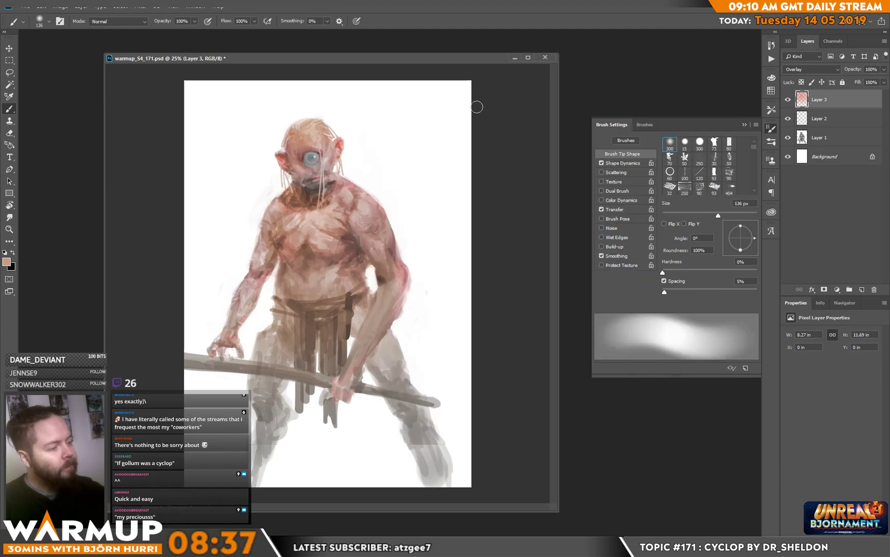
{"action": "left_click", "coordinate": [7, 263]}
{"action": "left_click", "coordinate": [225, 142]}
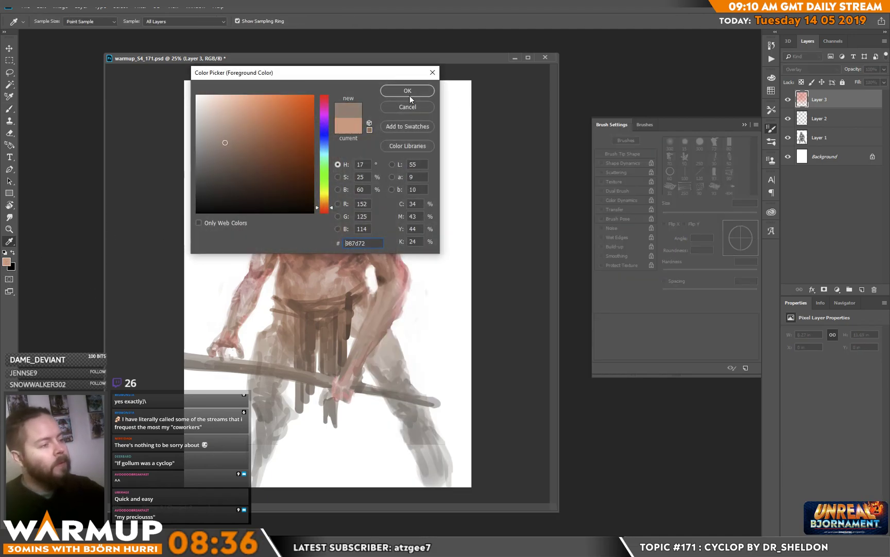
{"action": "left_click", "coordinate": [407, 92]}
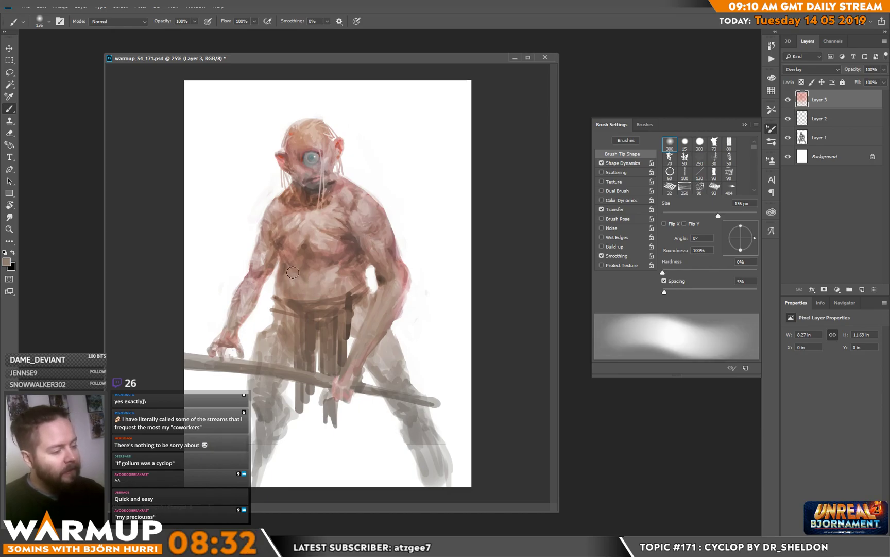
Step: Sample the reddish tone of the elbow and tint the knees and legs with the 136 px brush
{"action": "key", "text": "x"}
{"action": "left_click", "coordinate": [408, 269], "text": "alt"}
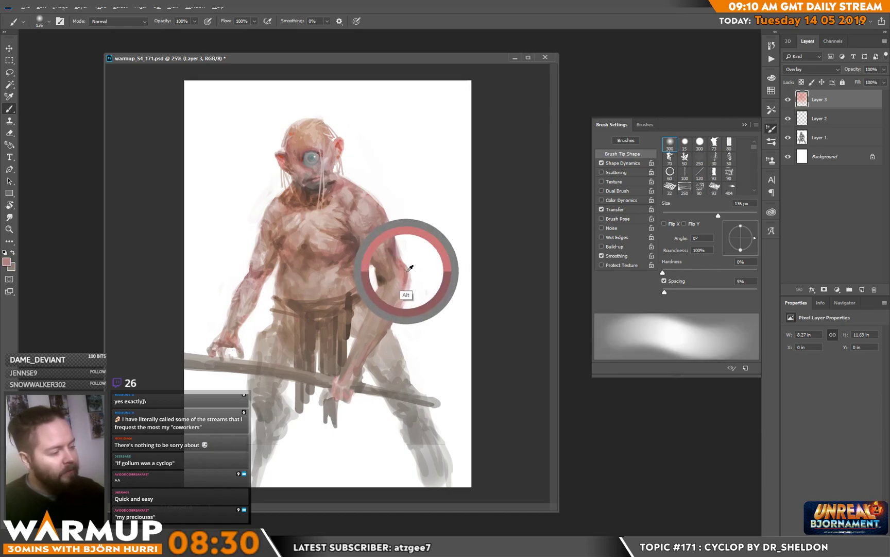
{"action": "mouse_move", "coordinate": [254, 467]}
{"action": "left_mouse_down"}
{"action": "mouse_move", "coordinate": [265, 411]}
{"action": "mouse_move", "coordinate": [257, 396]}
{"action": "left_mouse_up"}
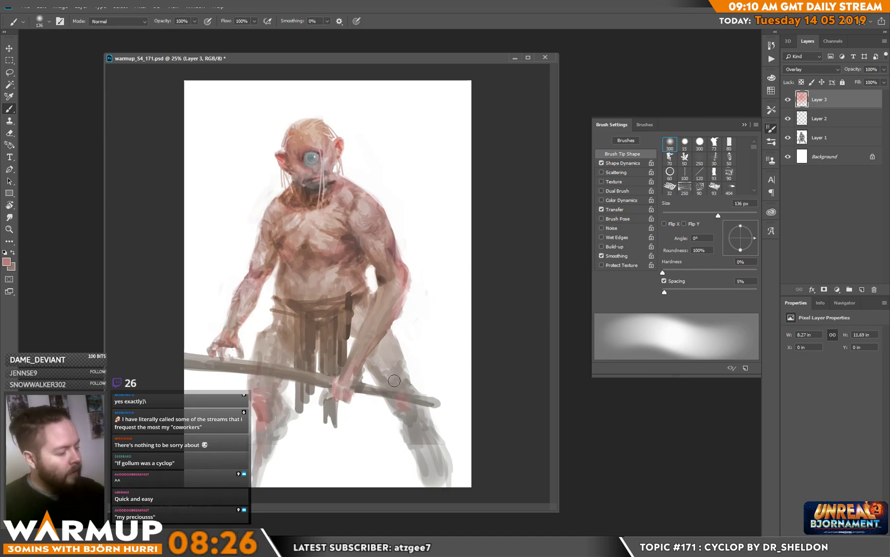
{"action": "key", "text": "e"}
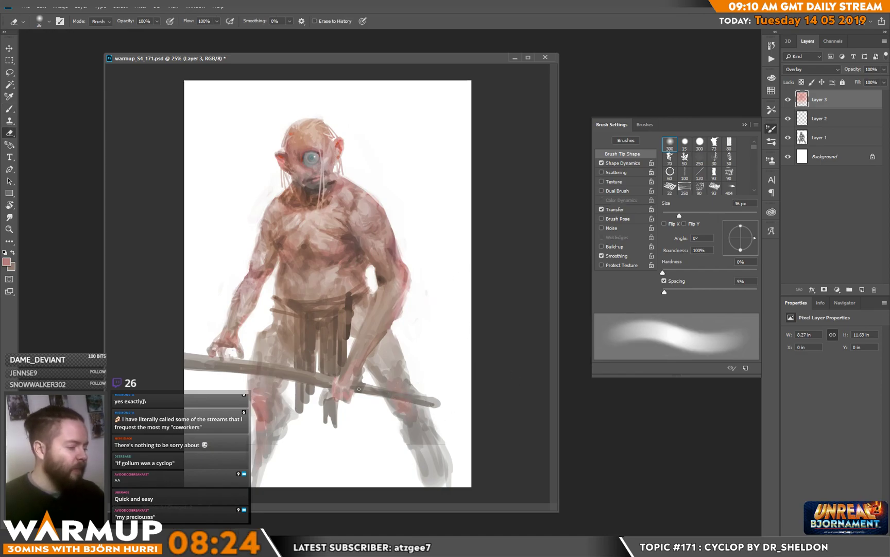
{"action": "key", "text": "b"}
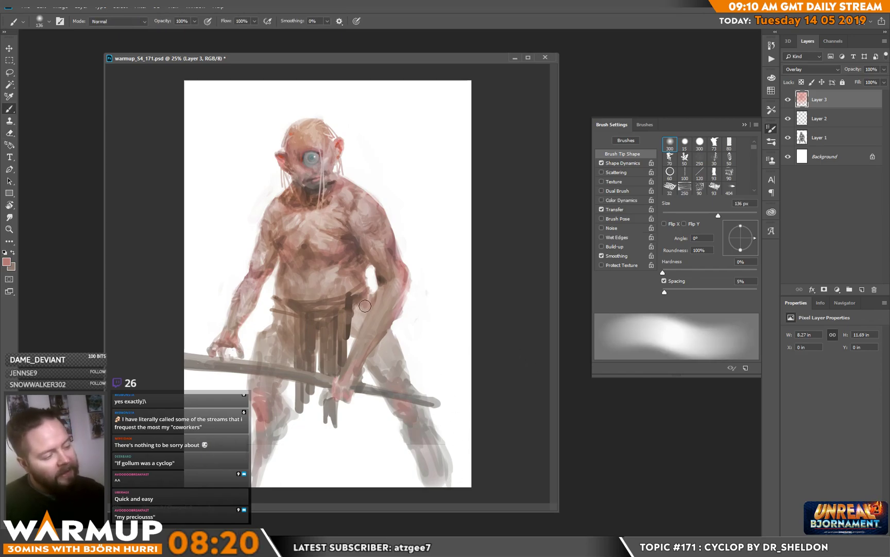
Step: Pick a muted blue and cool the shadowed skin of the torso and arms with the 136 px brush
{"action": "left_click", "coordinate": [7, 261]}
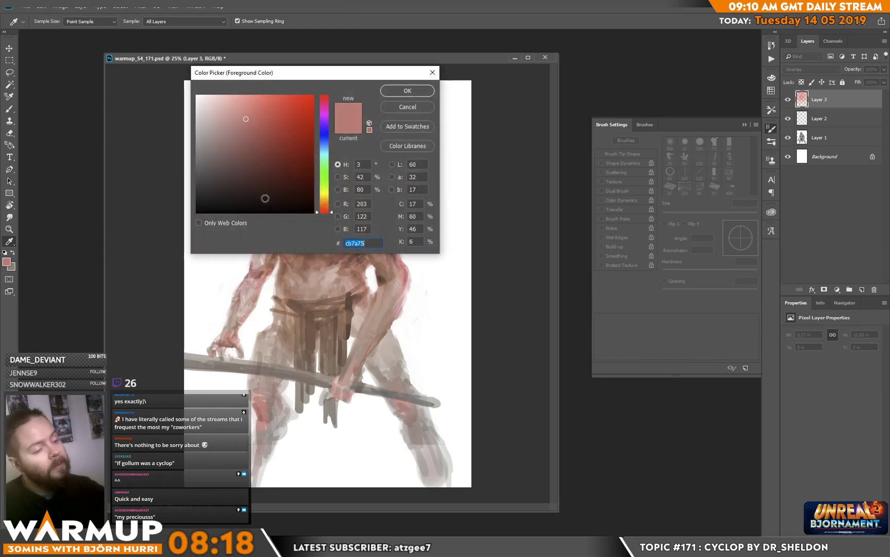
{"action": "left_click", "coordinate": [324, 146]}
{"action": "left_click", "coordinate": [255, 146]}
{"action": "left_click", "coordinate": [405, 91]}
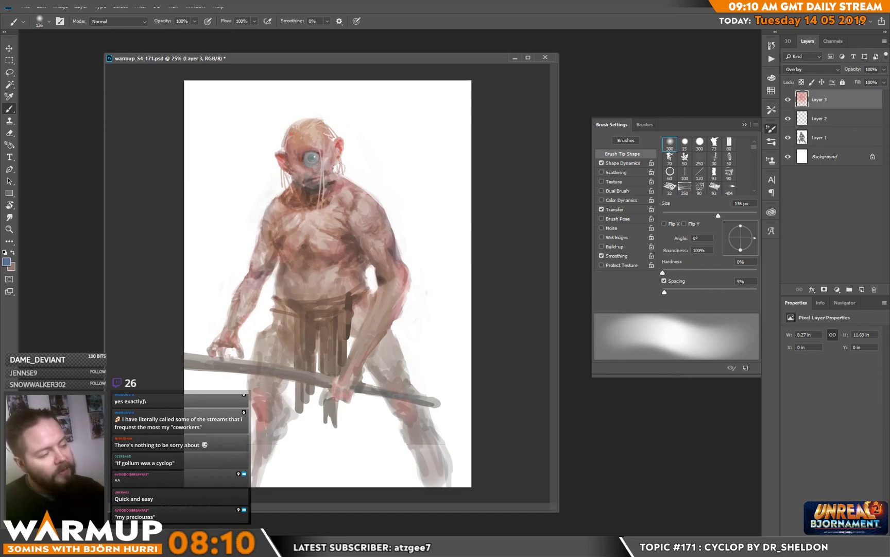
{"action": "left_click", "coordinate": [282, 180], "text": "alt"}
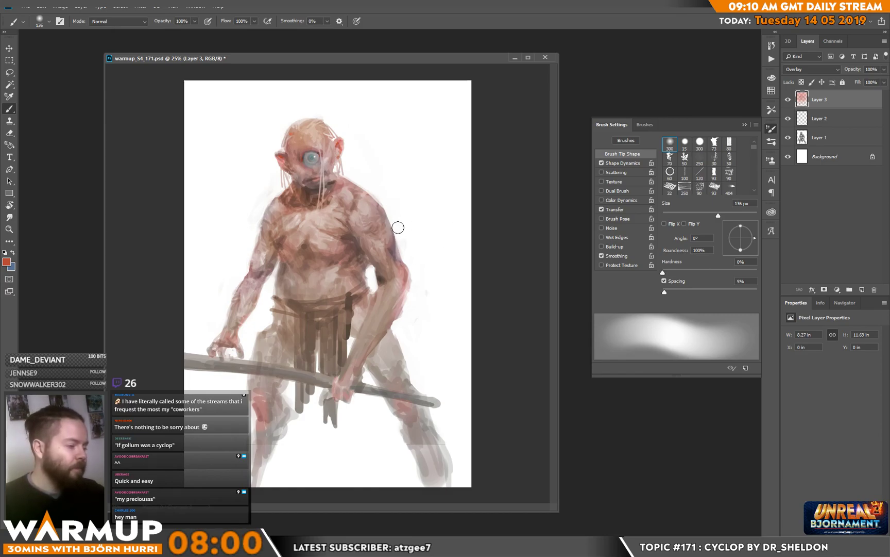
Step: Add red accents to the upper arms with a 66 px soft brush and to the chest with a 23 px one
{"action": "right_click", "coordinate": [418, 251]}
{"action": "left_click", "coordinate": [477, 147]}
{"action": "left_click", "coordinate": [373, 239]}
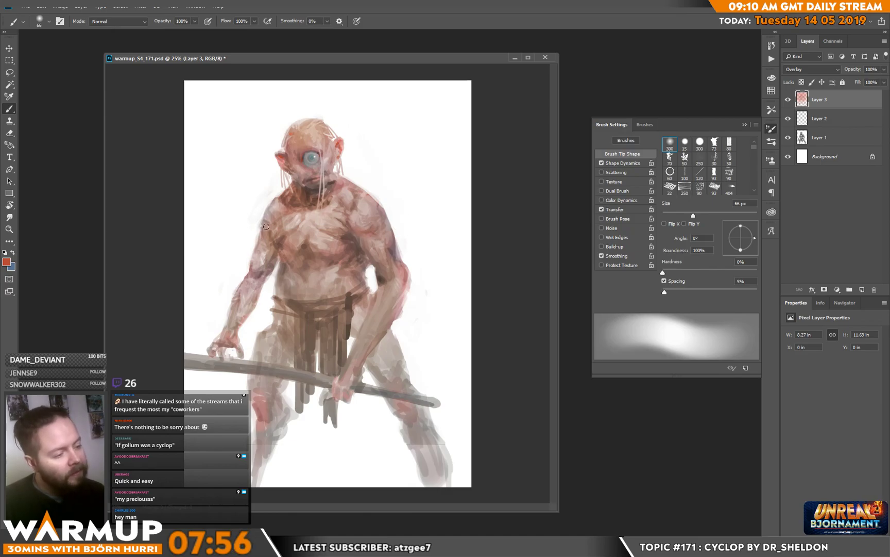
{"action": "right_click", "coordinate": [335, 199]}
{"action": "left_click", "coordinate": [393, 150]}
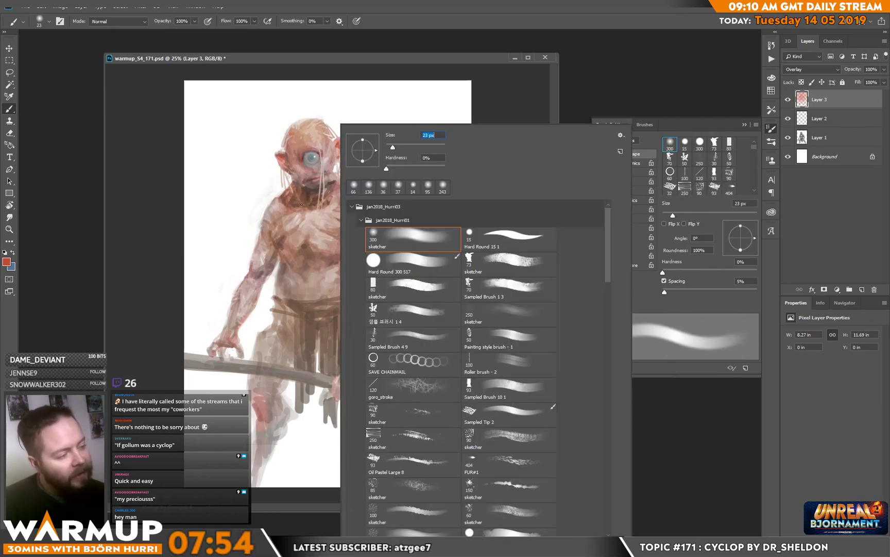
{"action": "left_click", "coordinate": [293, 222]}
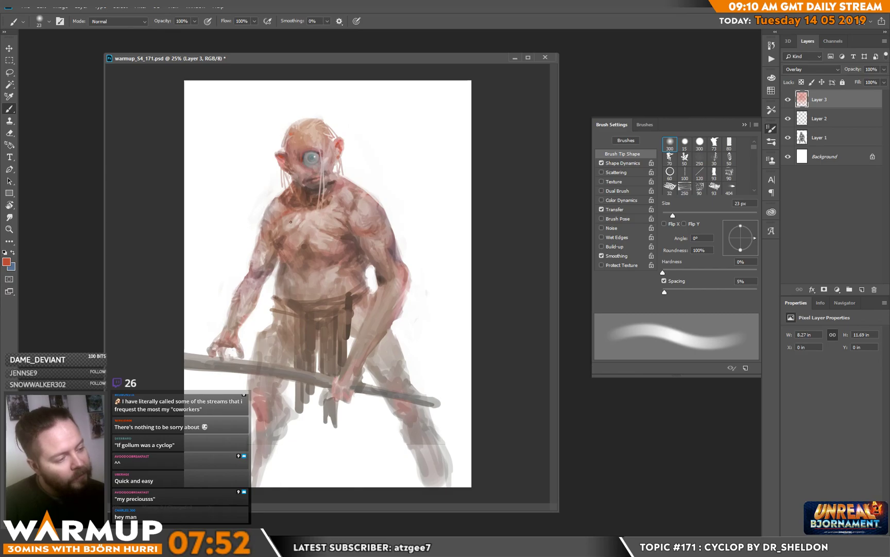
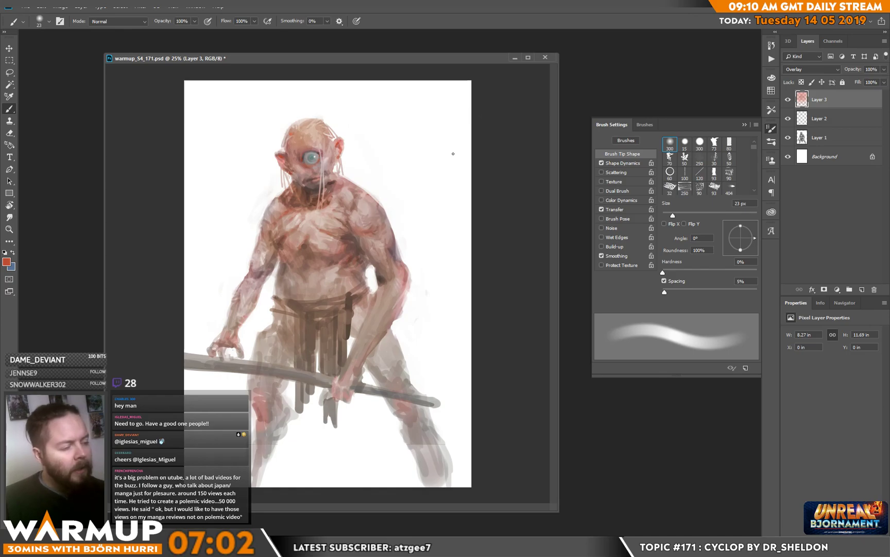
Step: Pick a light blue and add cool tints to the torso and arm skin with the 23 px soft brush
{"action": "left_click", "coordinate": [415, 175], "text": "alt"}
{"action": "left_click", "coordinate": [7, 262]}
{"action": "left_click", "coordinate": [233, 105]}
{"action": "left_click", "coordinate": [405, 89]}
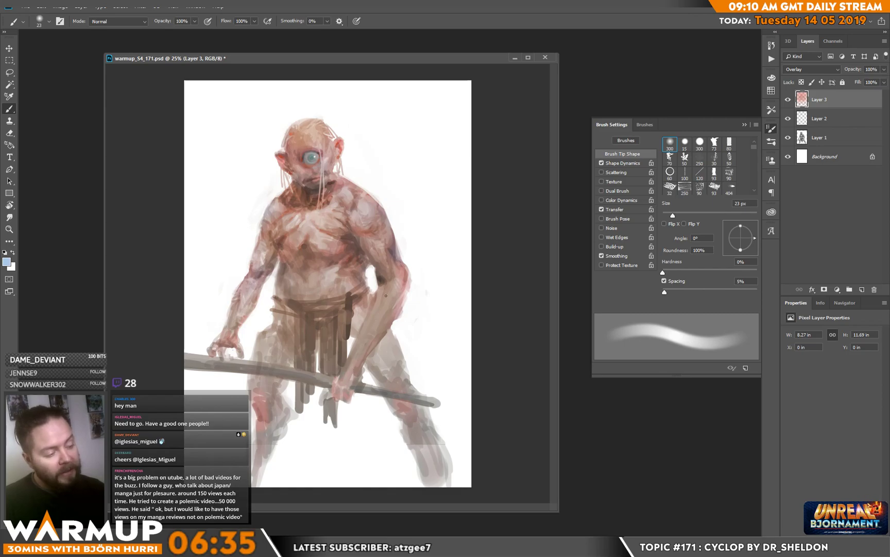
Step: Pick a light red as the second colour and alternate it with the light blue to vary the skin tints
{"action": "key", "text": "x"}
{"action": "left_click", "coordinate": [7, 262]}
{"action": "left_click", "coordinate": [283, 134]}
{"action": "left_click", "coordinate": [408, 91]}
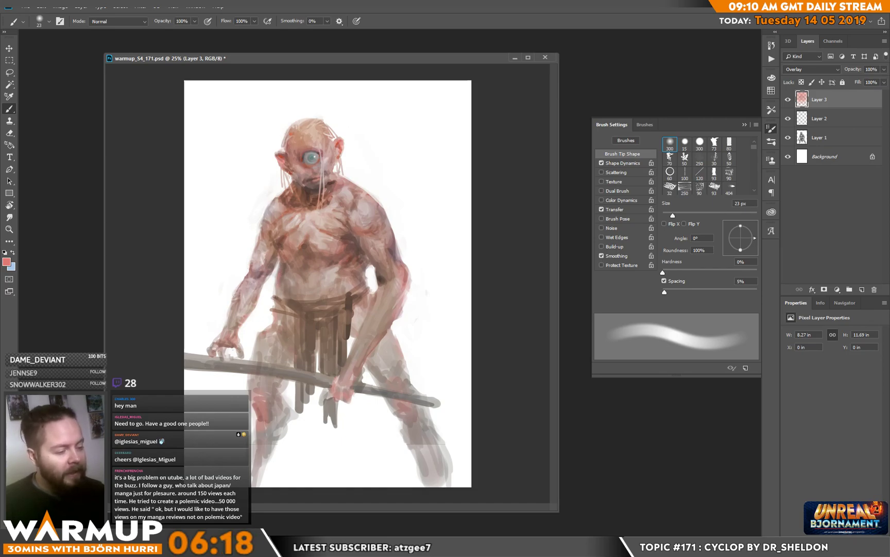
{"action": "key", "text": "x"}
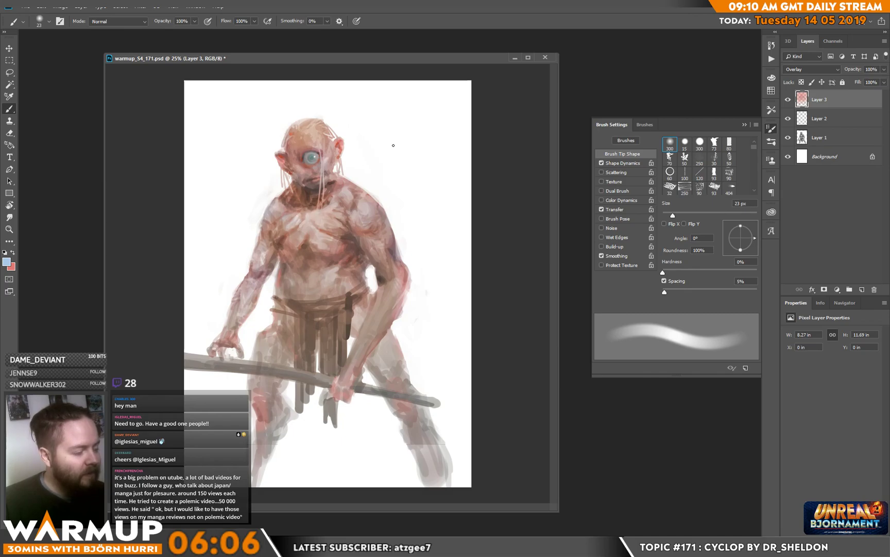
{"action": "key", "text": "x"}
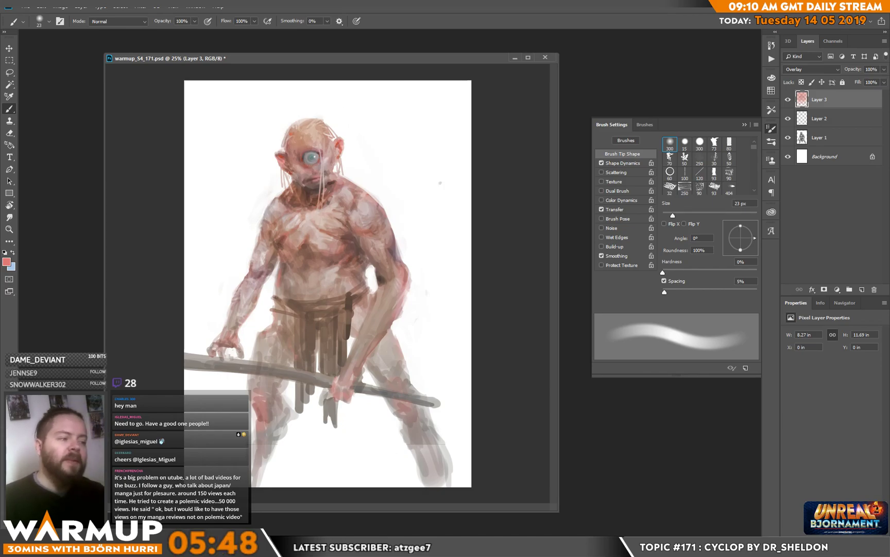
Step: Reduce the soft brush to 14 px, sample a skin tone from the chest and add a new layer above Layer 3
{"action": "right_click", "coordinate": [343, 146]}
{"action": "left_click", "coordinate": [385, 147]}
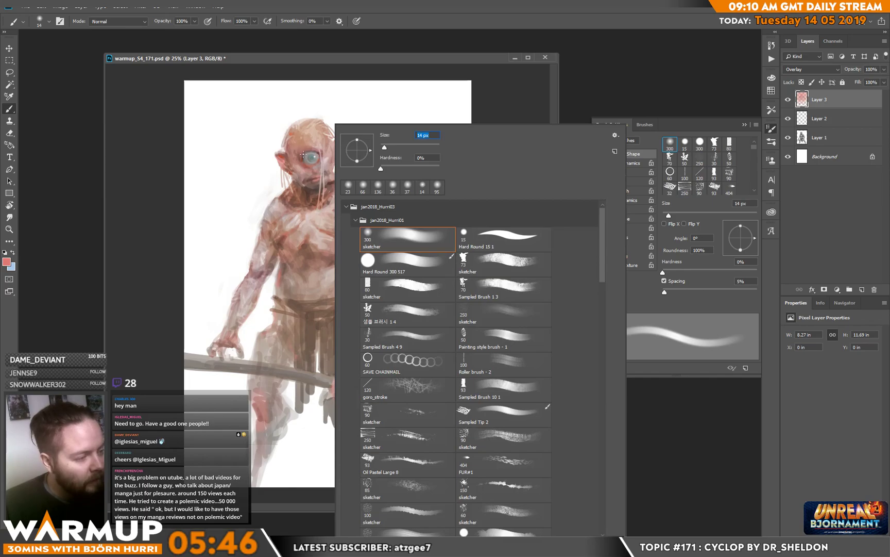
{"action": "key", "text": "Return"}
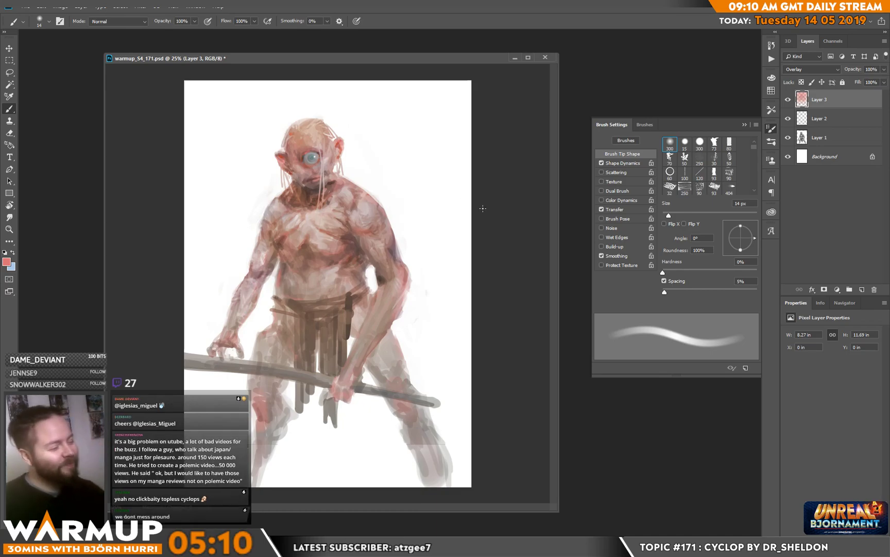
{"action": "left_click", "coordinate": [288, 231], "text": "alt"}
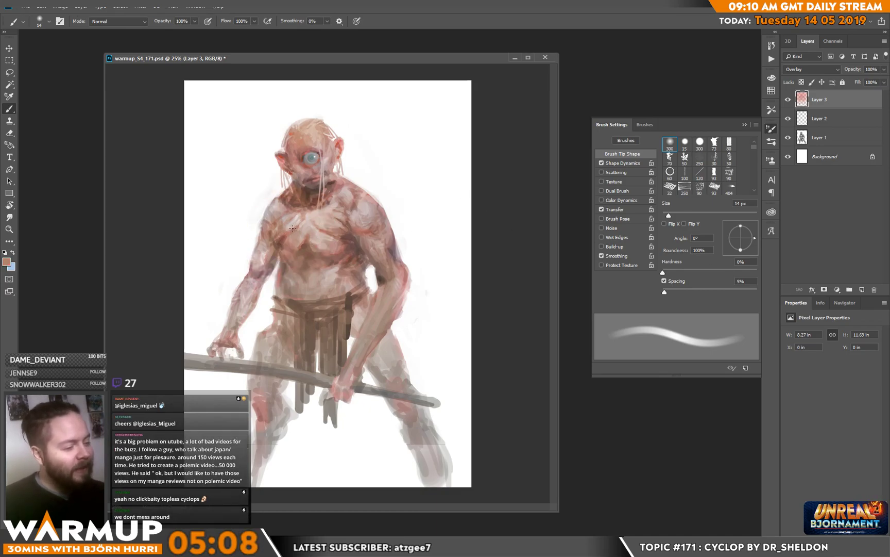
{"action": "left_click", "coordinate": [862, 289]}
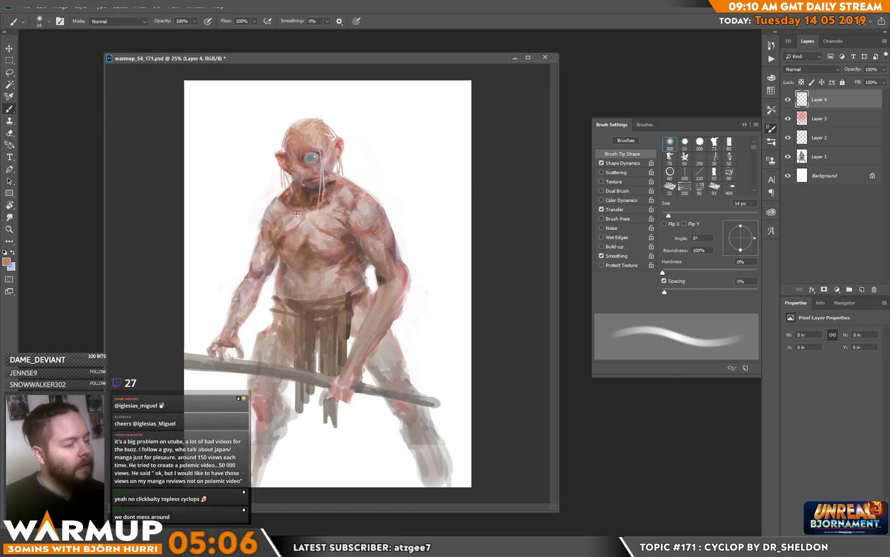
Step: Paint small strokes over the chest muscles on the new layer, sampling dark and mid skin tones from the figure
{"action": "left_click_drag", "start_coordinate": [292, 228], "coordinate": [280, 235]}
{"action": "left_click", "coordinate": [278, 248], "text": "alt"}
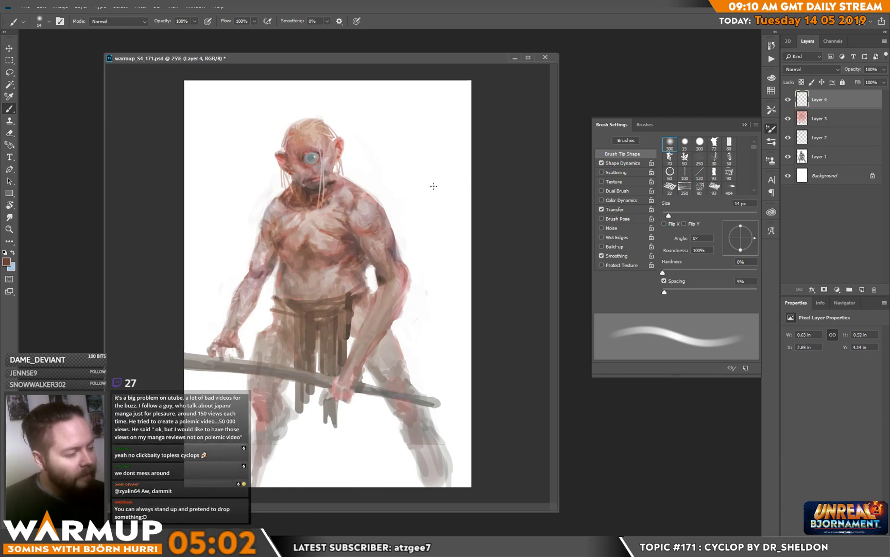
{"action": "left_click", "coordinate": [332, 248], "text": "alt"}
{"action": "left_click_drag", "start_coordinate": [338, 223], "coordinate": [344, 230]}
{"action": "left_click", "coordinate": [278, 240], "text": "alt"}
{"action": "left_click", "coordinate": [309, 242], "text": "alt"}
{"action": "left_click_drag", "start_coordinate": [305, 241], "coordinate": [307, 249]}
{"action": "left_click", "coordinate": [307, 243], "text": "alt"}
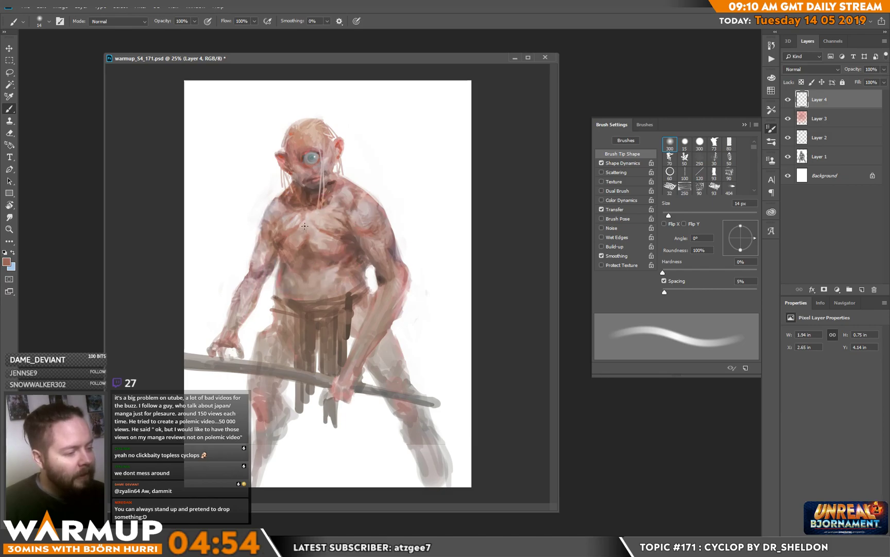
Step: Refine the breastbone, collarbone and neck with strokes in skin tones sampled from the chest and neck
{"action": "left_click", "coordinate": [305, 230], "text": "alt"}
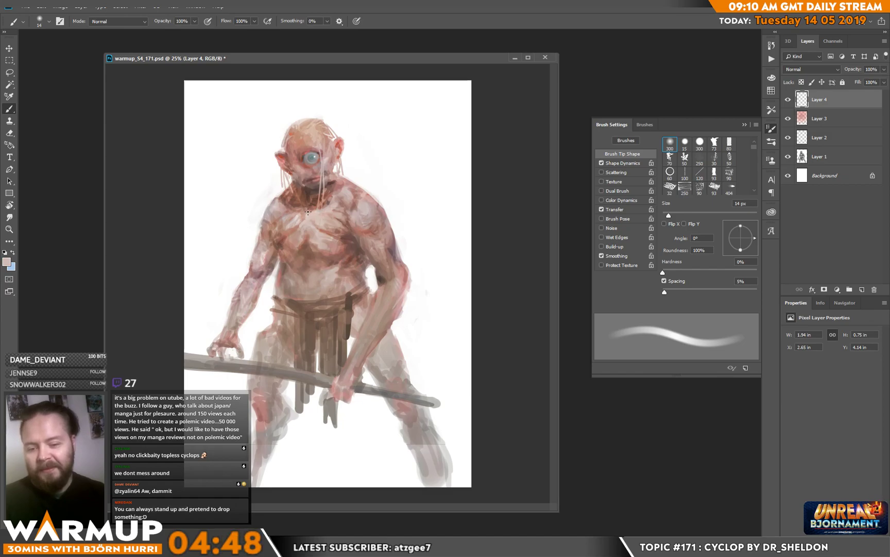
{"action": "left_click", "coordinate": [308, 260], "text": "alt"}
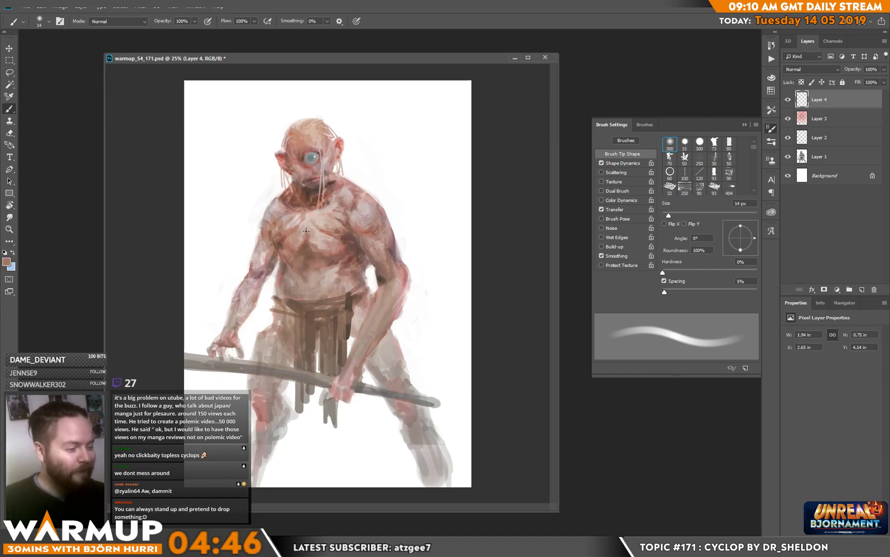
{"action": "left_click_drag", "start_coordinate": [311, 212], "coordinate": [308, 220]}
{"action": "left_click", "coordinate": [309, 212], "text": "alt"}
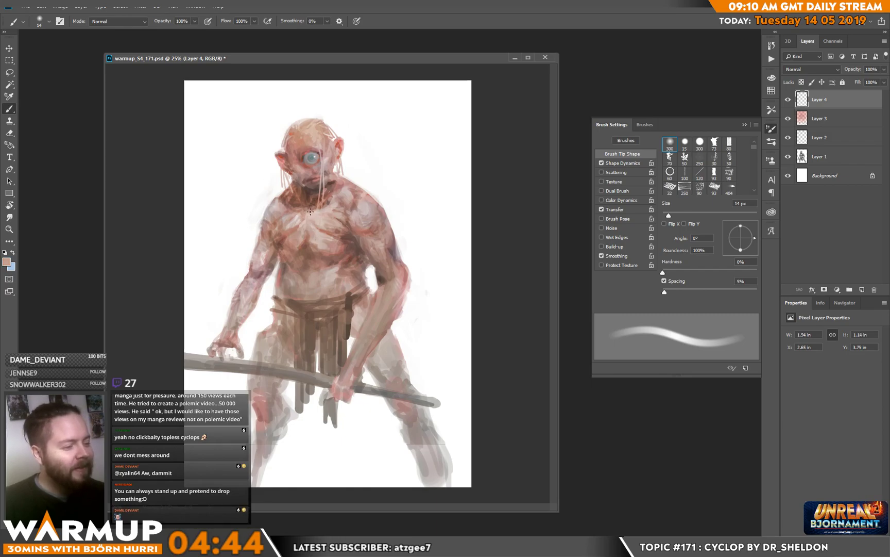
{"action": "left_click_drag", "start_coordinate": [329, 189], "coordinate": [331, 175]}
{"action": "left_click", "coordinate": [333, 183], "text": "alt"}
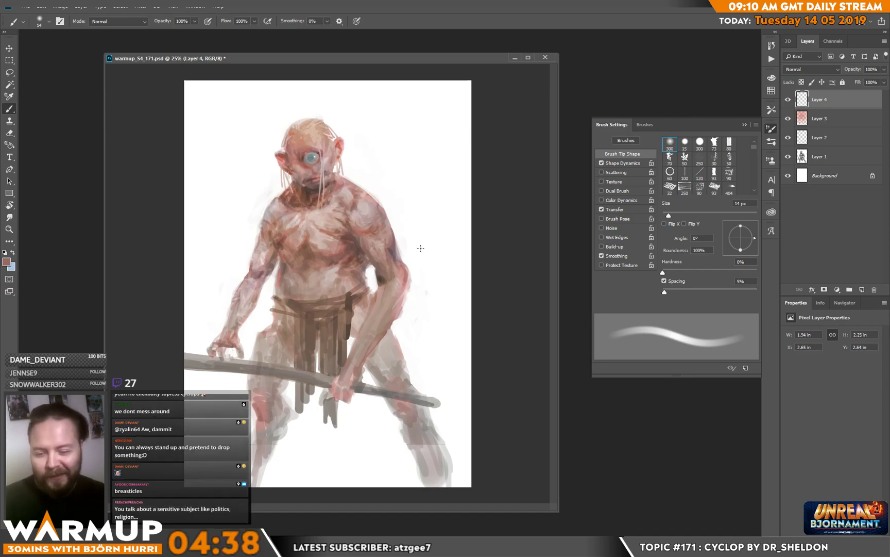
Step: Refine both shoulders and the upper chest with light pink and pale tones sampled from the figure
{"action": "left_click", "coordinate": [358, 207], "text": "alt"}
{"action": "mouse_move", "coordinate": [358, 205]}
{"action": "left_mouse_down"}
{"action": "mouse_move", "coordinate": [356, 197]}
{"action": "mouse_move", "coordinate": [373, 193]}
{"action": "left_mouse_up"}
{"action": "left_click", "coordinate": [359, 196], "text": "alt"}
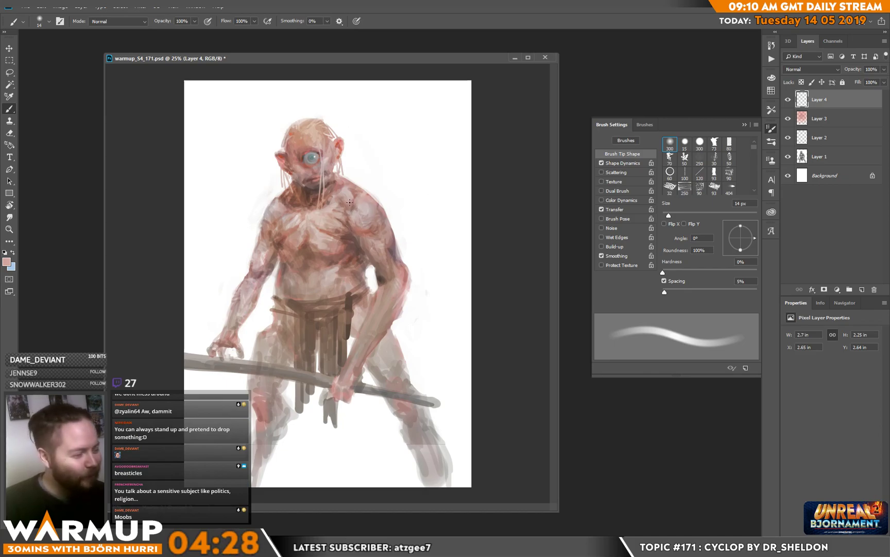
{"action": "left_click_drag", "start_coordinate": [266, 213], "coordinate": [267, 212]}
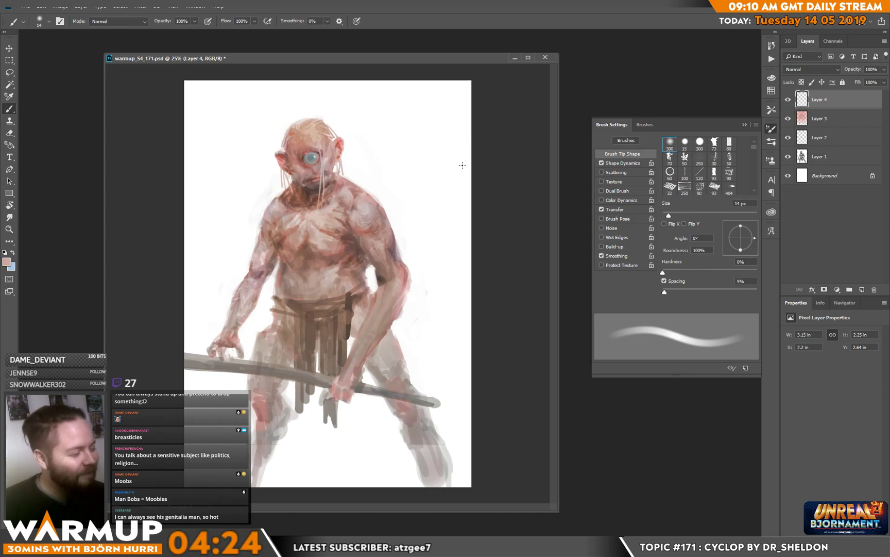
{"action": "left_click", "coordinate": [280, 204], "text": "alt"}
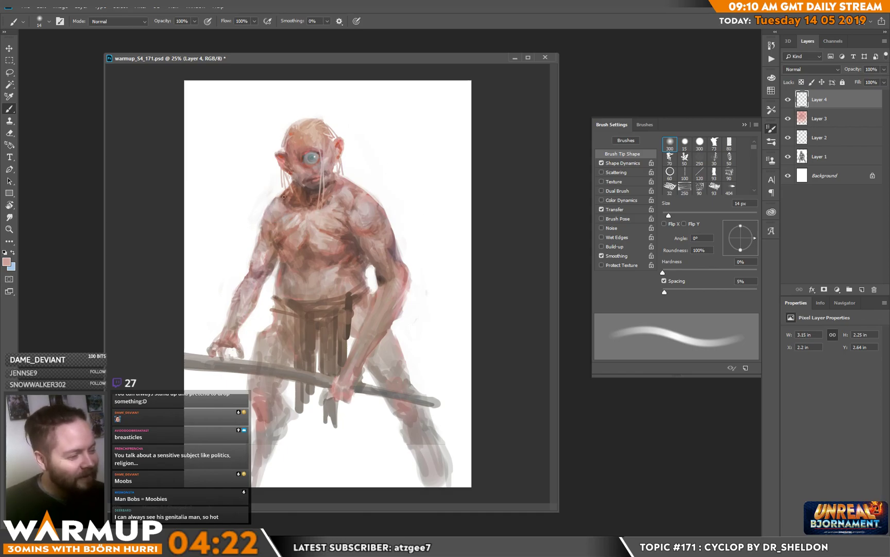
{"action": "left_click", "coordinate": [278, 195], "text": "alt"}
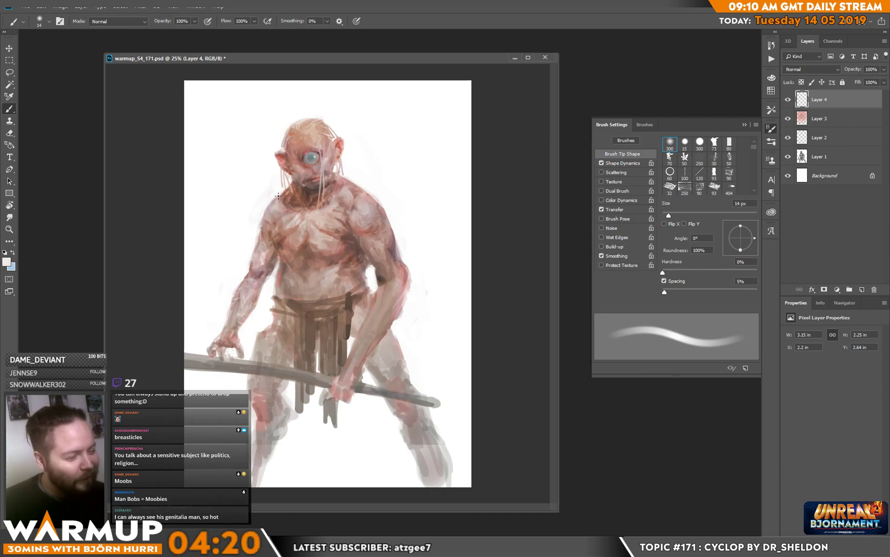
{"action": "left_click", "coordinate": [274, 199], "text": "alt"}
{"action": "left_click", "coordinate": [282, 202], "text": "alt"}
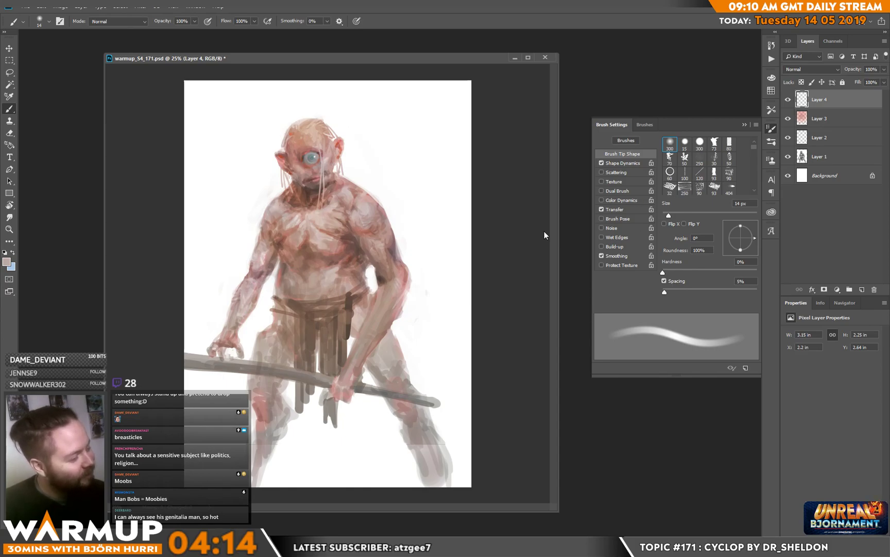
{"action": "key", "text": "alt"}
{"action": "left_click", "coordinate": [300, 218], "text": "alt"}
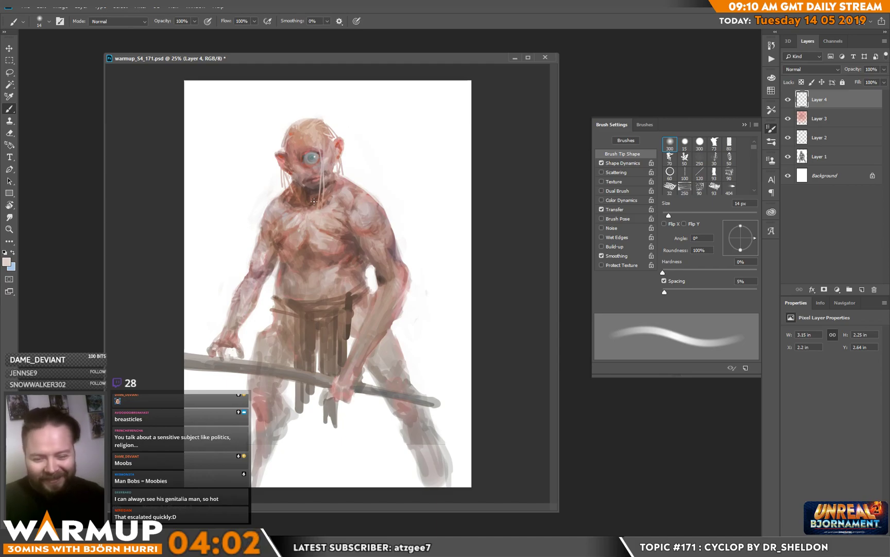
Step: Sample the loincloth's brown and paint its hanging strips and the waistband out to the hip
{"action": "left_click", "coordinate": [324, 340], "text": "alt"}
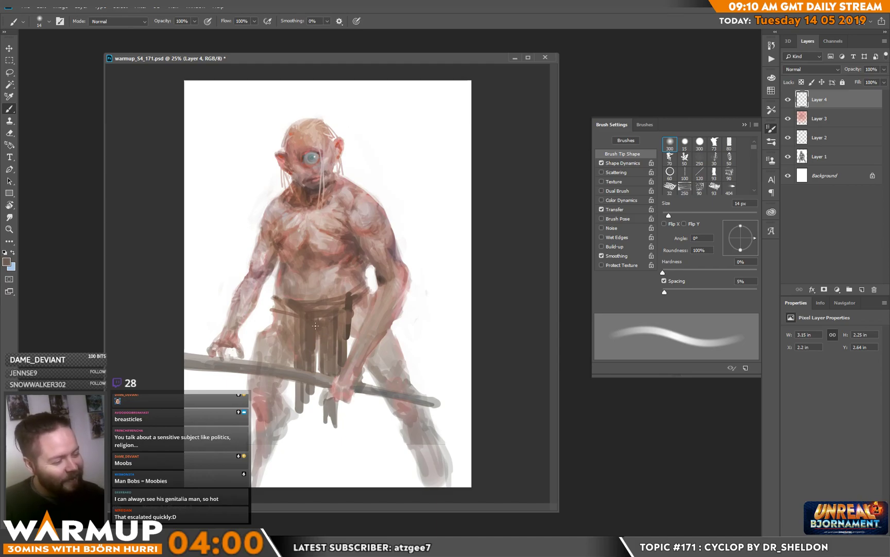
{"action": "mouse_move", "coordinate": [308, 393]}
{"action": "left_mouse_down"}
{"action": "mouse_move", "coordinate": [309, 437]}
{"action": "mouse_move", "coordinate": [298, 399]}
{"action": "left_mouse_up"}
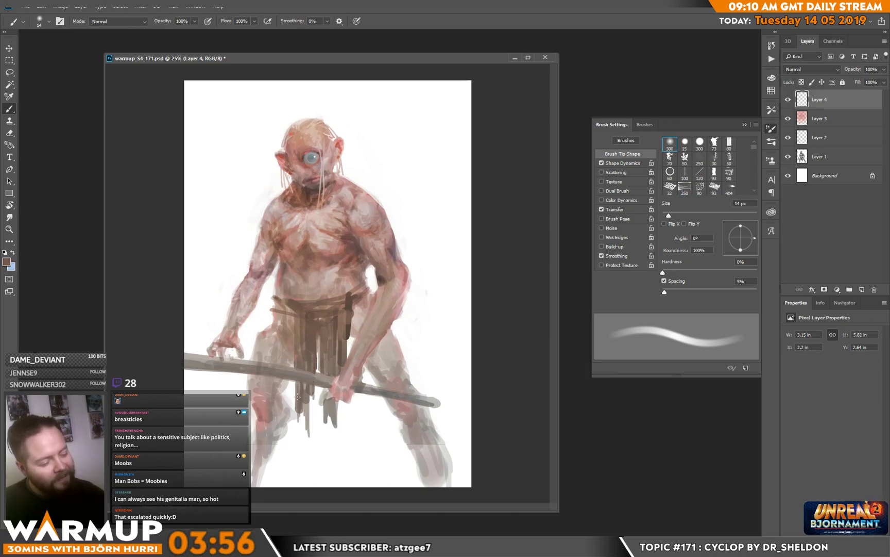
{"action": "left_click", "coordinate": [301, 334], "text": "alt"}
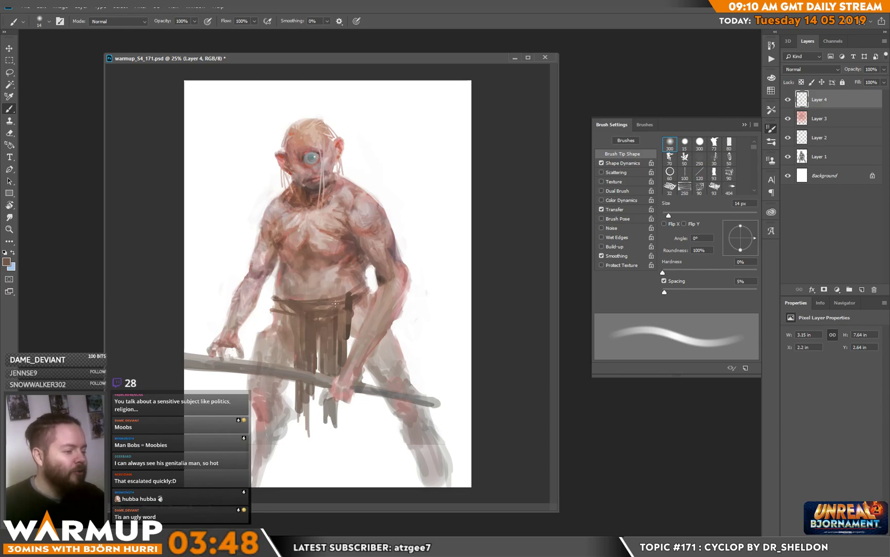
{"action": "left_click", "coordinate": [350, 295], "text": "alt"}
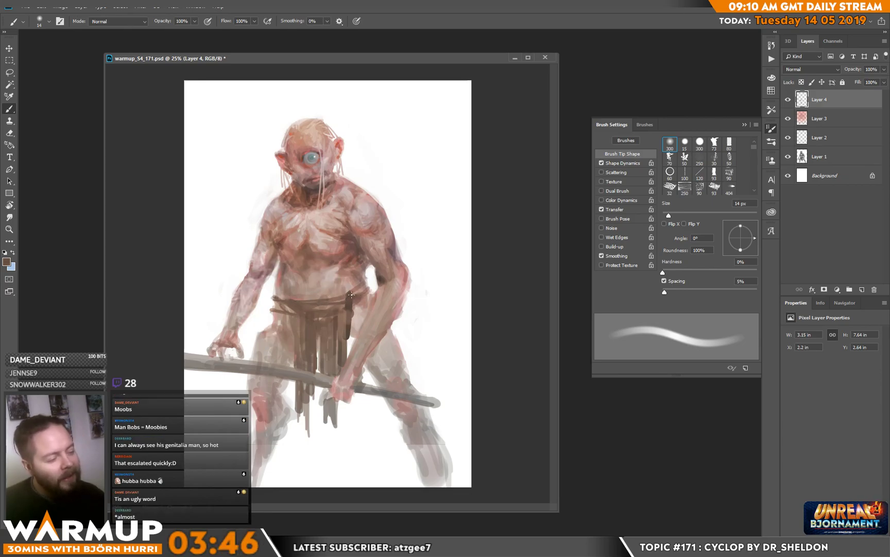
{"action": "mouse_move", "coordinate": [356, 290]}
{"action": "left_mouse_down"}
{"action": "mouse_move", "coordinate": [370, 280]}
{"action": "mouse_move", "coordinate": [371, 288]}
{"action": "left_mouse_up"}
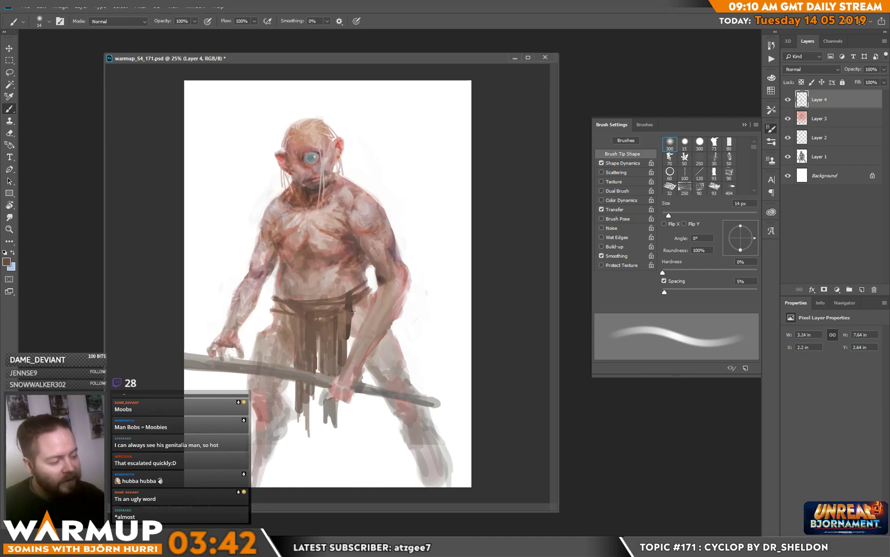
Step: Paint vertical folds across the loincloth and darken its waistband with browns sampled from the cloth
{"action": "left_click", "coordinate": [347, 342], "text": "alt"}
{"action": "left_click_drag", "start_coordinate": [347, 326], "coordinate": [341, 368]}
{"action": "left_click", "coordinate": [338, 329], "text": "alt"}
{"action": "mouse_move", "coordinate": [339, 316]}
{"action": "left_mouse_down"}
{"action": "mouse_move", "coordinate": [332, 376]}
{"action": "mouse_move", "coordinate": [327, 341]}
{"action": "mouse_move", "coordinate": [315, 364]}
{"action": "left_mouse_up"}
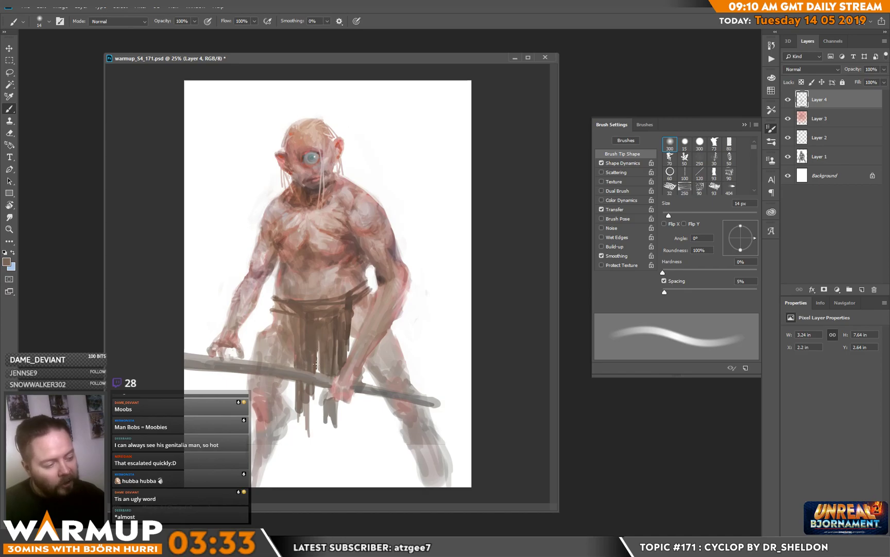
{"action": "left_click", "coordinate": [347, 307], "text": "alt"}
{"action": "left_click_drag", "start_coordinate": [340, 312], "coordinate": [309, 317]}
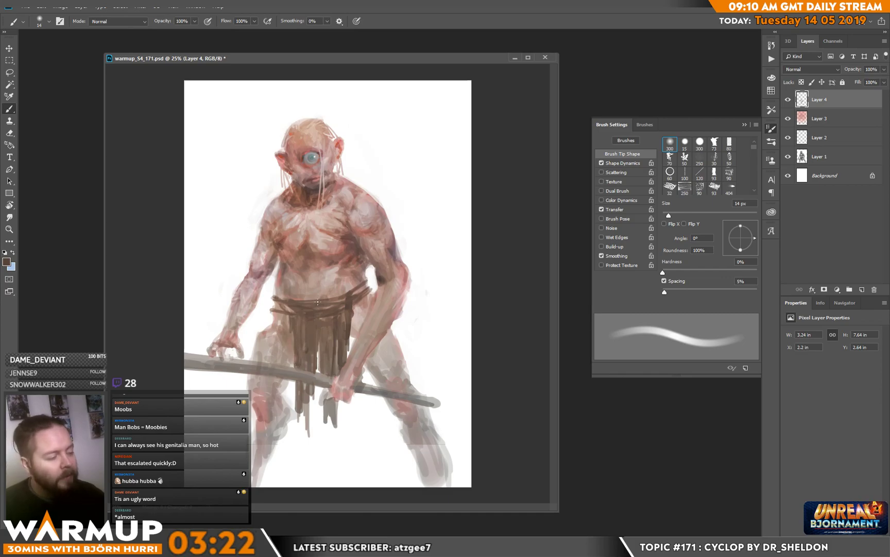
Step: Extend the loincloth's lower end into long ragged strips hanging below the staff
{"action": "left_click_drag", "start_coordinate": [302, 402], "coordinate": [308, 438]}
{"action": "left_click", "coordinate": [309, 434], "text": "alt"}
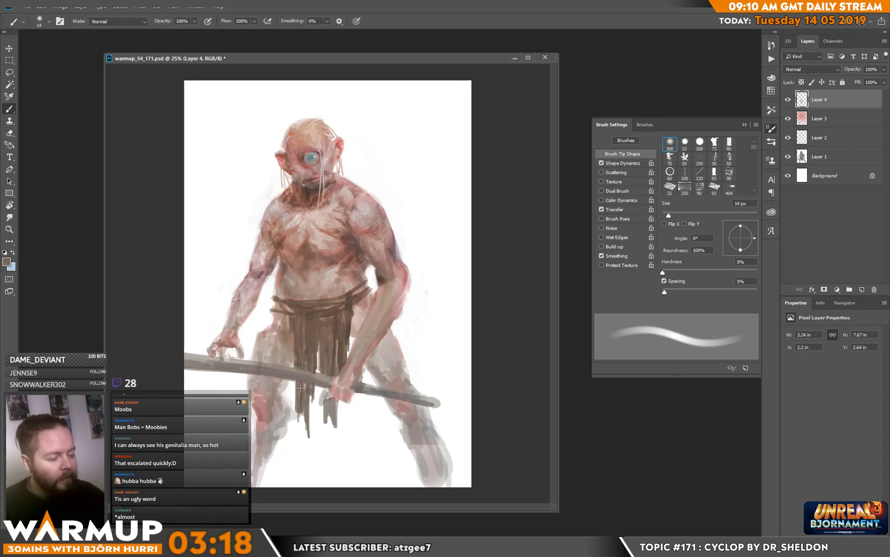
{"action": "left_click_drag", "start_coordinate": [295, 402], "coordinate": [296, 436]}
{"action": "mouse_move", "coordinate": [299, 413]}
{"action": "left_mouse_down"}
{"action": "mouse_move", "coordinate": [298, 431]}
{"action": "mouse_move", "coordinate": [282, 435]}
{"action": "left_mouse_up"}
{"action": "left_click", "coordinate": [288, 395], "text": "alt"}
Step: Touch up the knee and thigh beside the ragged cloth strips with grey and reddish tones sampled from the leg
{"action": "left_click", "coordinate": [264, 447], "text": "alt"}
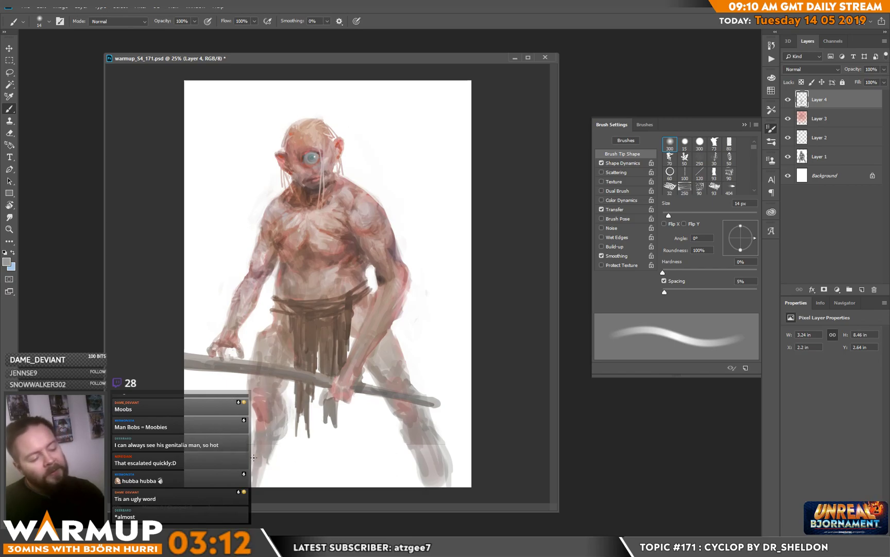
{"action": "left_click", "coordinate": [258, 420], "text": "alt"}
{"action": "left_click", "coordinate": [257, 413], "text": "alt"}
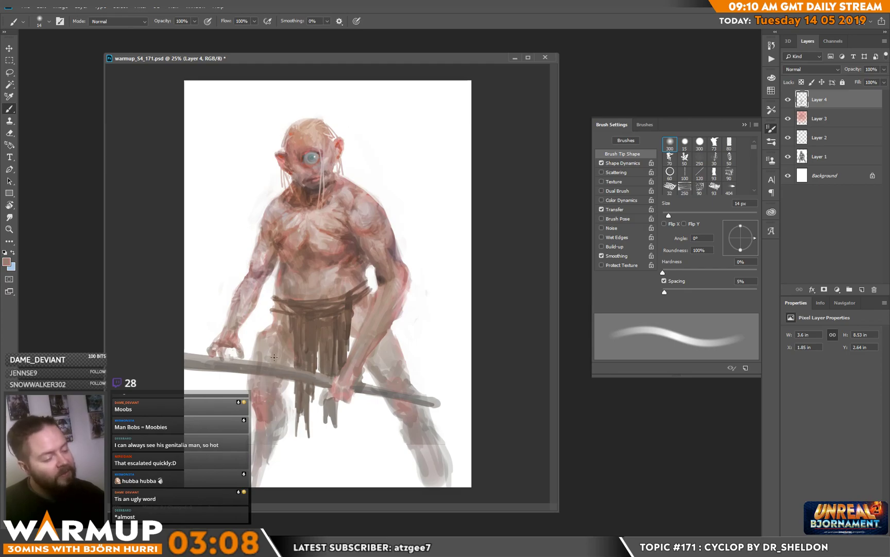
{"action": "left_click", "coordinate": [273, 325], "text": "alt"}
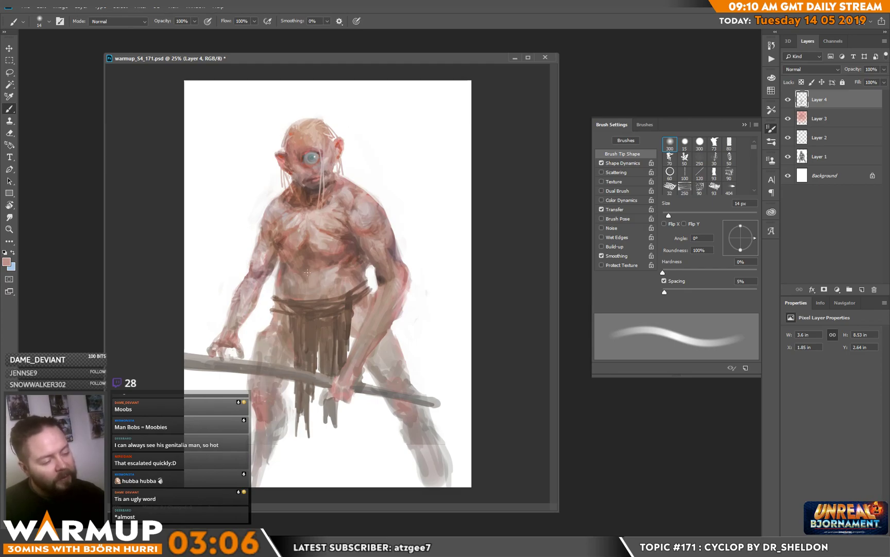
{"action": "left_click", "coordinate": [259, 326], "text": "alt"}
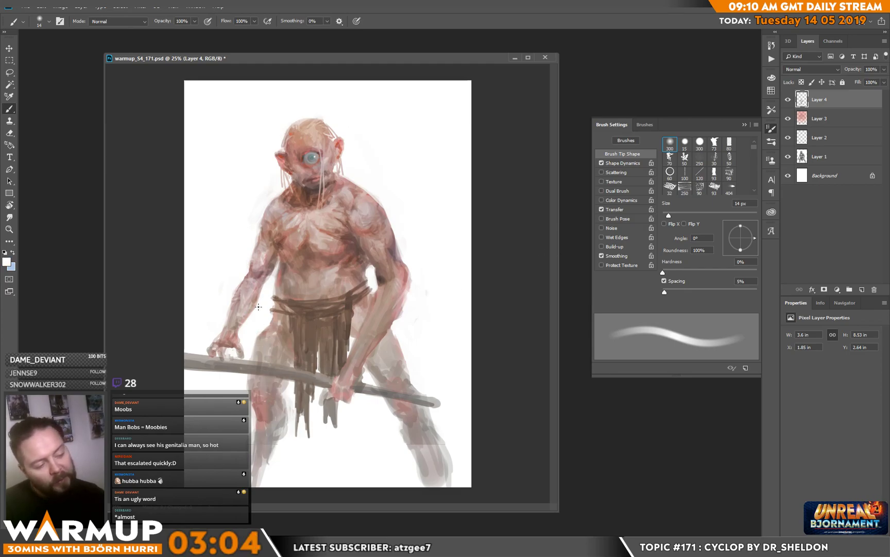
Step: Refine the hanging forearm, its wrist and the waist edge with sampled skin tones, and sample a shoulder tone
{"action": "left_click", "coordinate": [236, 326], "text": "alt"}
{"action": "left_click", "coordinate": [237, 314], "text": "alt"}
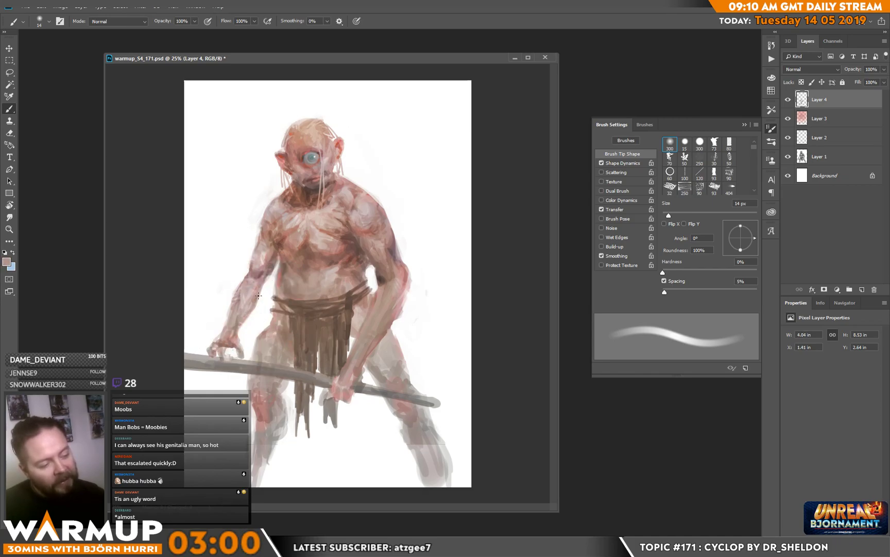
{"action": "left_click", "coordinate": [241, 332], "text": "alt"}
{"action": "left_click", "coordinate": [234, 329], "text": "alt"}
{"action": "left_click", "coordinate": [274, 297], "text": "alt"}
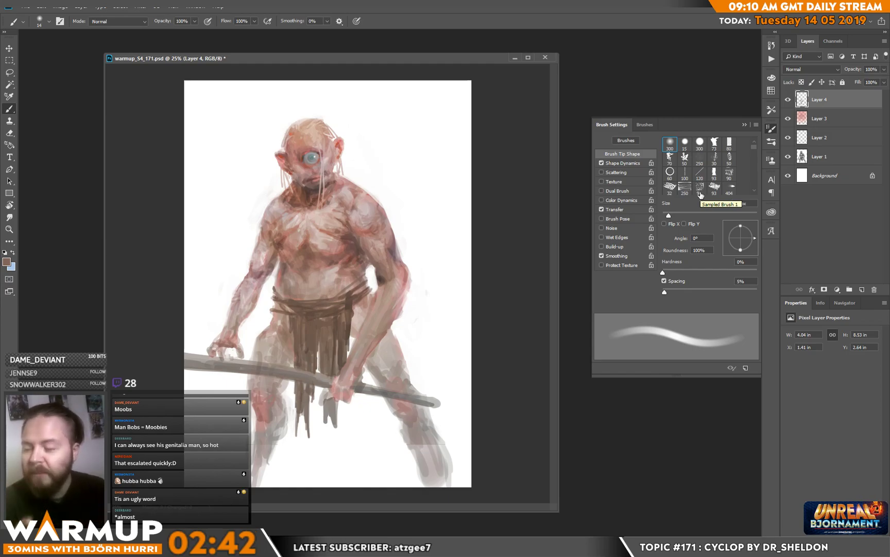
{"action": "left_click", "coordinate": [281, 217], "text": "alt"}
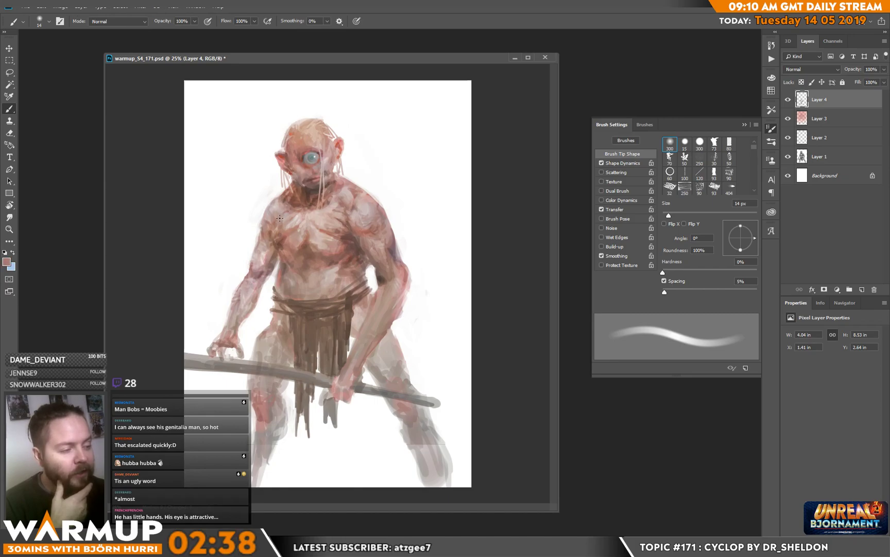
Step: Refine the chest, armpits and inner upper arm with light and dark skin tones sampled from the torso and arms
{"action": "left_click", "coordinate": [275, 252], "text": "alt"}
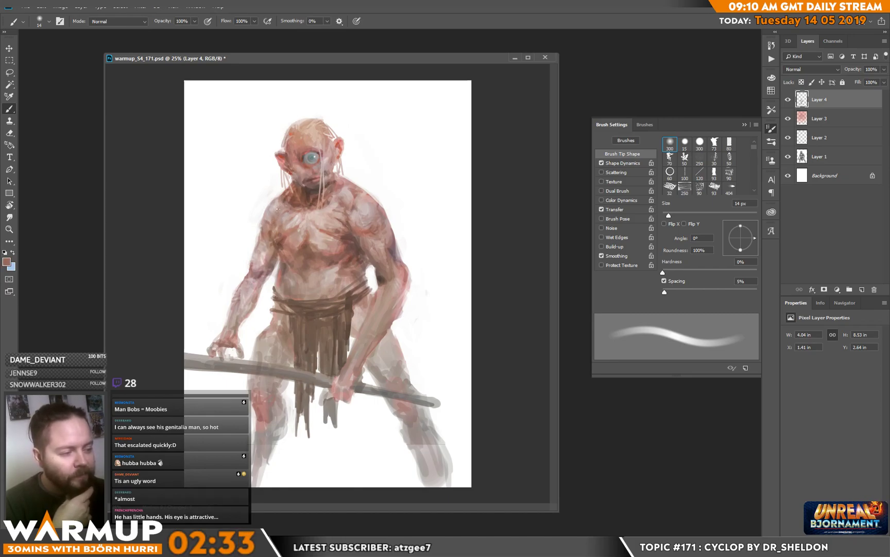
{"action": "left_click", "coordinate": [272, 233], "text": "alt"}
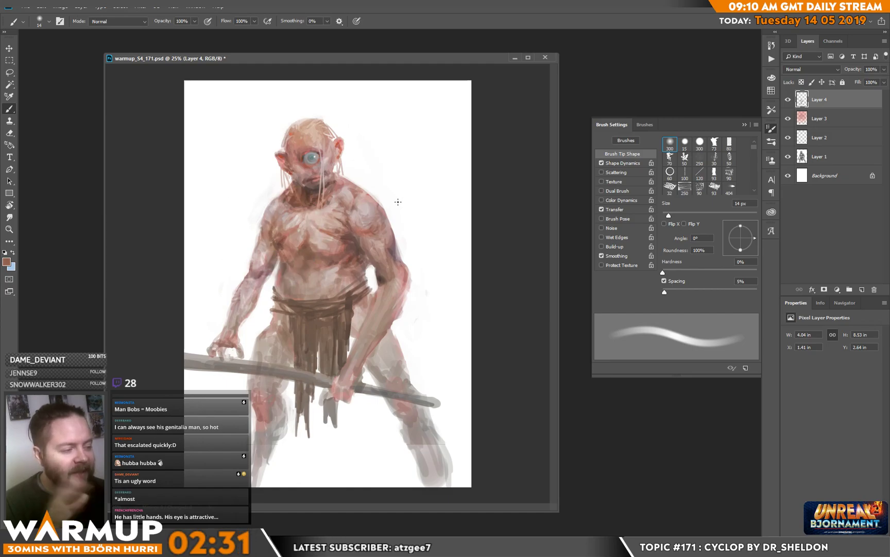
{"action": "left_click", "coordinate": [383, 278], "text": "alt"}
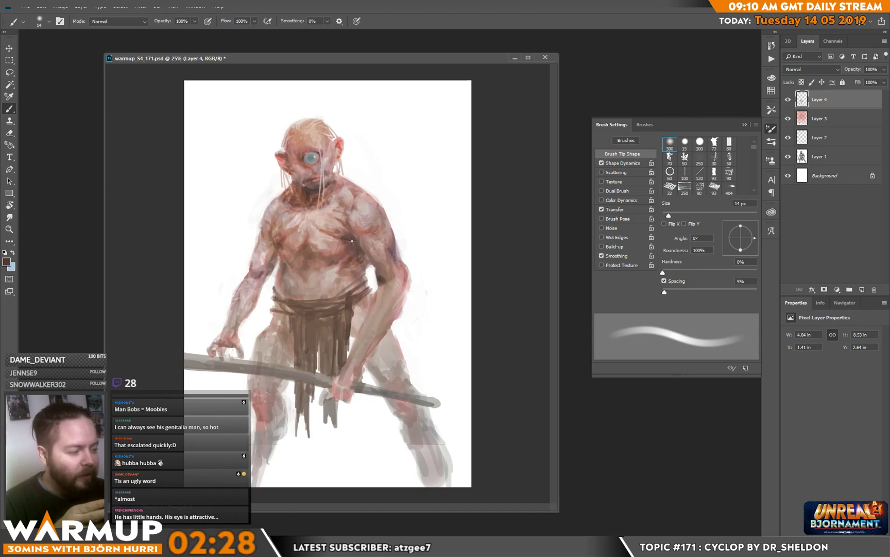
{"action": "left_click", "coordinate": [329, 235], "text": "alt"}
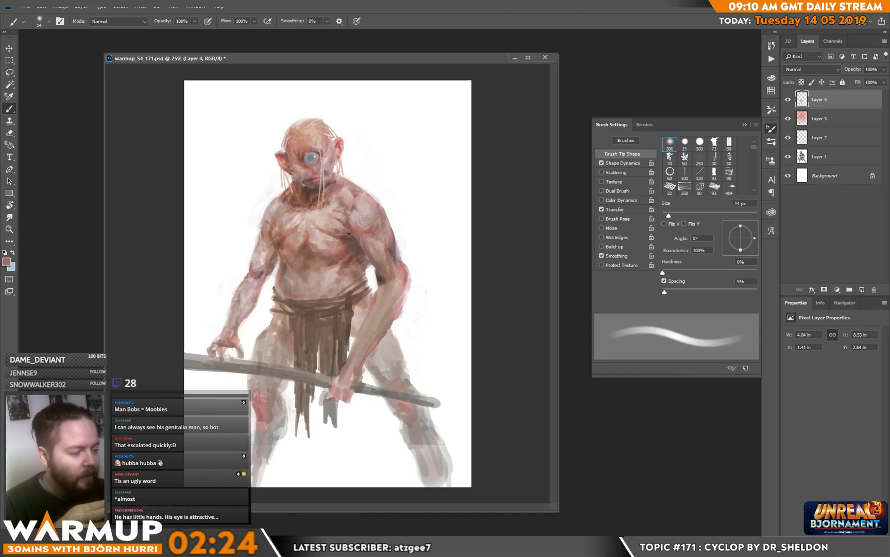
{"action": "left_click", "coordinate": [343, 230], "text": "alt"}
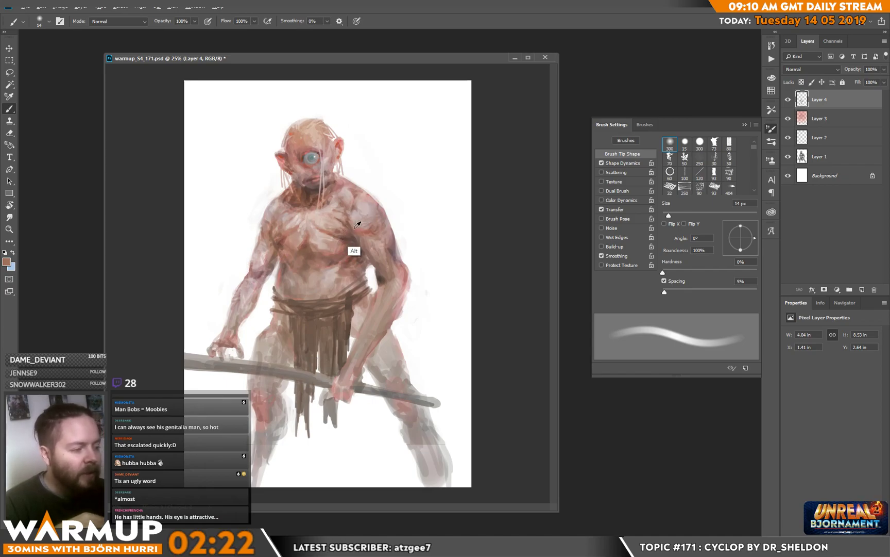
{"action": "left_click", "coordinate": [353, 230], "text": "alt"}
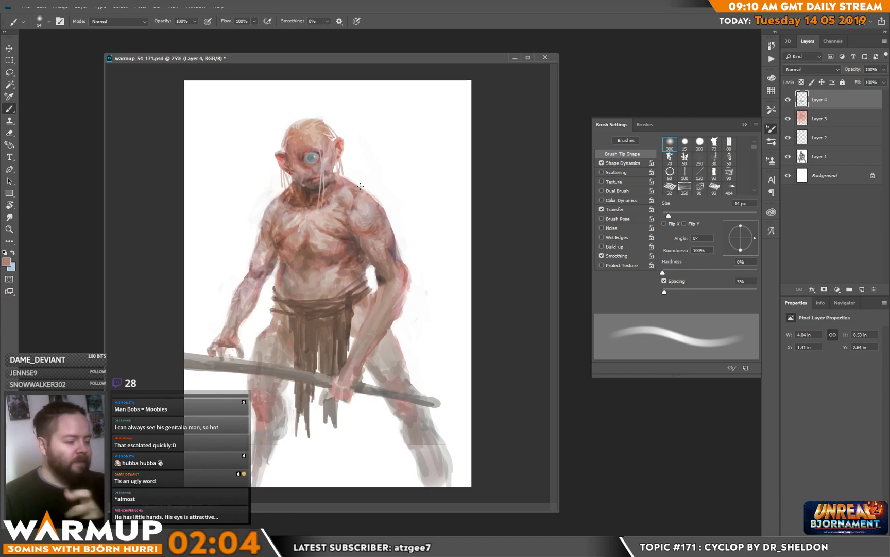
Step: Sharpen the eye with dark accents and fine white highlights, using a 7 px brush and tones sampled from the neck and background
{"action": "left_click", "coordinate": [311, 190], "text": "alt"}
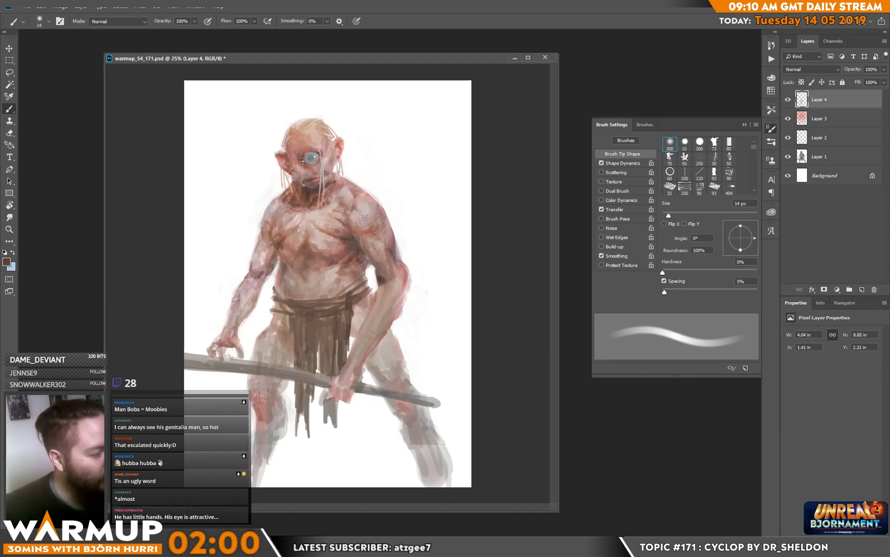
{"action": "left_click", "coordinate": [379, 177], "text": "alt"}
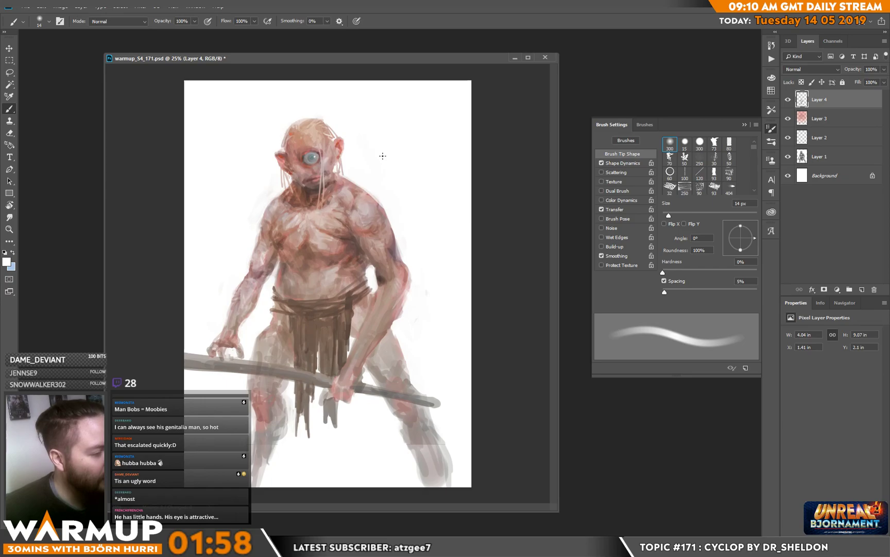
{"action": "right_click", "coordinate": [382, 176]}
{"action": "left_click_drag", "start_coordinate": [436, 147], "coordinate": [434, 148]}
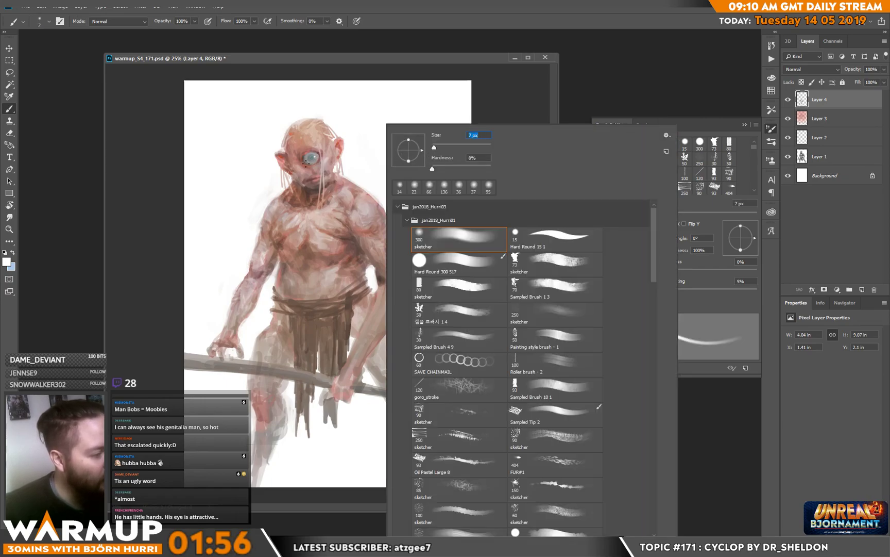
{"action": "left_click", "coordinate": [307, 165]}
{"action": "left_click_drag", "start_coordinate": [310, 165], "coordinate": [316, 161]}
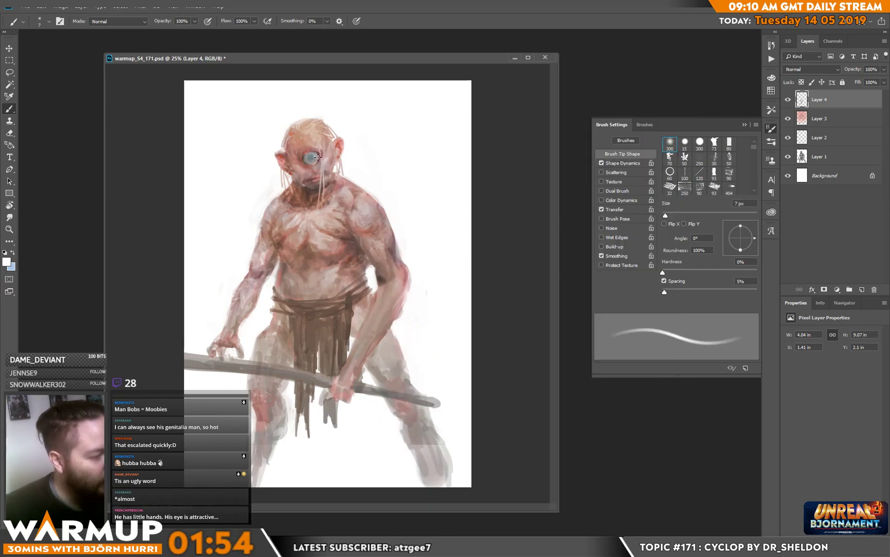
{"action": "left_click", "coordinate": [350, 243], "text": "alt"}
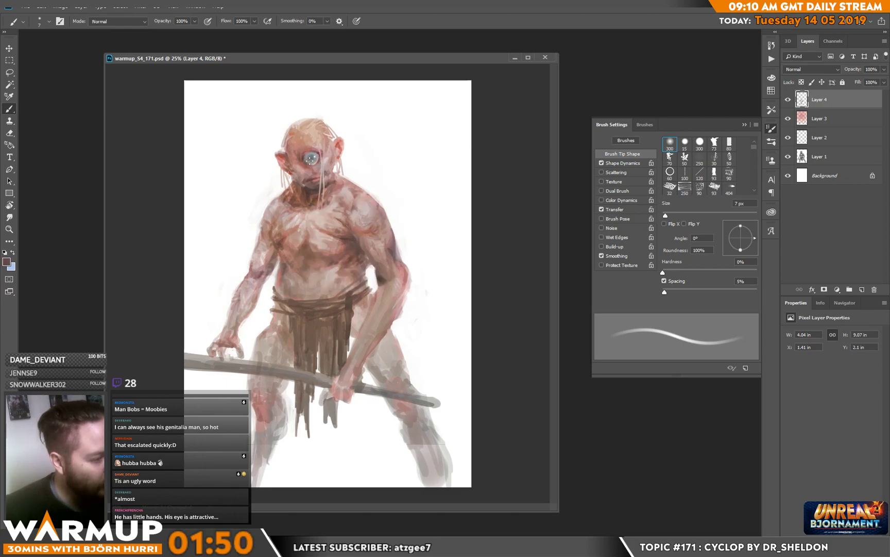
Step: Refine the forehead, the skull's sides and the temple by the ear with sampled reddish skin tones and a 9 px brush
{"action": "right_click", "coordinate": [380, 149]}
{"action": "left_click", "coordinate": [426, 147]}
{"action": "left_click", "coordinate": [301, 147], "text": "alt"}
{"action": "left_click", "coordinate": [290, 147], "text": "alt"}
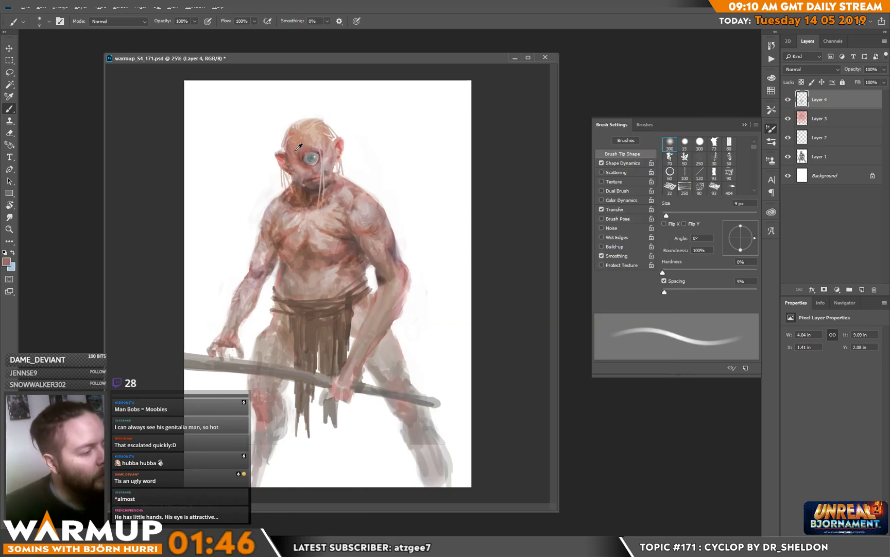
{"action": "left_click_drag", "start_coordinate": [288, 142], "coordinate": [280, 155]}
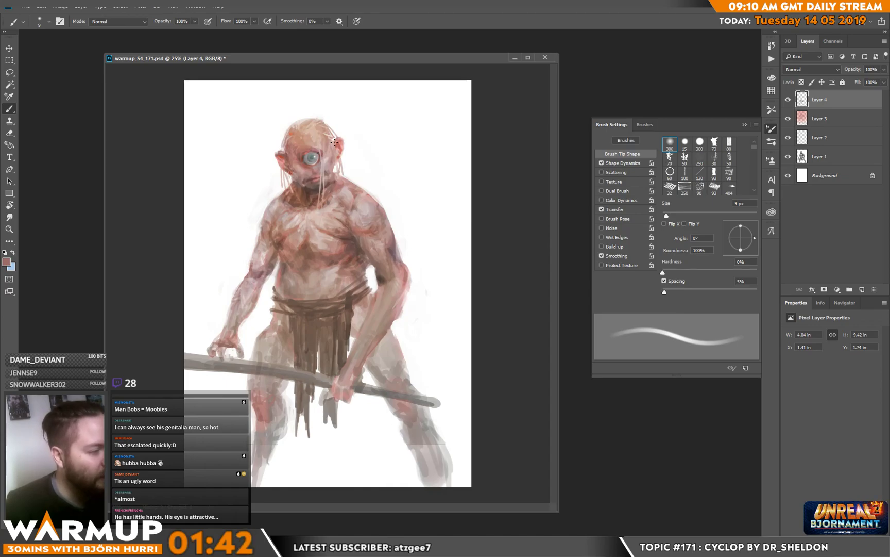
{"action": "left_click_drag", "start_coordinate": [332, 139], "coordinate": [334, 139]}
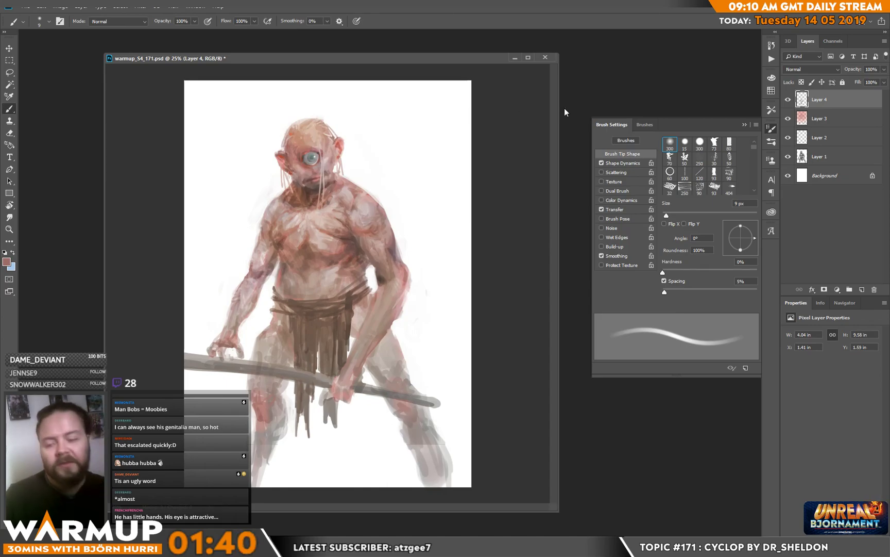
{"action": "key", "text": "alt"}
{"action": "left_click", "coordinate": [334, 142], "text": "alt"}
{"action": "left_click", "coordinate": [336, 143], "text": "alt"}
{"action": "left_click", "coordinate": [335, 145], "text": "alt"}
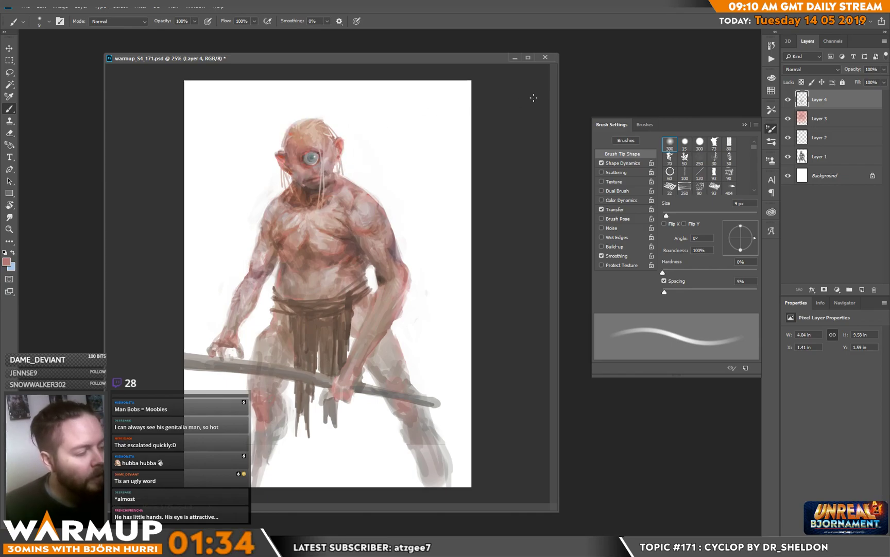
Step: Touch up the mouth and chin with tones sampled from the ear, chest and lower face
{"action": "left_click", "coordinate": [284, 157], "text": "alt"}
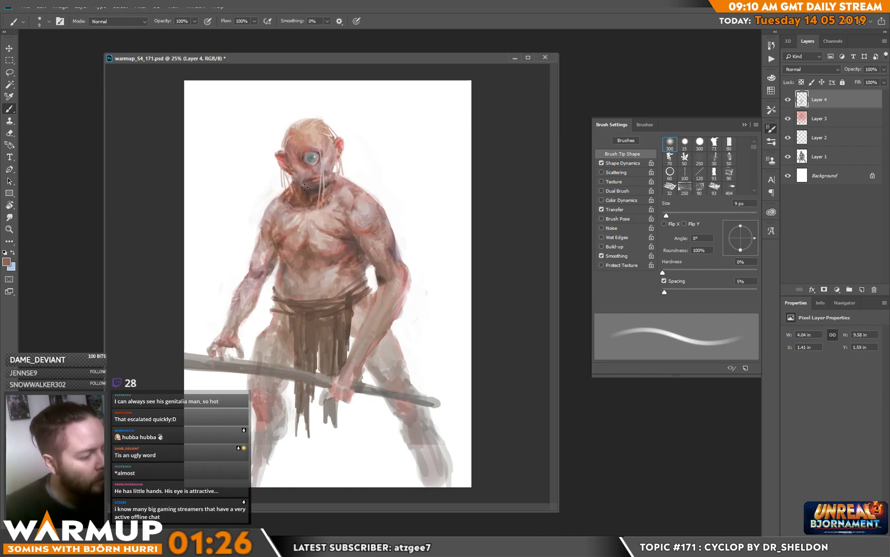
{"action": "left_click", "coordinate": [305, 217], "text": "alt"}
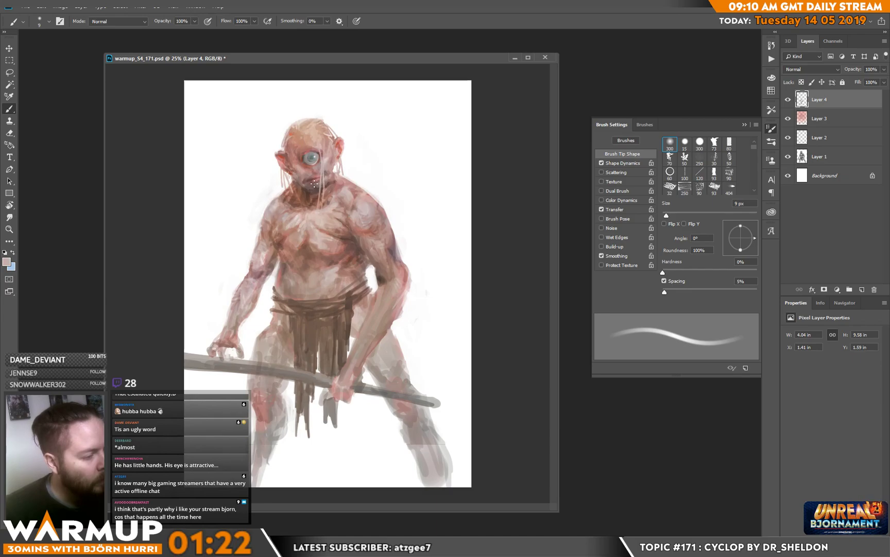
{"action": "left_click", "coordinate": [318, 178], "text": "alt"}
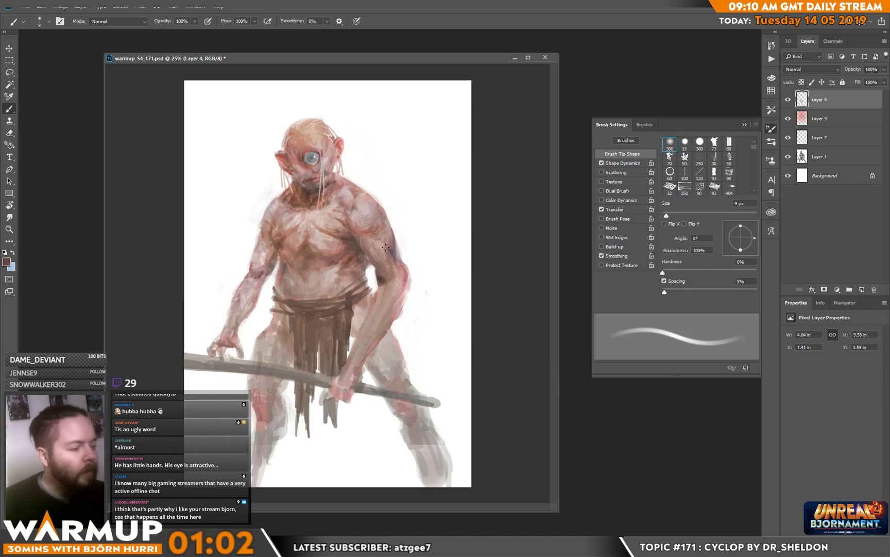
Step: Model the shoulder and upper arm of the staff-gripping arm with short strokes of sampled reddish and greyish skin tones
{"action": "left_click", "coordinate": [357, 235], "text": "alt"}
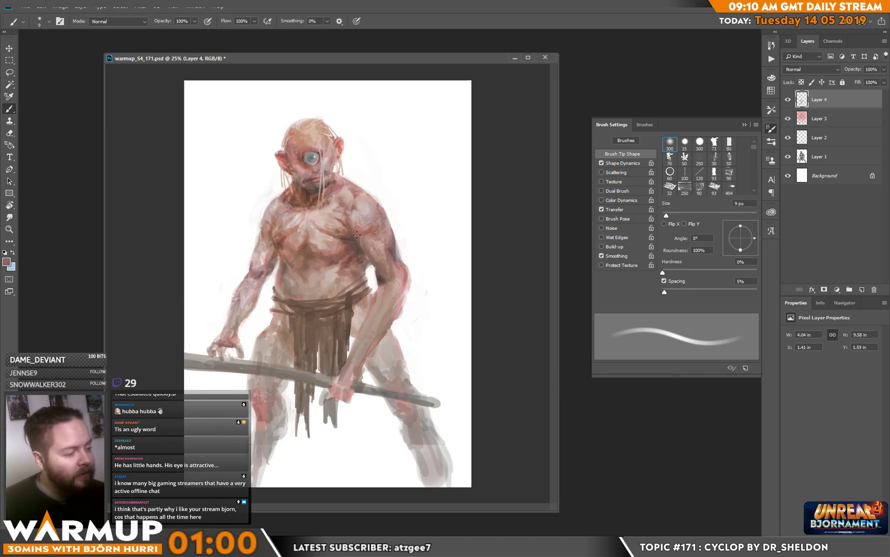
{"action": "left_click", "coordinate": [370, 220], "text": "alt"}
{"action": "mouse_move", "coordinate": [377, 230]}
{"action": "left_mouse_down"}
{"action": "mouse_move", "coordinate": [370, 238]}
{"action": "mouse_move", "coordinate": [386, 228]}
{"action": "left_mouse_up"}
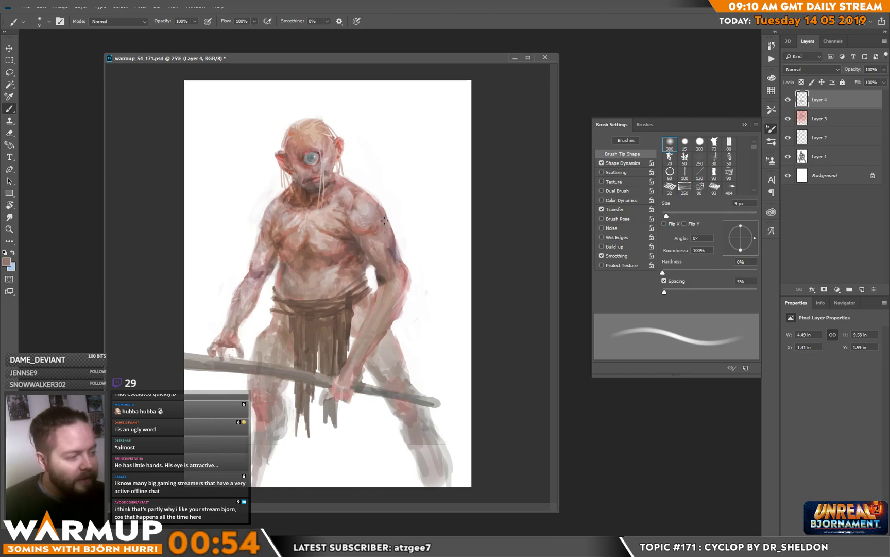
{"action": "left_click", "coordinate": [380, 201], "text": "alt"}
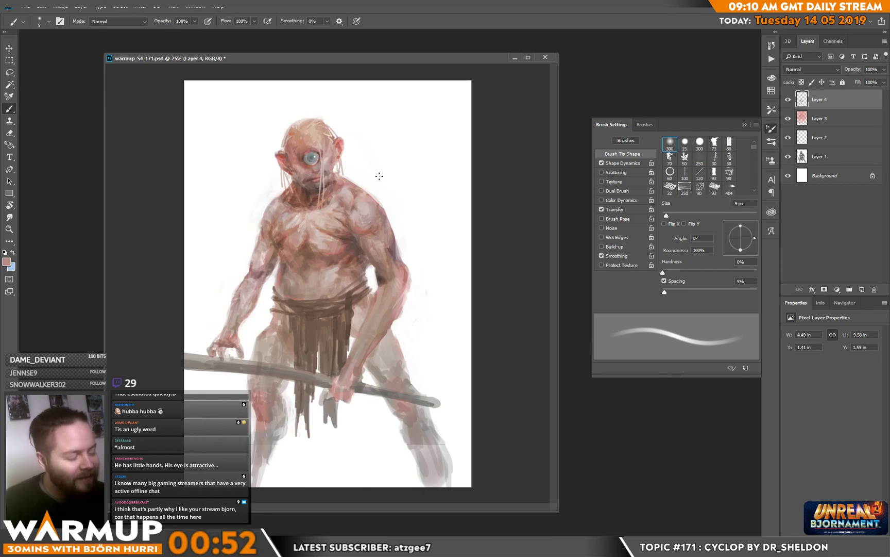
{"action": "left_click", "coordinate": [357, 197], "text": "alt"}
{"action": "left_click_drag", "start_coordinate": [360, 194], "coordinate": [364, 196]}
{"action": "left_click", "coordinate": [356, 195], "text": "alt"}
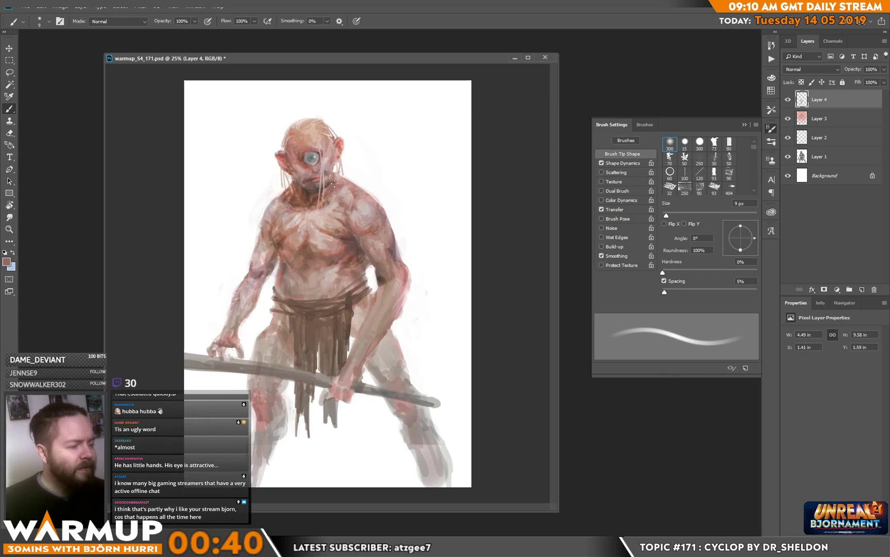
Step: Rework the jaw, cheek and mouth area with pink and pale tones sampled from the face and neck
{"action": "left_click", "coordinate": [332, 178], "text": "alt"}
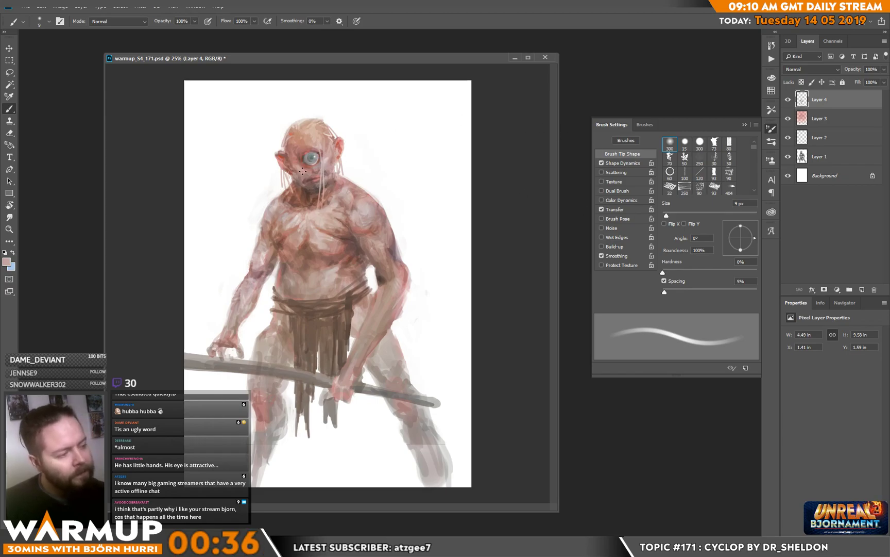
{"action": "left_click", "coordinate": [309, 193], "text": "alt"}
{"action": "left_click", "coordinate": [304, 192], "text": "alt"}
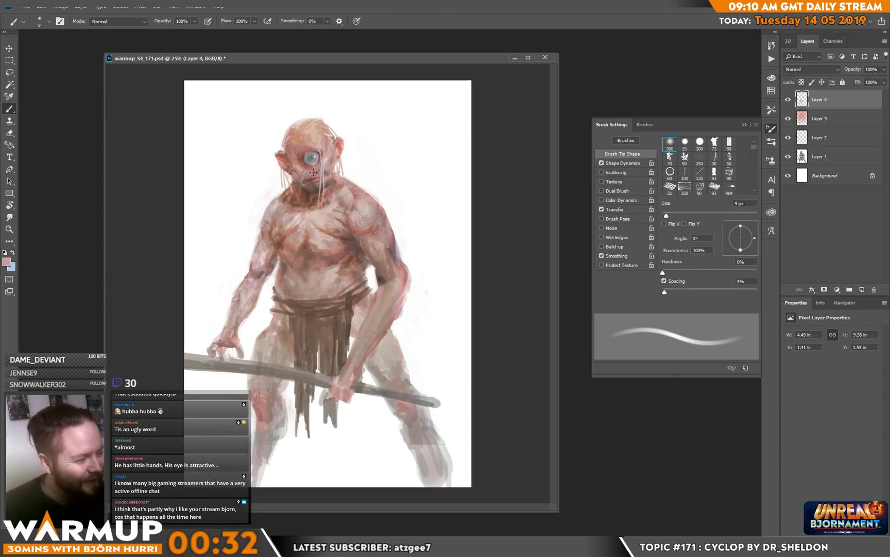
{"action": "left_click", "coordinate": [313, 171], "text": "alt"}
{"action": "left_click", "coordinate": [322, 184], "text": "alt"}
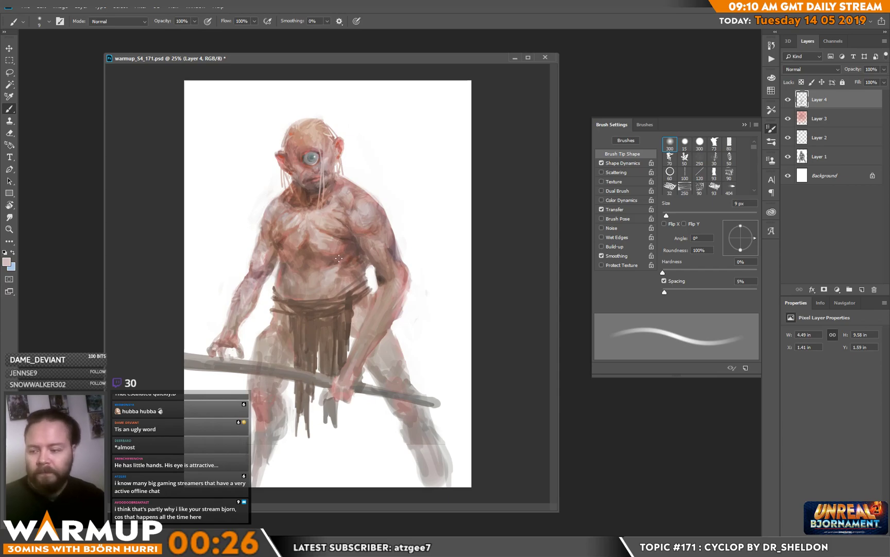
Step: Shade both sides of the belly just above the loincloth's waistband with sampled brown and reddish tones
{"action": "left_click", "coordinate": [285, 272], "text": "alt"}
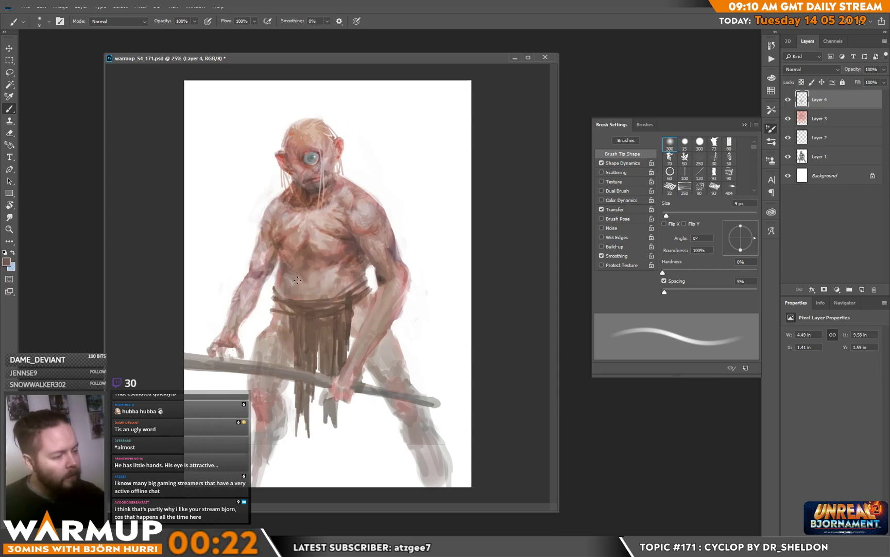
{"action": "left_click", "coordinate": [281, 278], "text": "alt"}
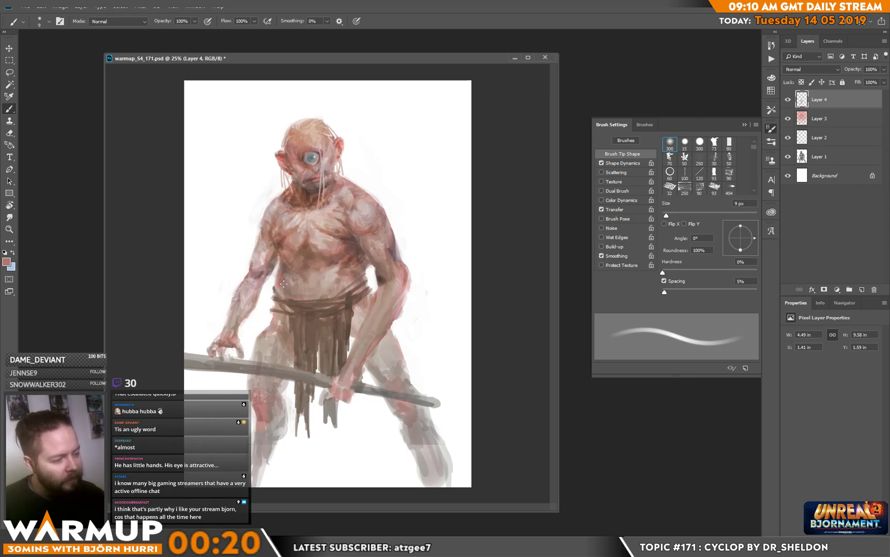
{"action": "left_click", "coordinate": [281, 306], "text": "alt"}
{"action": "left_click_drag", "start_coordinate": [279, 286], "coordinate": [277, 294]}
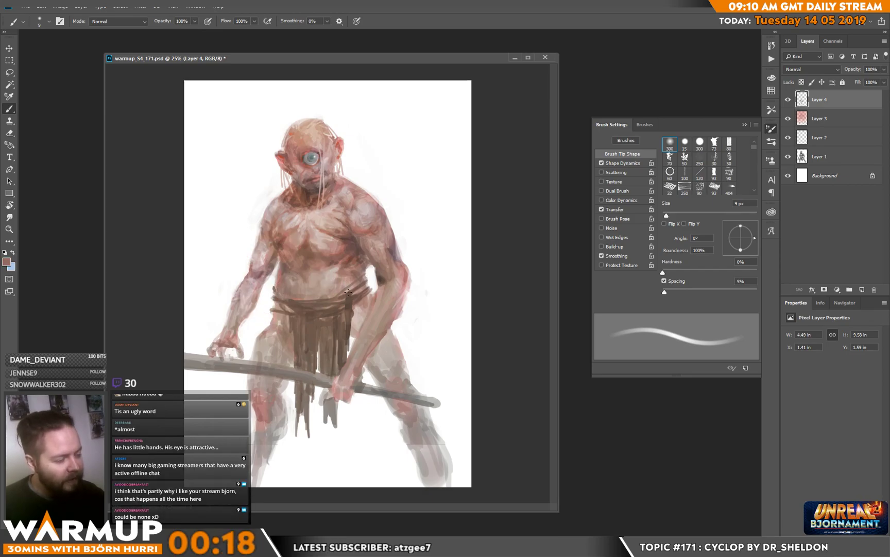
{"action": "left_click_drag", "start_coordinate": [338, 285], "coordinate": [336, 295]}
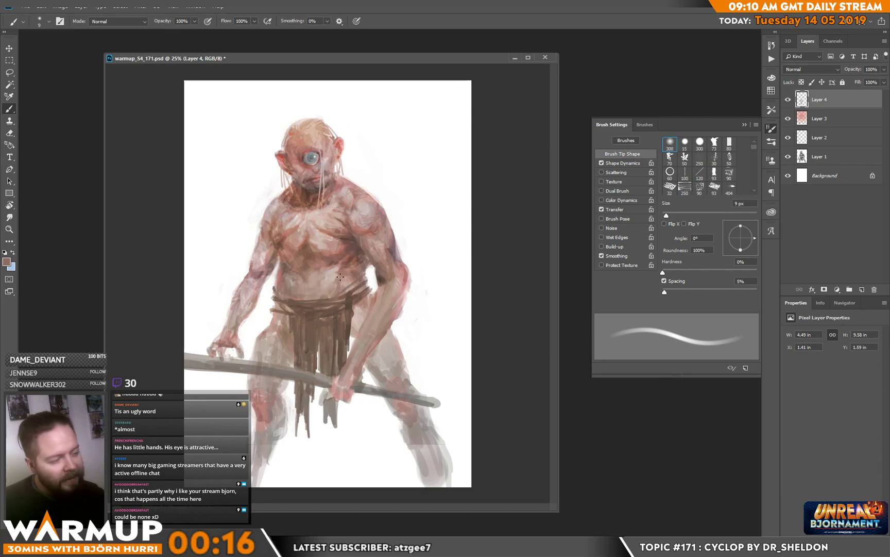
Step: Blend the middle of the belly and the navel area with lighter and darker skin tones sampled from the stomach
{"action": "left_click", "coordinate": [345, 273], "text": "alt"}
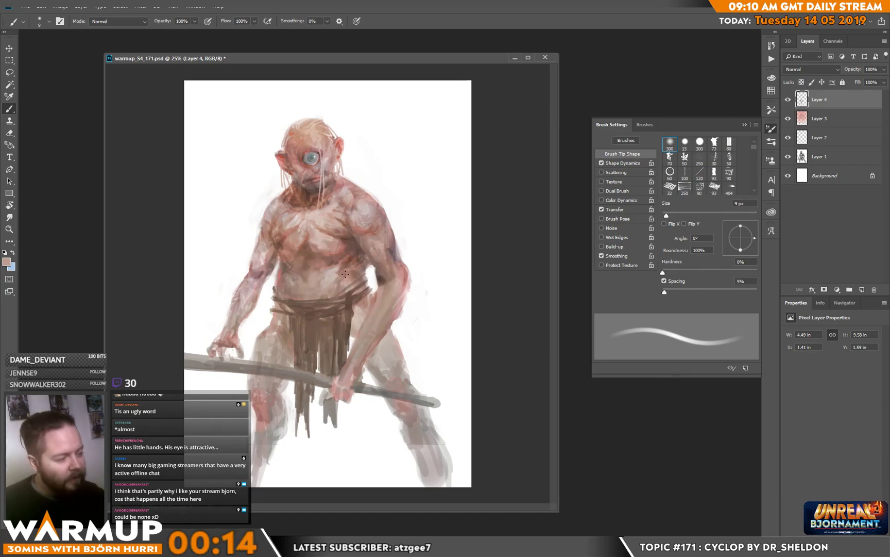
{"action": "left_click", "coordinate": [335, 271], "text": "alt"}
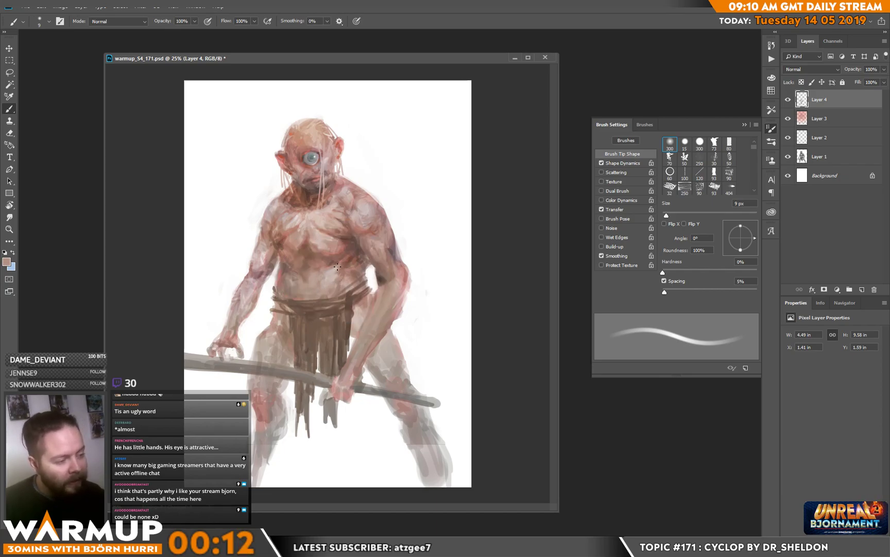
{"action": "left_click", "coordinate": [309, 282], "text": "alt"}
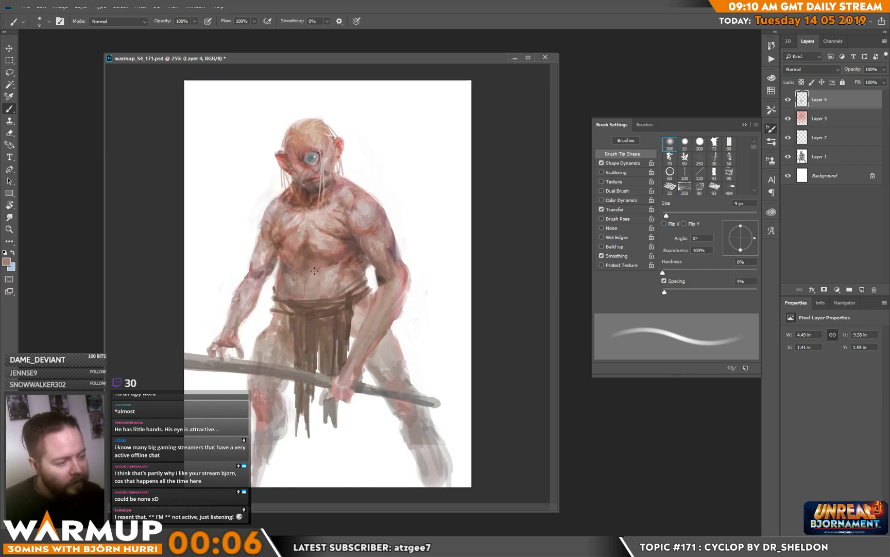
{"action": "left_click", "coordinate": [317, 270], "text": "alt"}
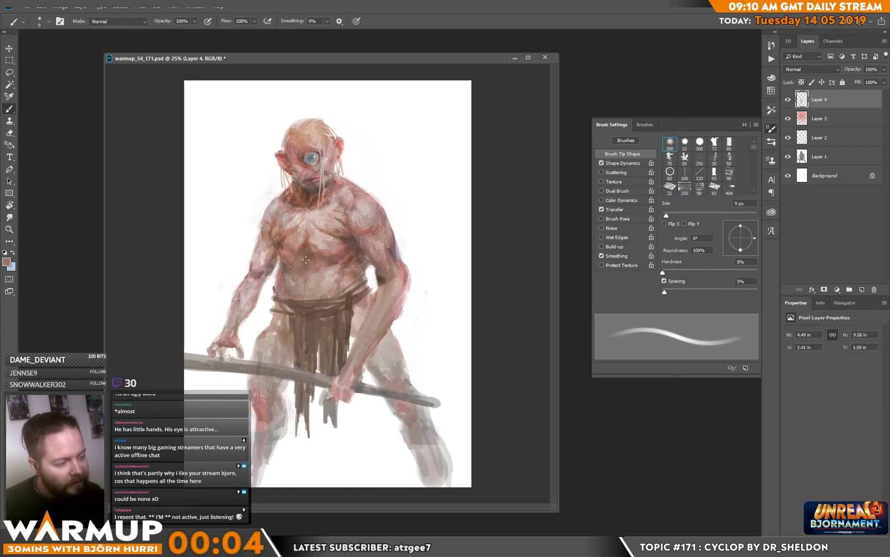
{"action": "left_click", "coordinate": [311, 279], "text": "alt"}
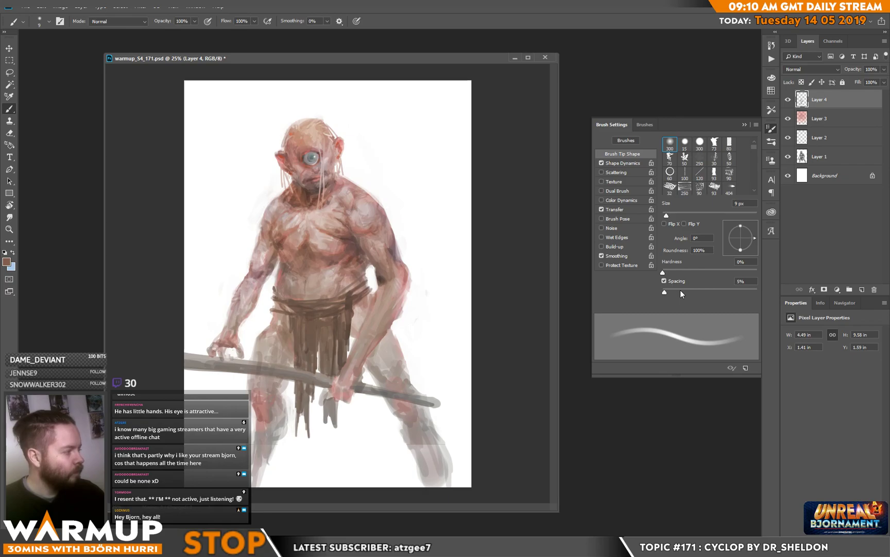
Step: Add a new empty layer above Layer 4
{"action": "left_click", "coordinate": [862, 289]}
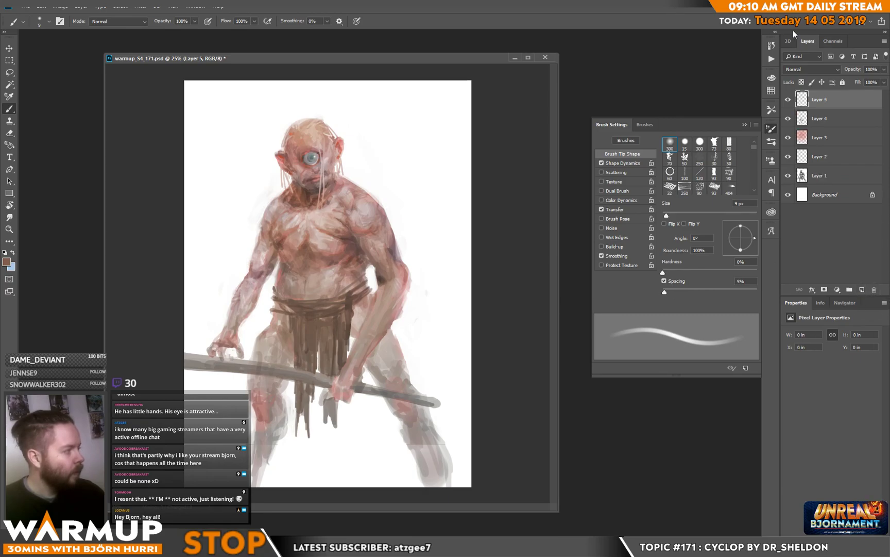
Step: Set Layer 5 to Overlay, sample a dark brown, enlarge the soft round brush to 77 px, and undo a test stroke on the face
{"action": "left_click", "coordinate": [801, 70]}
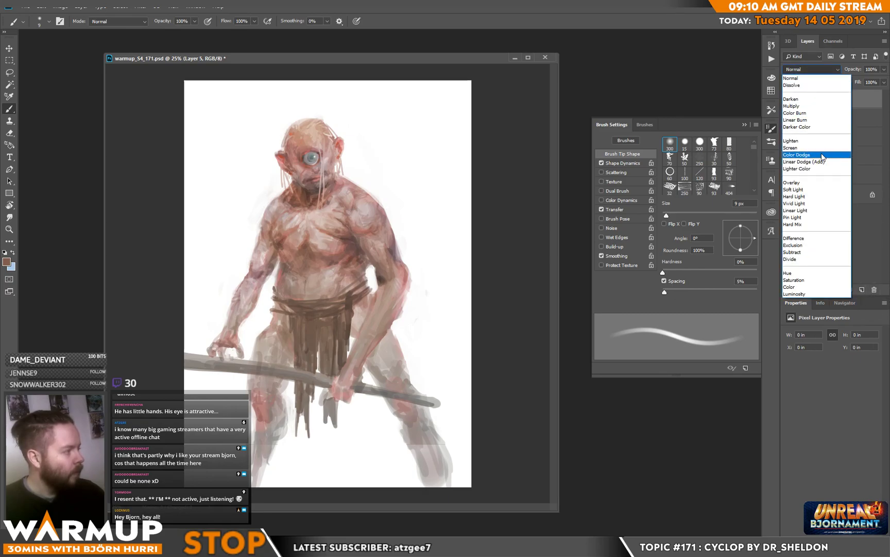
{"action": "left_click", "coordinate": [804, 180]}
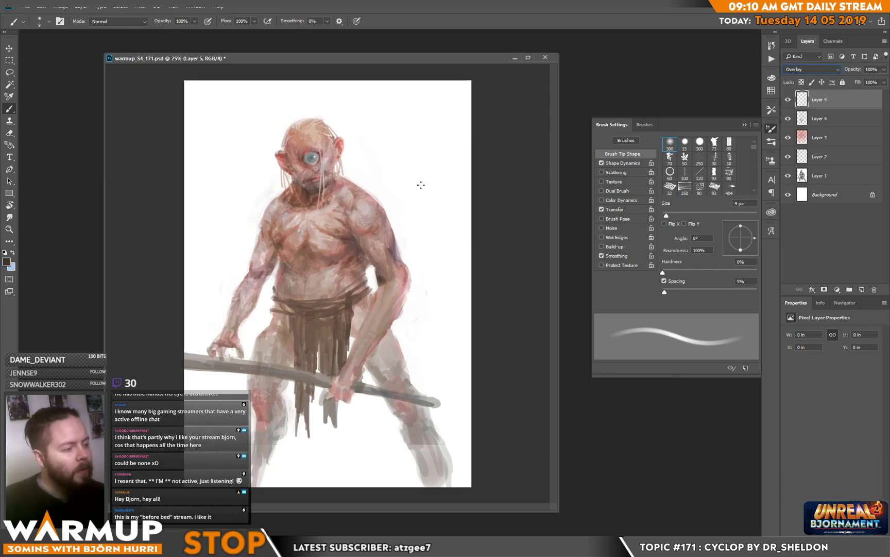
{"action": "right_click", "coordinate": [436, 185]}
{"action": "left_click", "coordinate": [431, 147]}
{"action": "left_click_drag", "start_coordinate": [336, 159], "coordinate": [323, 190]}
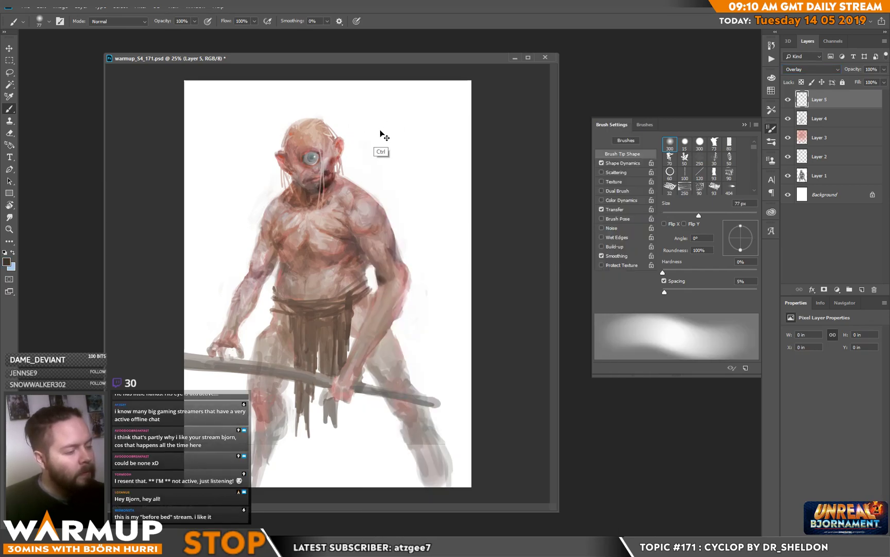
{"action": "key", "text": "ctrl+z"}
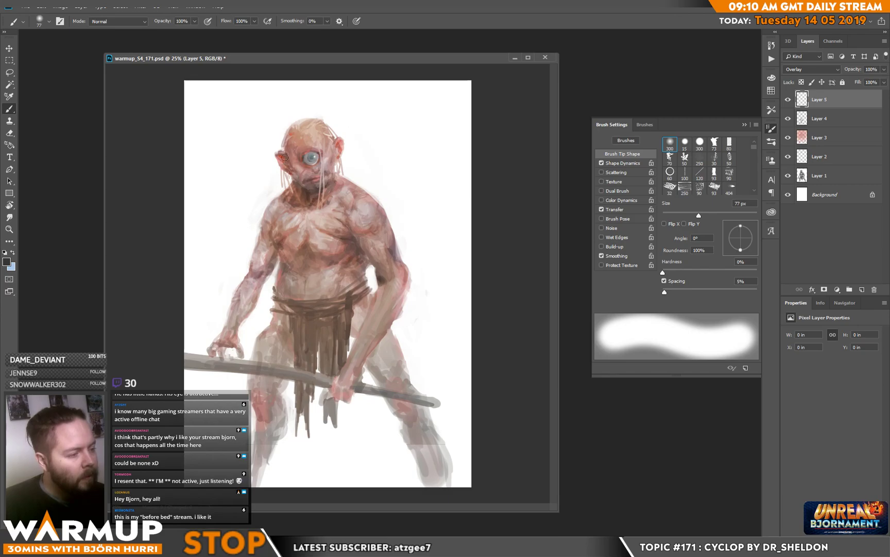
Step: Brush soft dark overlay shading over the cyclops's face, arms, torso, loincloth and both legs
{"action": "left_click_drag", "start_coordinate": [291, 172], "coordinate": [305, 159]}
{"action": "mouse_move", "coordinate": [295, 203]}
{"action": "left_mouse_down"}
{"action": "mouse_move", "coordinate": [243, 239]}
{"action": "mouse_move", "coordinate": [264, 202]}
{"action": "mouse_move", "coordinate": [260, 237]}
{"action": "mouse_move", "coordinate": [260, 227]}
{"action": "mouse_move", "coordinate": [247, 286]}
{"action": "left_mouse_up"}
{"action": "left_click_drag", "start_coordinate": [267, 231], "coordinate": [264, 287]}
{"action": "mouse_move", "coordinate": [285, 245]}
{"action": "left_mouse_down"}
{"action": "mouse_move", "coordinate": [278, 265]}
{"action": "mouse_move", "coordinate": [290, 257]}
{"action": "mouse_move", "coordinate": [261, 343]}
{"action": "mouse_move", "coordinate": [294, 367]}
{"action": "left_mouse_up"}
{"action": "mouse_move", "coordinate": [291, 310]}
{"action": "left_mouse_down"}
{"action": "mouse_move", "coordinate": [285, 407]}
{"action": "mouse_move", "coordinate": [268, 416]}
{"action": "mouse_move", "coordinate": [247, 484]}
{"action": "left_mouse_up"}
{"action": "mouse_move", "coordinate": [366, 249]}
{"action": "left_mouse_down"}
{"action": "mouse_move", "coordinate": [363, 275]}
{"action": "mouse_move", "coordinate": [371, 269]}
{"action": "mouse_move", "coordinate": [361, 295]}
{"action": "mouse_move", "coordinate": [372, 300]}
{"action": "mouse_move", "coordinate": [380, 376]}
{"action": "mouse_move", "coordinate": [409, 435]}
{"action": "left_mouse_up"}
{"action": "left_click_drag", "start_coordinate": [392, 380], "coordinate": [423, 485]}
{"action": "left_click_drag", "start_coordinate": [362, 367], "coordinate": [400, 308]}
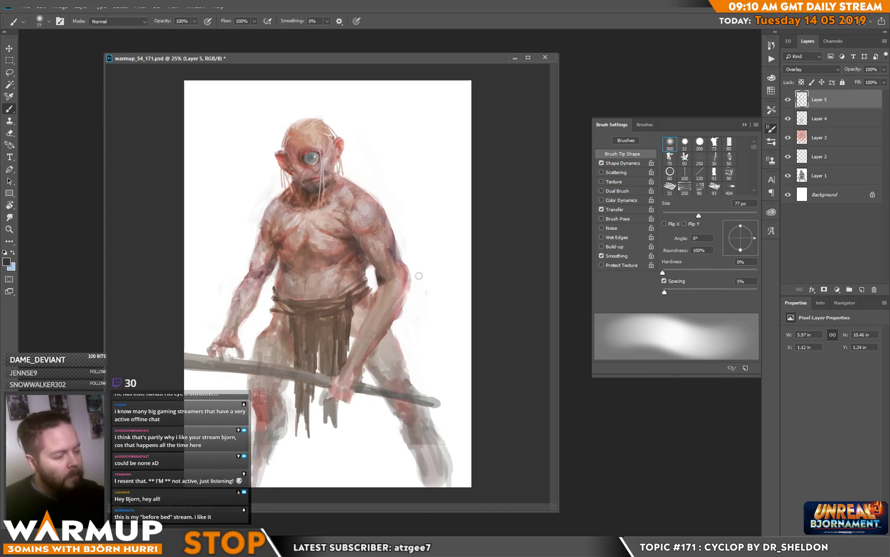
Step: Add soft overlay shading along the staff-gripping arm and around the top of the head, and save the file
{"action": "mouse_move", "coordinate": [404, 270]}
{"action": "left_mouse_down"}
{"action": "mouse_move", "coordinate": [394, 235]}
{"action": "mouse_move", "coordinate": [385, 289]}
{"action": "left_mouse_up"}
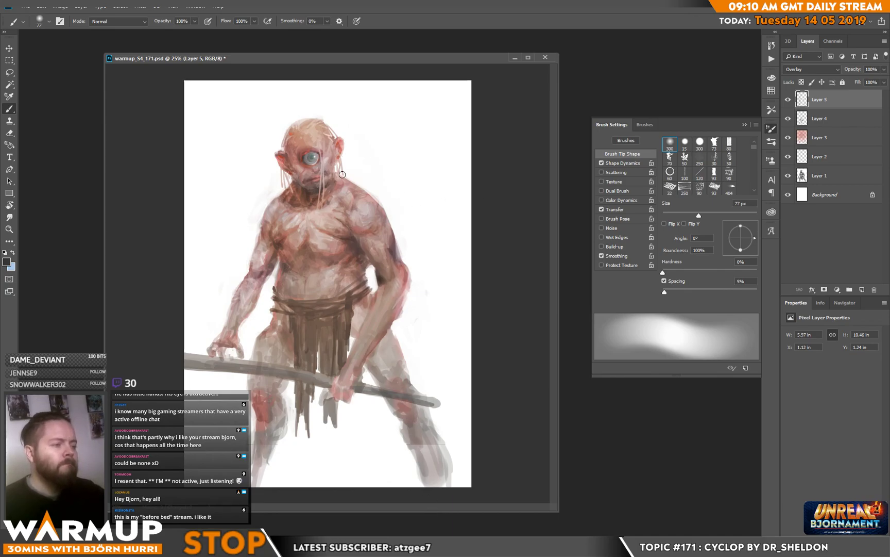
{"action": "left_click_drag", "start_coordinate": [397, 209], "coordinate": [442, 266]}
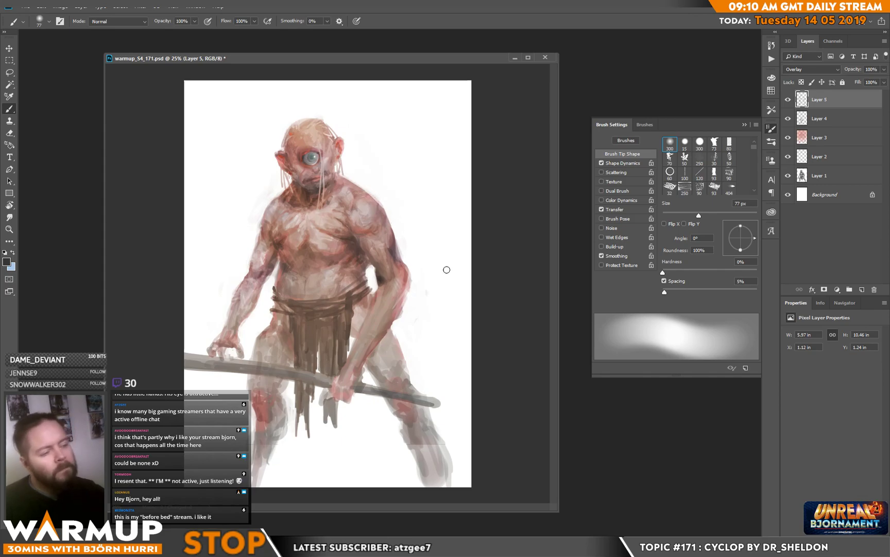
{"action": "mouse_move", "coordinate": [294, 114]}
{"action": "left_mouse_down"}
{"action": "mouse_move", "coordinate": [289, 131]}
{"action": "mouse_move", "coordinate": [299, 115]}
{"action": "left_mouse_up"}
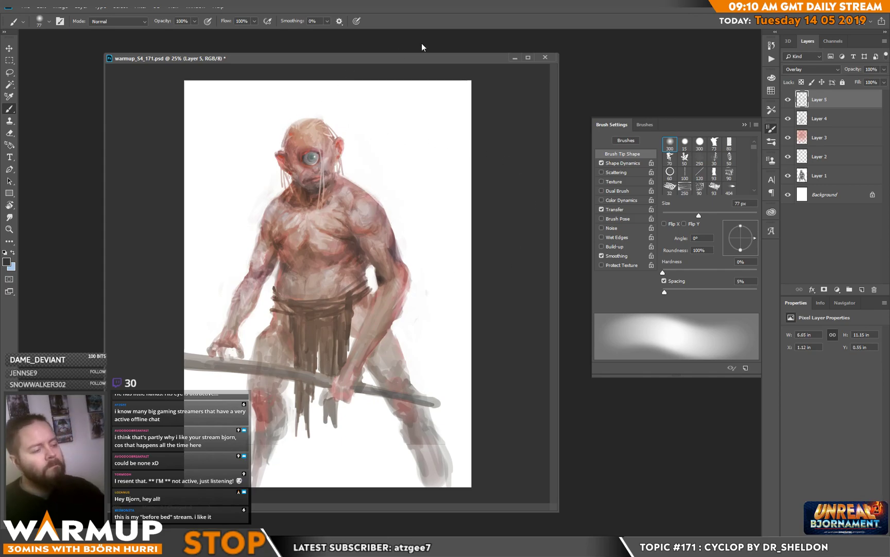
{"action": "key", "text": "ctrl+s"}
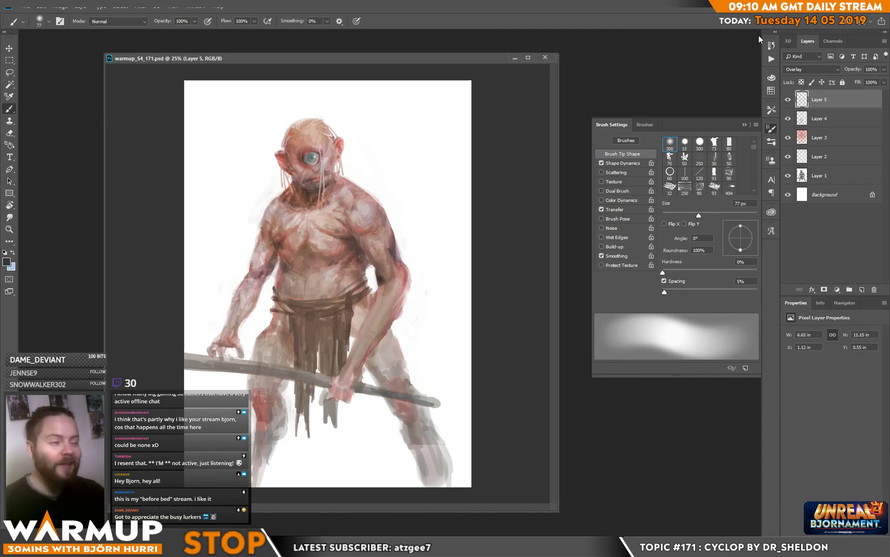
Step: Hide the brush settings, recentre the document window, and add a Color Balance adjustment layer with midtones Cyan–Red at -48
{"action": "left_click", "coordinate": [771, 128]}
{"action": "left_click_drag", "start_coordinate": [254, 55], "coordinate": [365, 51]}
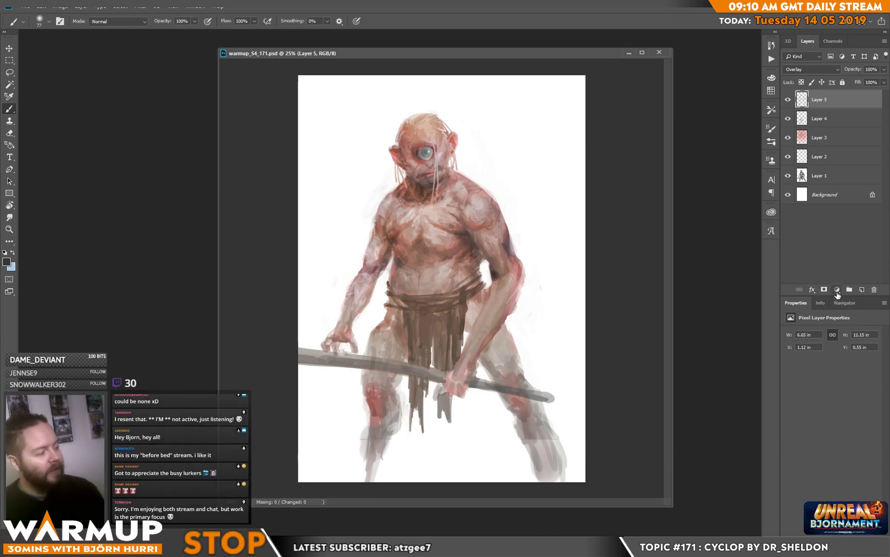
{"action": "left_click", "coordinate": [837, 291]}
{"action": "left_click", "coordinate": [804, 355]}
Step: Mask the Color Balance layer with a Color Range selection sampled from the light skin on top of the head, Fuzziness 35
{"action": "left_click", "coordinate": [121, 6]}
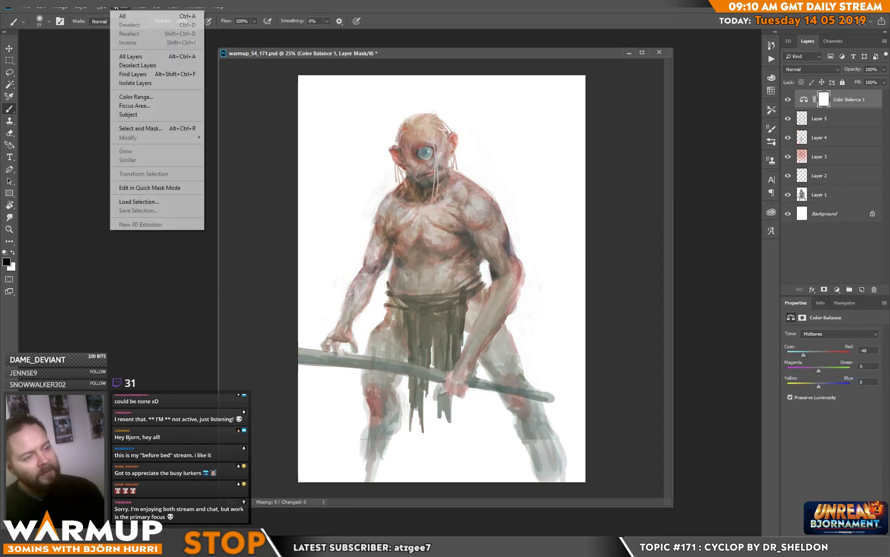
{"action": "left_click", "coordinate": [133, 96]}
{"action": "left_click_drag", "start_coordinate": [450, 127], "coordinate": [197, 131]}
{"action": "left_click", "coordinate": [428, 123]}
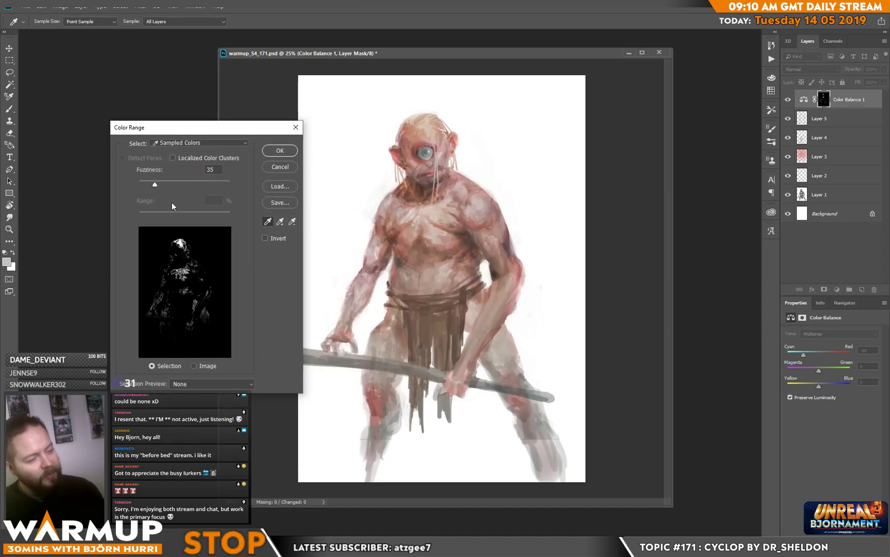
{"action": "left_click", "coordinate": [280, 150]}
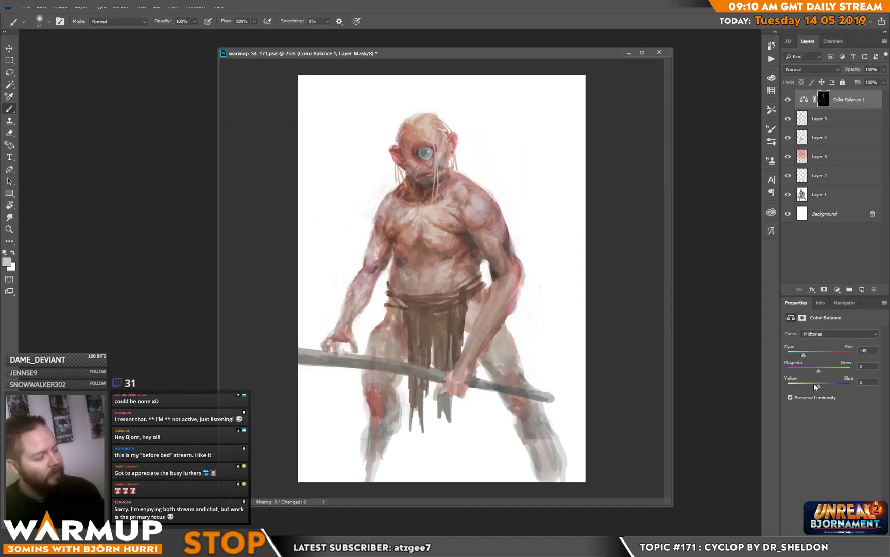
Step: Set the Color Balance midtones Yellow–Blue to +35 and the adjustment layer's blending mode to Color
{"action": "left_click_drag", "start_coordinate": [819, 385], "coordinate": [830, 385]}
{"action": "left_click", "coordinate": [805, 69]}
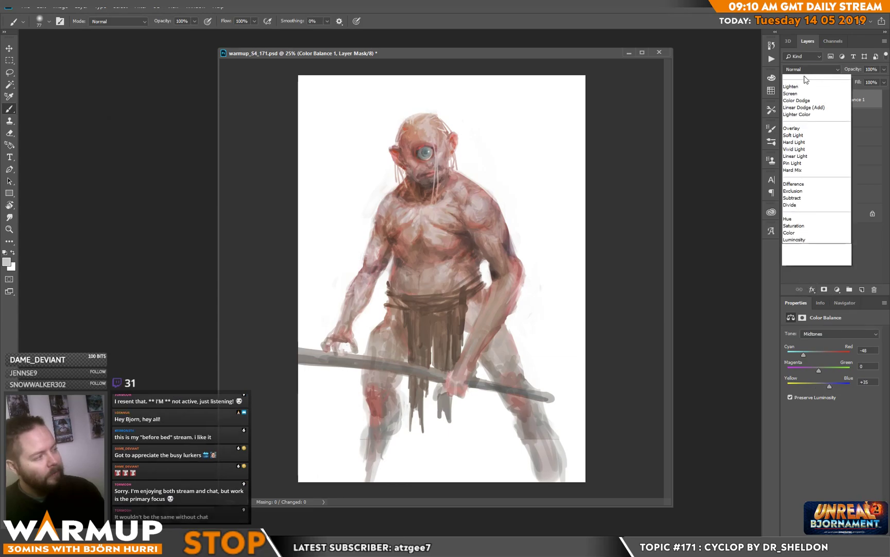
{"action": "left_click", "coordinate": [811, 287]}
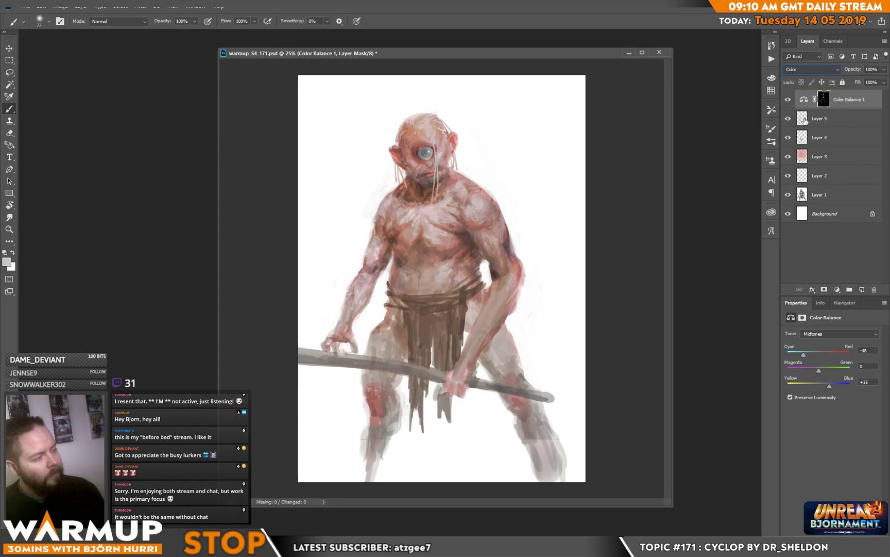
Step: Compare the painting with and without the Color Balance layer, and save the file
{"action": "left_click", "coordinate": [790, 104]}
{"action": "left_click", "coordinate": [791, 105]}
{"action": "left_click", "coordinate": [791, 106]}
{"action": "left_click", "coordinate": [791, 106]}
{"action": "key", "text": "ctrl+s"}
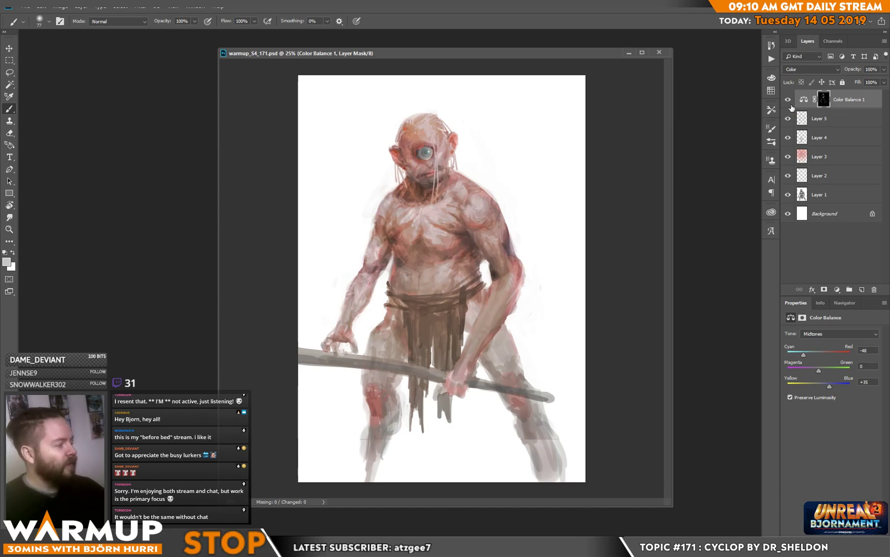
Step: Add a new layer above Color Balance 1 and choose the textured 73 px sketcher brush, enlarged to 133 px
{"action": "left_click", "coordinate": [862, 289]}
{"action": "right_click", "coordinate": [468, 324]}
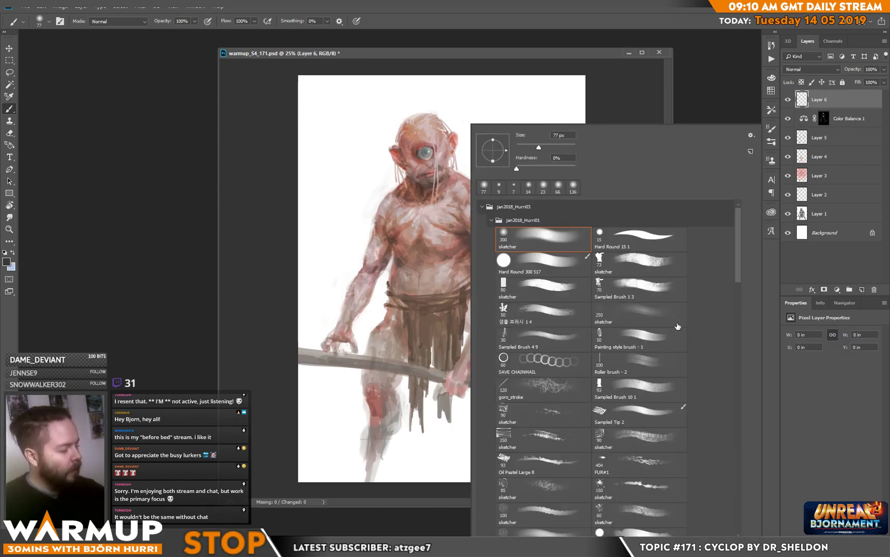
{"action": "double_click", "coordinate": [667, 263]}
{"action": "right_click", "coordinate": [508, 265]}
{"action": "left_click", "coordinate": [586, 148]}
{"action": "key", "text": "Return"}
Step: Blend sampled pink skin tones over the staff-gripping forearm and clean up with the Eraser
{"action": "left_click", "coordinate": [514, 259], "text": "alt"}
{"action": "mouse_move", "coordinate": [473, 355]}
{"action": "left_mouse_down"}
{"action": "mouse_move", "coordinate": [505, 292]}
{"action": "mouse_move", "coordinate": [481, 331]}
{"action": "left_mouse_up"}
{"action": "left_click", "coordinate": [501, 314], "text": "alt"}
{"action": "key", "text": "e"}
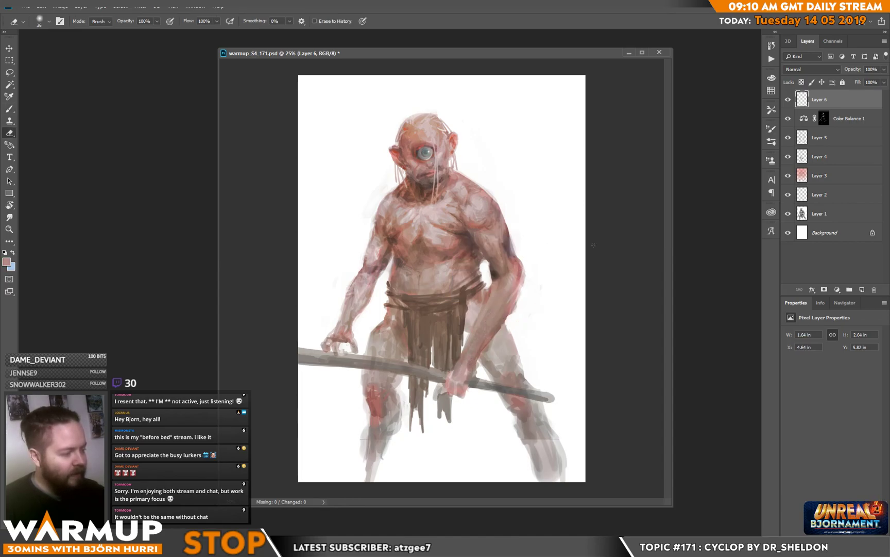
{"action": "key", "text": "b"}
Step: Blend sampled pale skin tones over the left side of the chest and the adjoining upper arm, erasing excess paint
{"action": "left_click_drag", "start_coordinate": [406, 222], "coordinate": [406, 235]}
{"action": "left_click", "coordinate": [414, 221], "text": "alt"}
{"action": "key", "text": "e"}
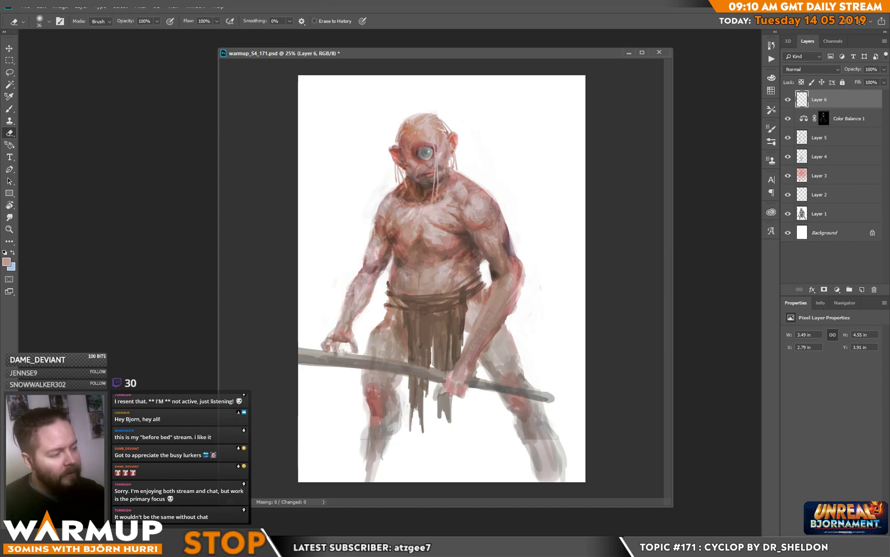
{"action": "key", "text": "b"}
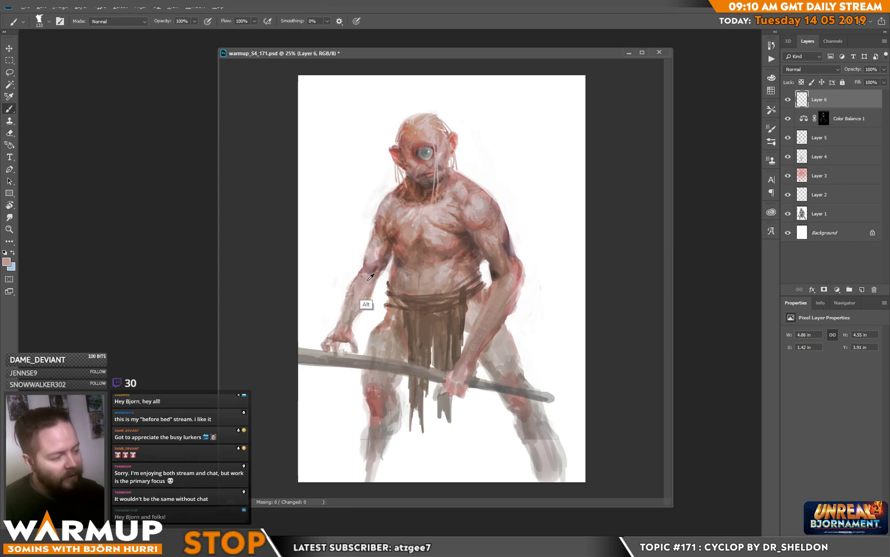
{"action": "left_click", "coordinate": [376, 253], "text": "alt"}
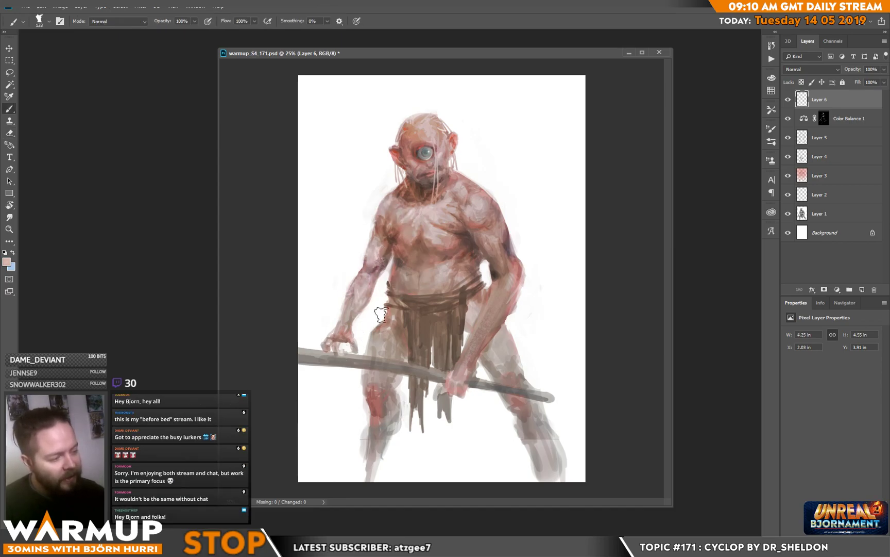
{"action": "left_click", "coordinate": [384, 252], "text": "alt"}
{"action": "left_click_drag", "start_coordinate": [379, 258], "coordinate": [383, 251]}
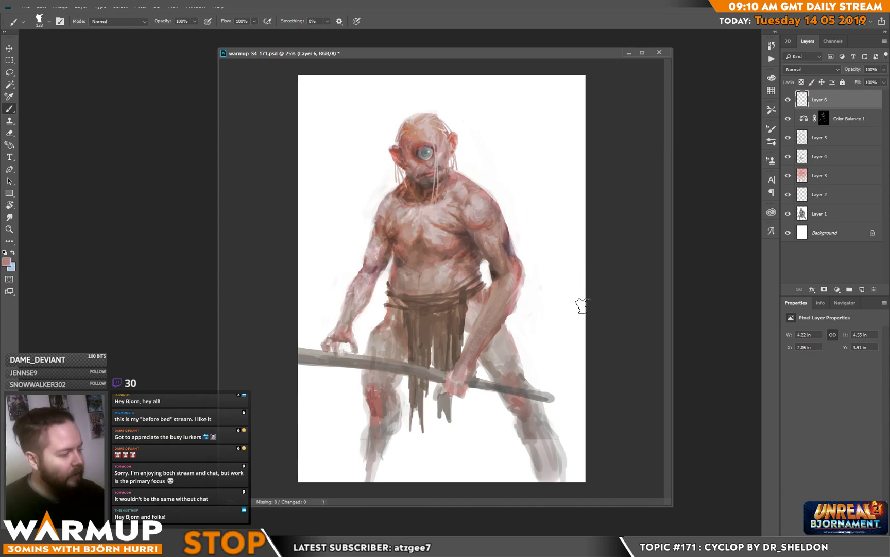
Step: Reduce the sketcher brush to 69 px, blend sampled skin tones over the belly, and save the file
{"action": "right_click", "coordinate": [450, 268]}
{"action": "left_click", "coordinate": [520, 148]}
{"action": "left_click", "coordinate": [412, 277]}
{"action": "left_click", "coordinate": [413, 287], "text": "alt"}
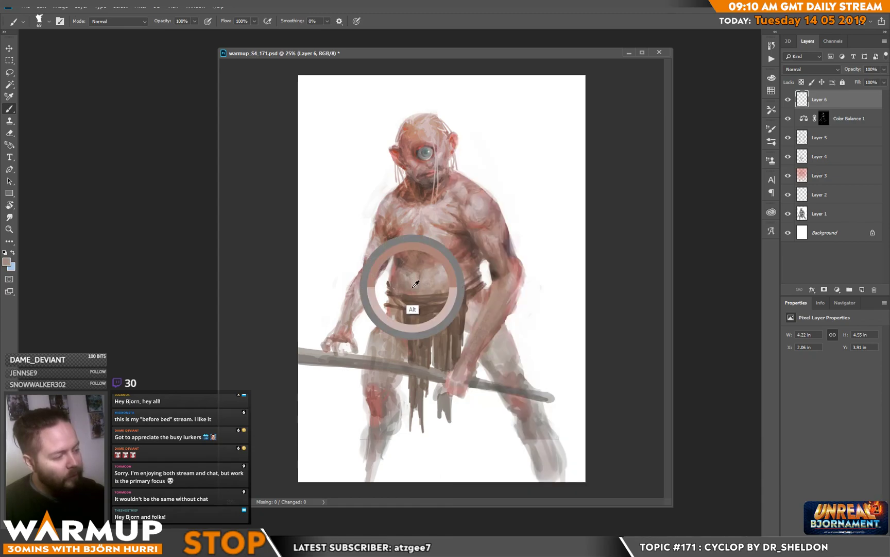
{"action": "left_click", "coordinate": [435, 260], "text": "alt"}
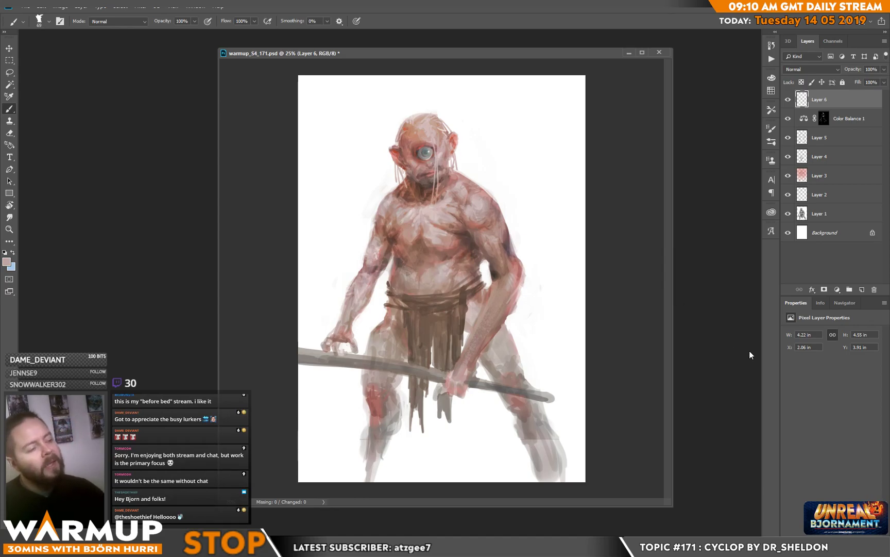
{"action": "key", "text": "ctrl+s"}
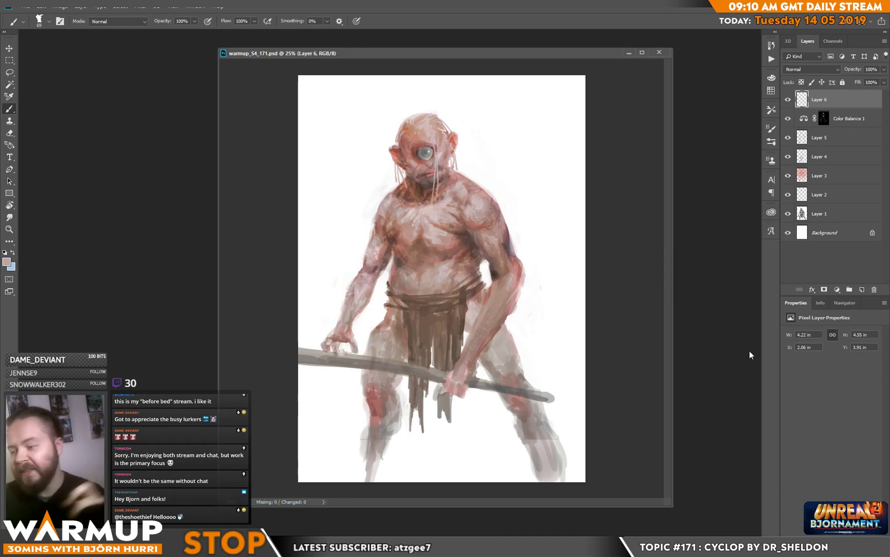
Step: Touch up the upper arm on the picture's left side, and paint pale tones on the shoulder above it with a 17 px brush
{"action": "mouse_move", "coordinate": [370, 261]}
{"action": "left_mouse_down"}
{"action": "mouse_move", "coordinate": [364, 288]}
{"action": "mouse_move", "coordinate": [368, 252]}
{"action": "left_mouse_up"}
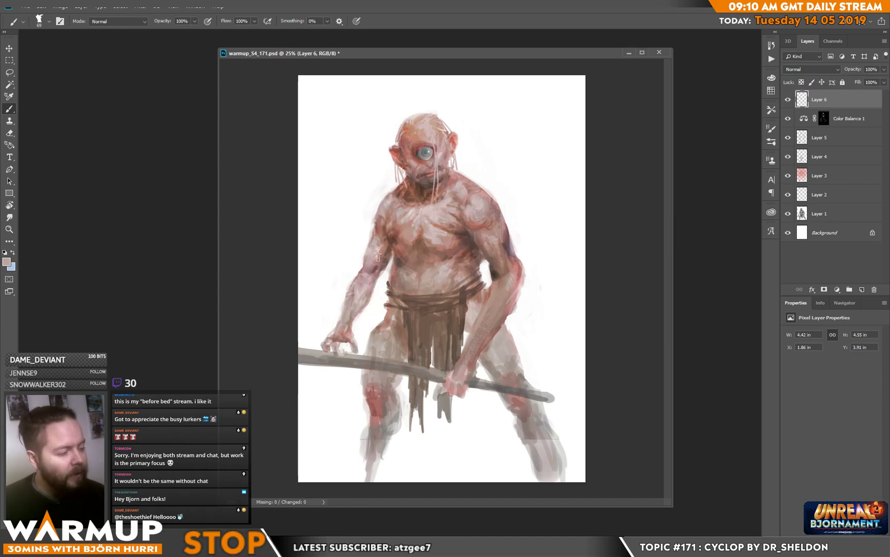
{"action": "right_click", "coordinate": [405, 200]}
{"action": "left_click", "coordinate": [462, 147]}
{"action": "left_click", "coordinate": [389, 201], "text": "alt"}
{"action": "left_click_drag", "start_coordinate": [390, 203], "coordinate": [393, 200]}
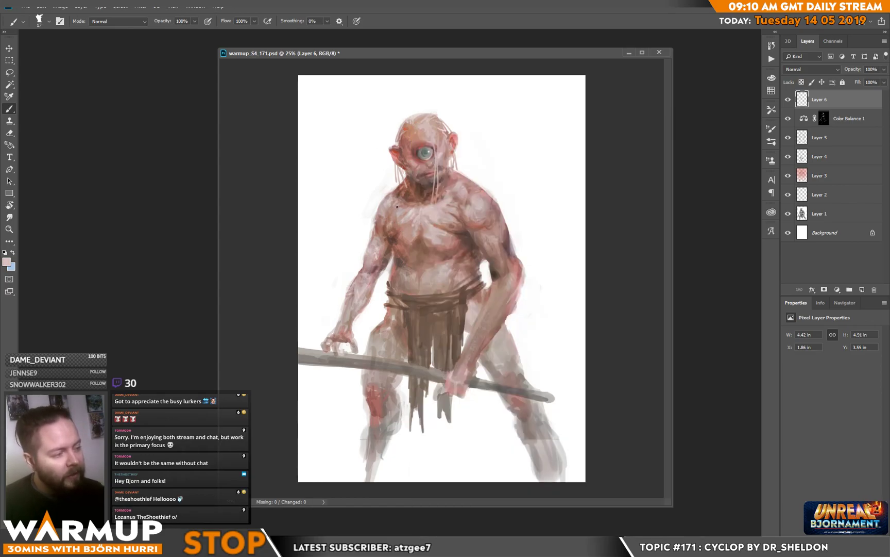
Step: Refine the collarbones, neck base and top of the right-hand shoulder with sampled pink and pale tones, and save the file
{"action": "left_click", "coordinate": [398, 202], "text": "alt"}
{"action": "mouse_move", "coordinate": [397, 196]}
{"action": "left_mouse_down"}
{"action": "mouse_move", "coordinate": [448, 188]}
{"action": "mouse_move", "coordinate": [440, 199]}
{"action": "left_mouse_up"}
{"action": "left_click", "coordinate": [441, 200], "text": "alt"}
{"action": "left_click", "coordinate": [448, 185], "text": "alt"}
{"action": "right_click", "coordinate": [448, 185]}
{"action": "left_click_drag", "start_coordinate": [446, 188], "coordinate": [457, 178]}
{"action": "left_click", "coordinate": [460, 179], "text": "alt"}
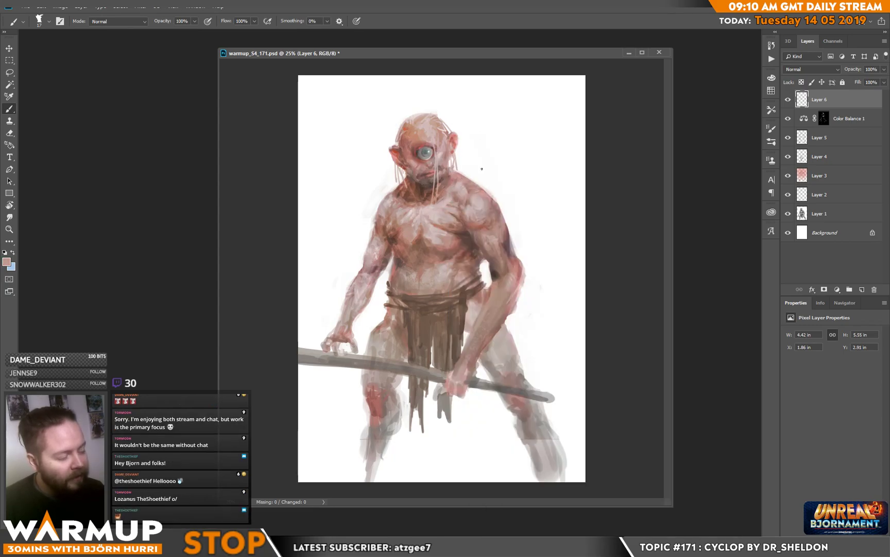
{"action": "key", "text": "ctrl+s"}
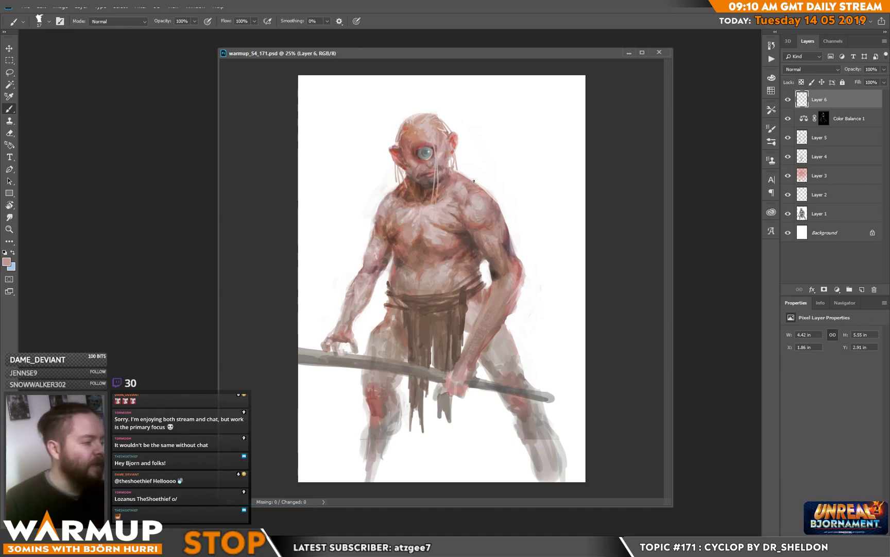
Step: Add small sampled pink and near-white highlights to the shoulder of the staff-gripping arm, and save the file
{"action": "left_click", "coordinate": [462, 237], "text": "alt"}
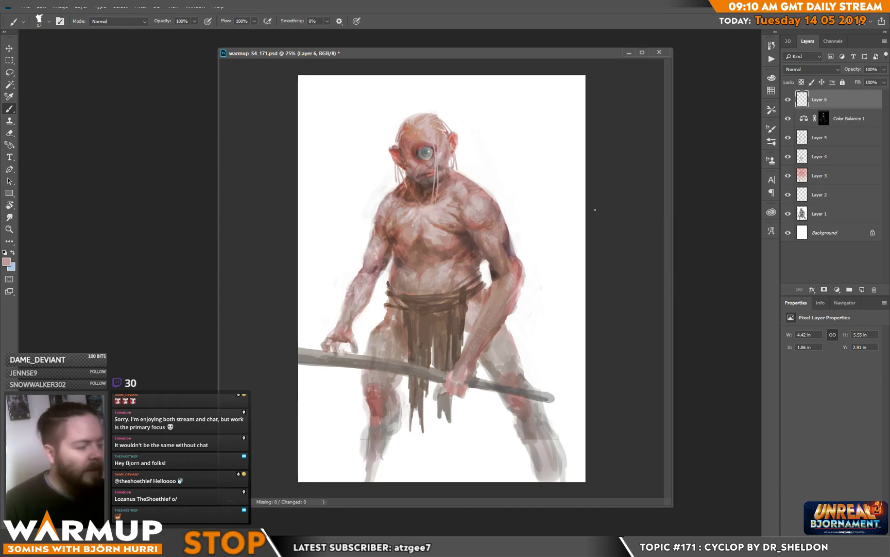
{"action": "left_click", "coordinate": [489, 205], "text": "alt"}
{"action": "left_click", "coordinate": [480, 199], "text": "alt"}
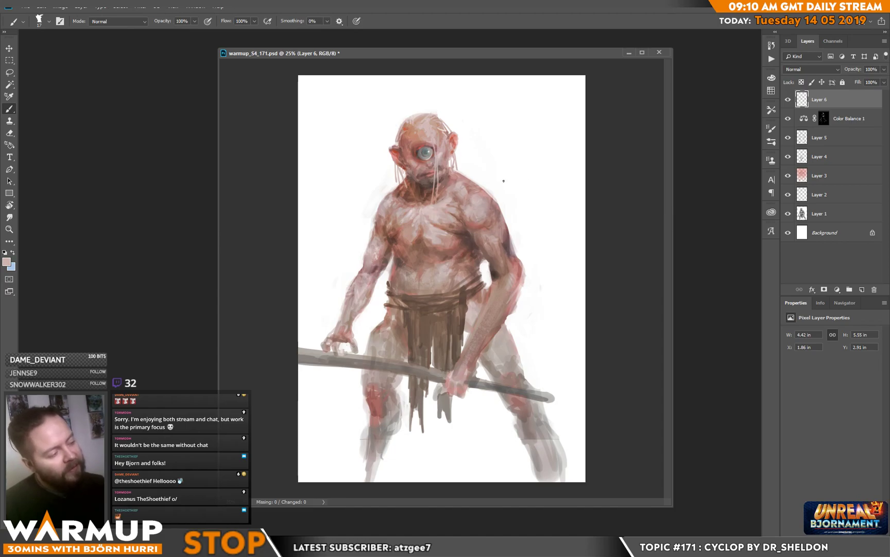
{"action": "left_click", "coordinate": [501, 182], "text": "alt"}
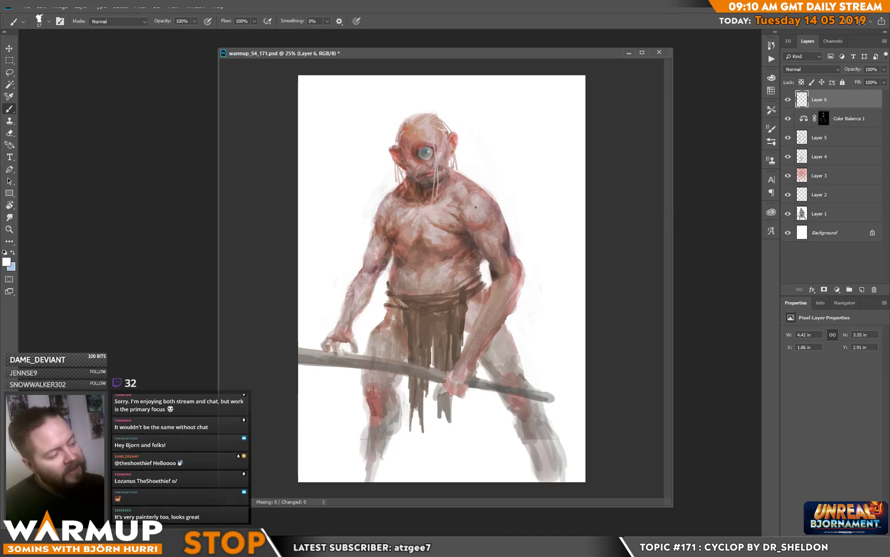
{"action": "key", "text": "ctrl+s"}
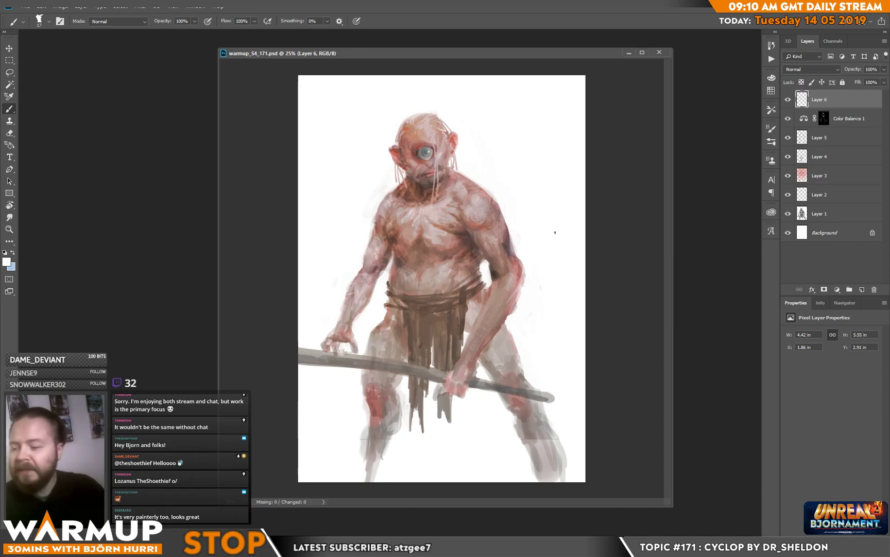